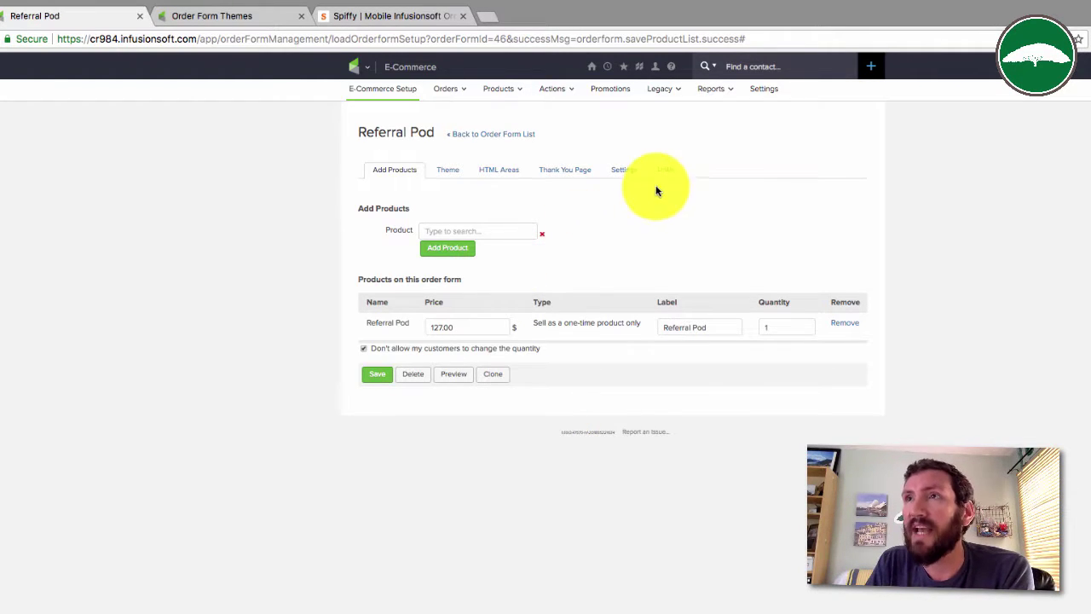
- Review the custom header, product information and custom footer code in the Referral Pod order form's HTML areas
click(501, 170)
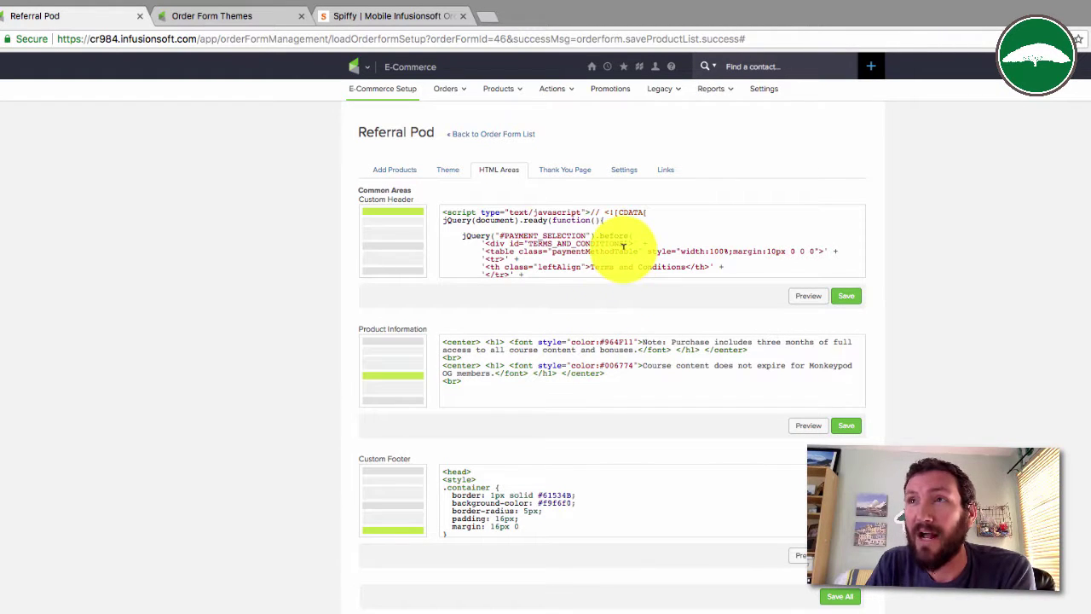
scroll(623, 246, down, 10)
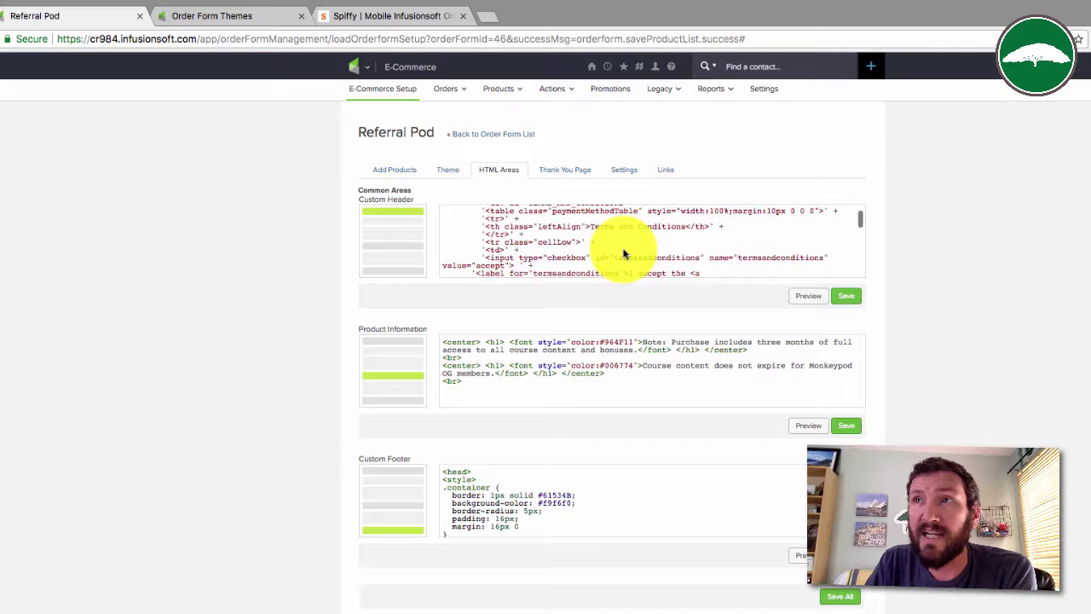
scroll(623, 246, down, 10)
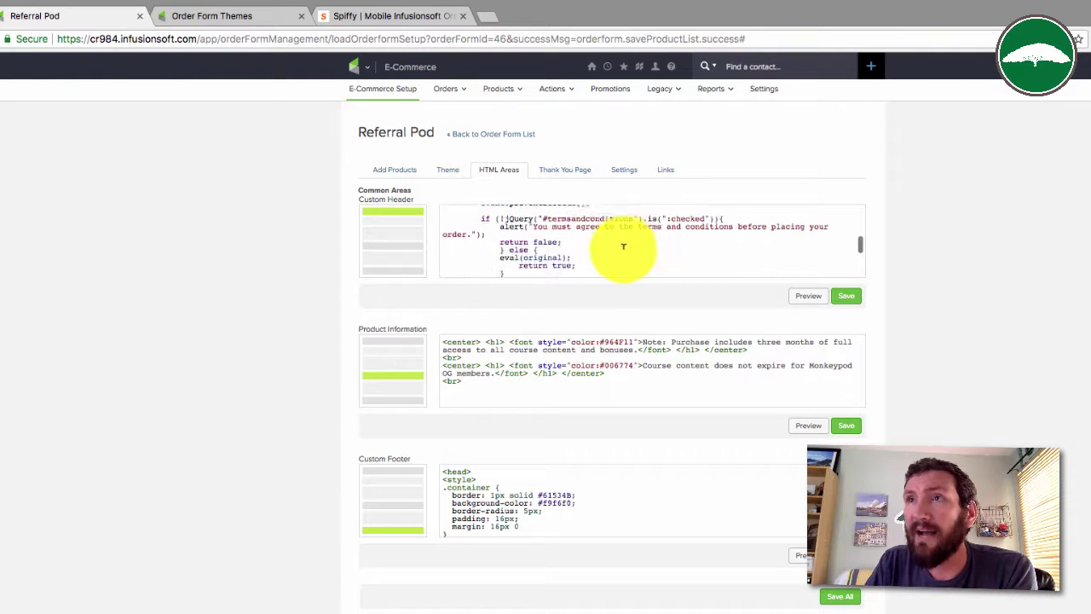
scroll(623, 246, down, 3)
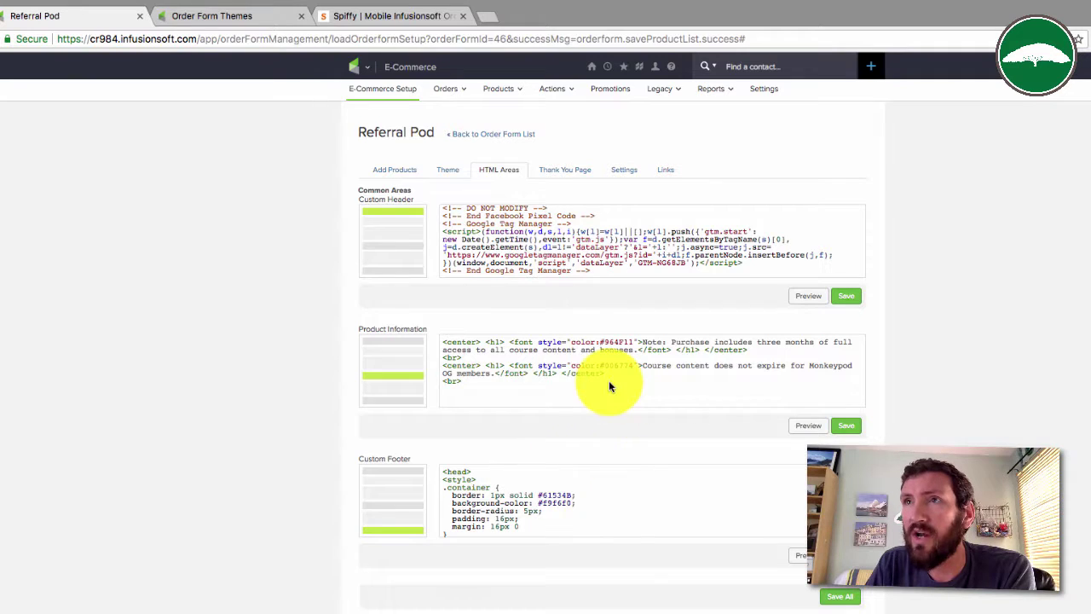
drag(486, 342, 584, 377)
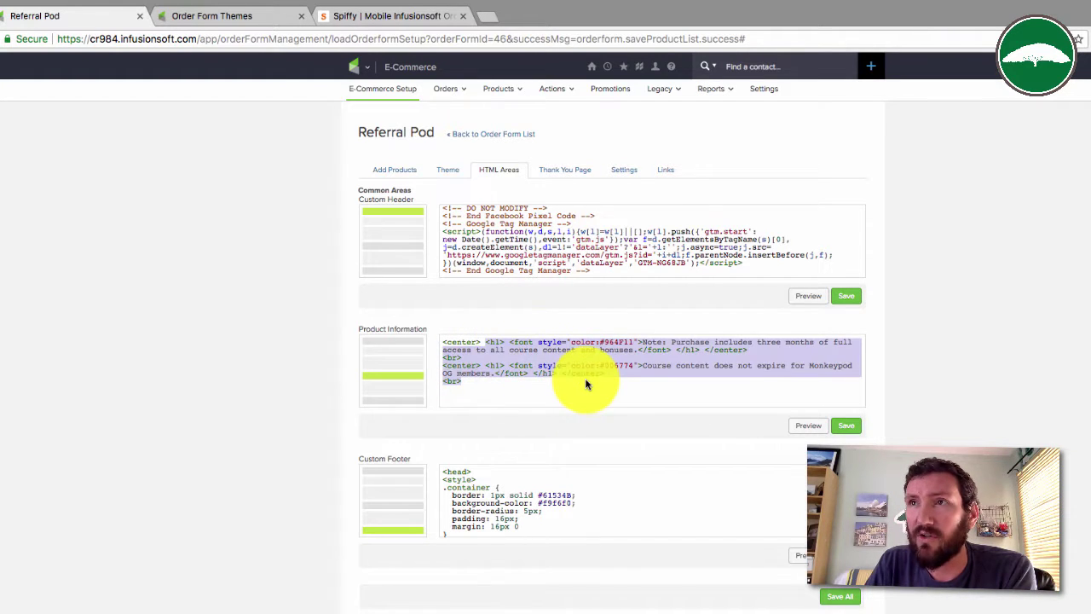
scroll(536, 493, down, 10)
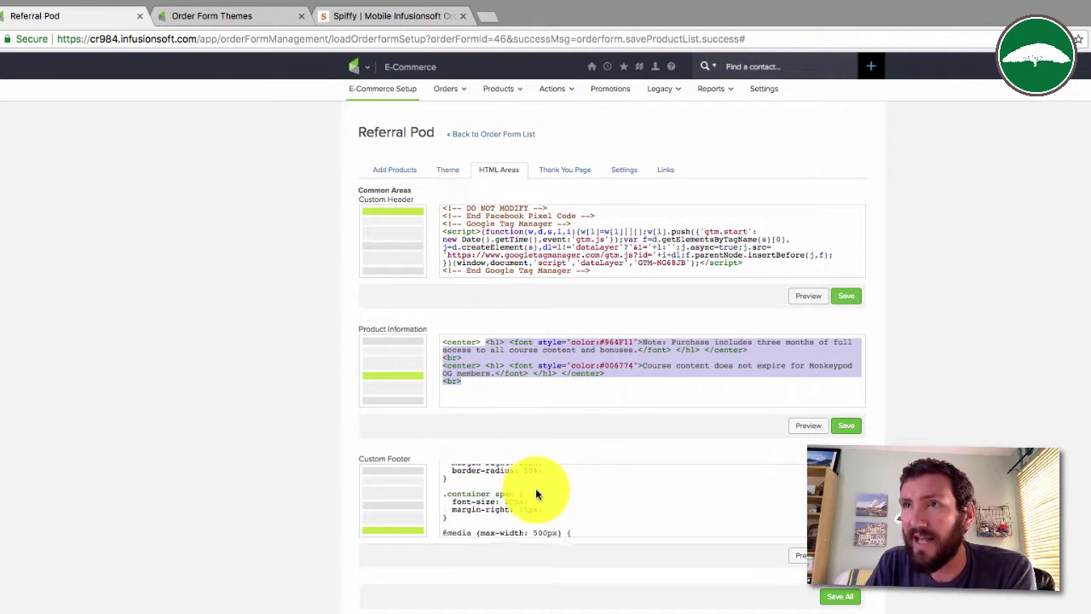
- Open the Referral Pod order form's Order Form URL in a new browser tab and switch to it
click(667, 171)
right_click(554, 217)
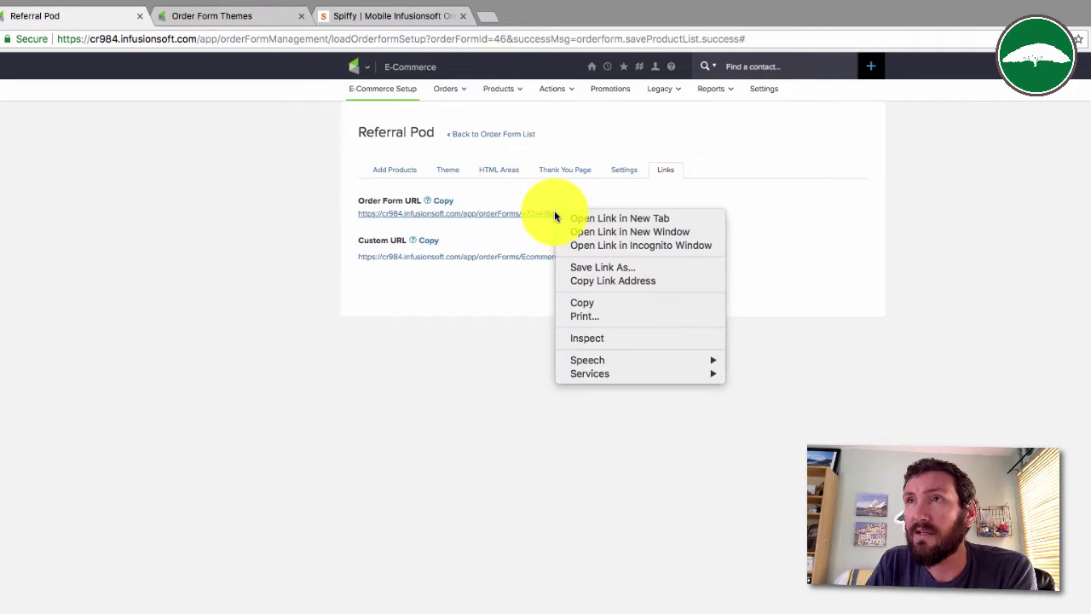
click(572, 218)
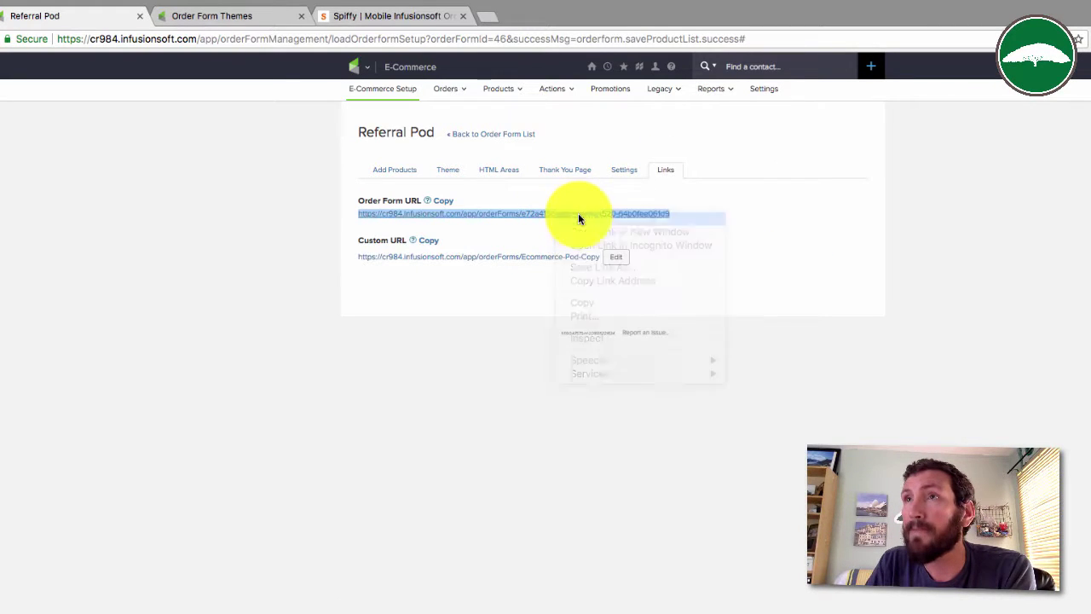
click(226, 17)
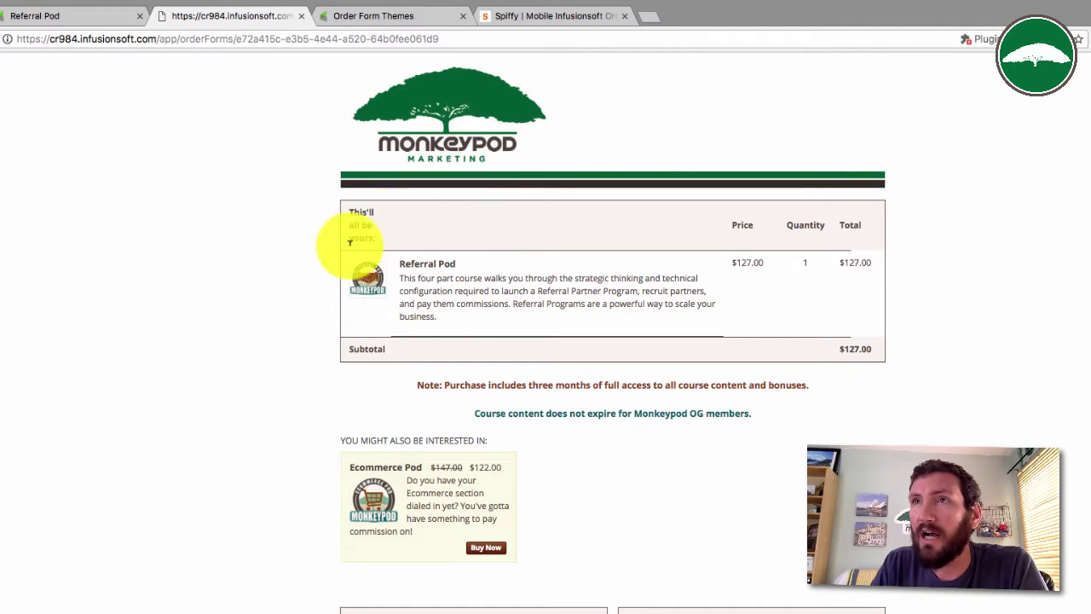
- Examine the live order form from the product details and upsell through billing, terms and conditions, payment and testimonials
scroll(436, 321, down, 3)
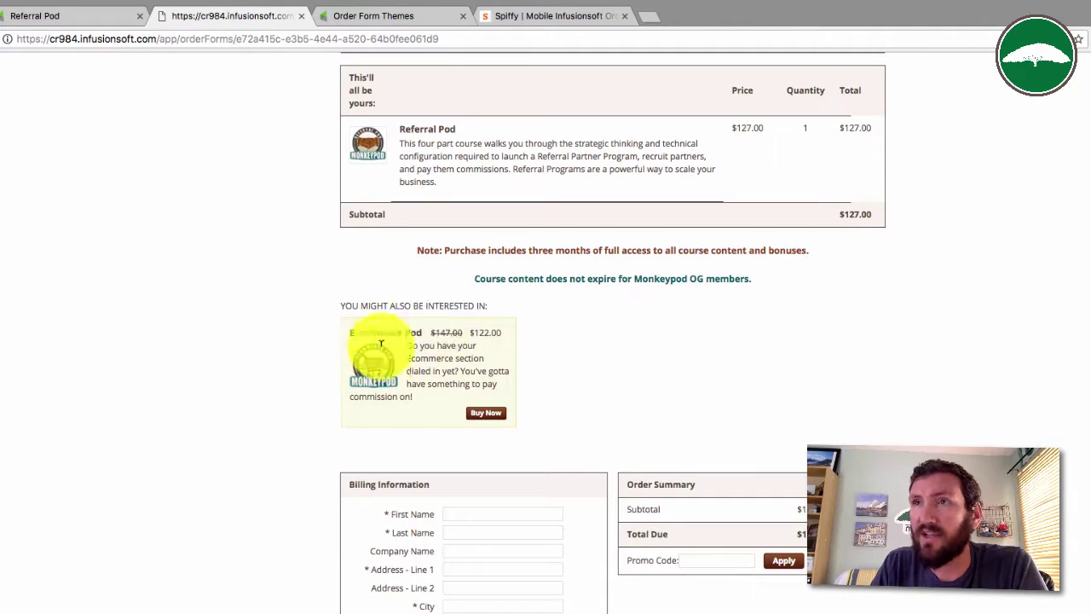
scroll(406, 385, down, 8)
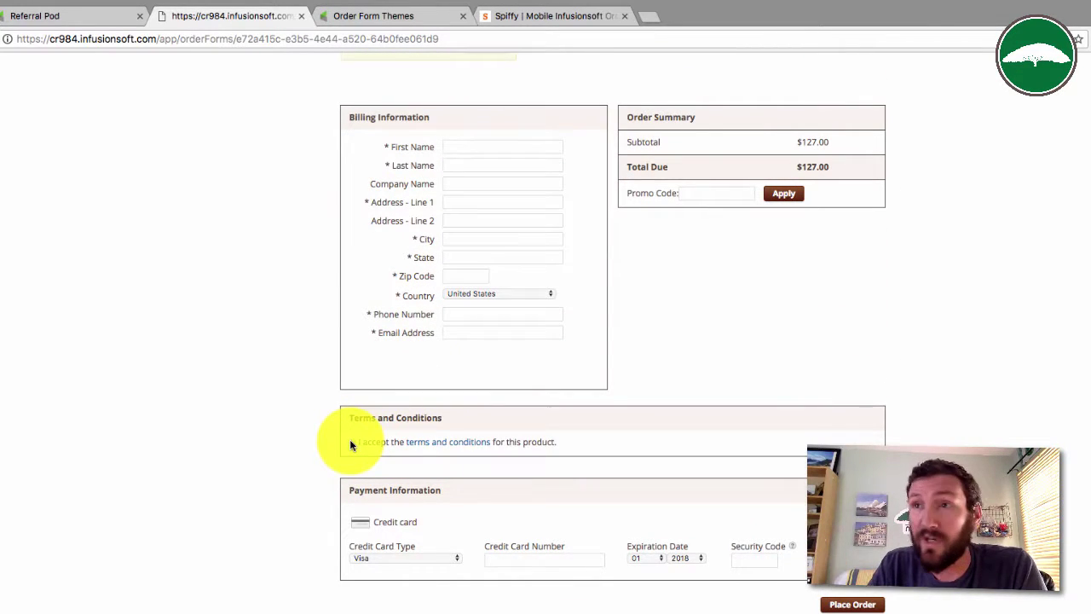
scroll(416, 456, down, 2)
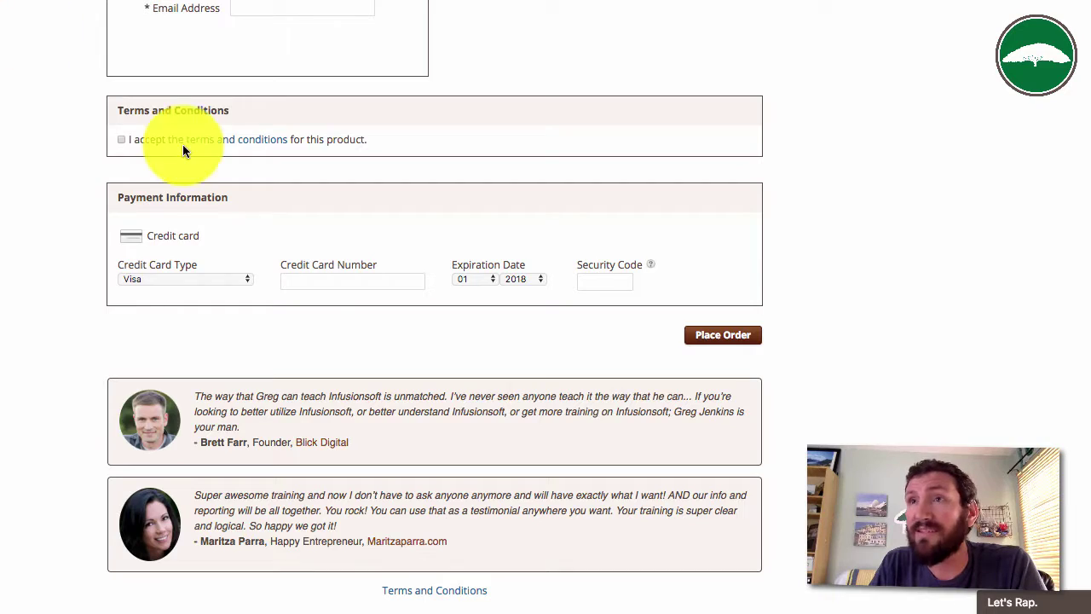
scroll(182, 144, up, 15)
scroll(182, 144, down, 1)
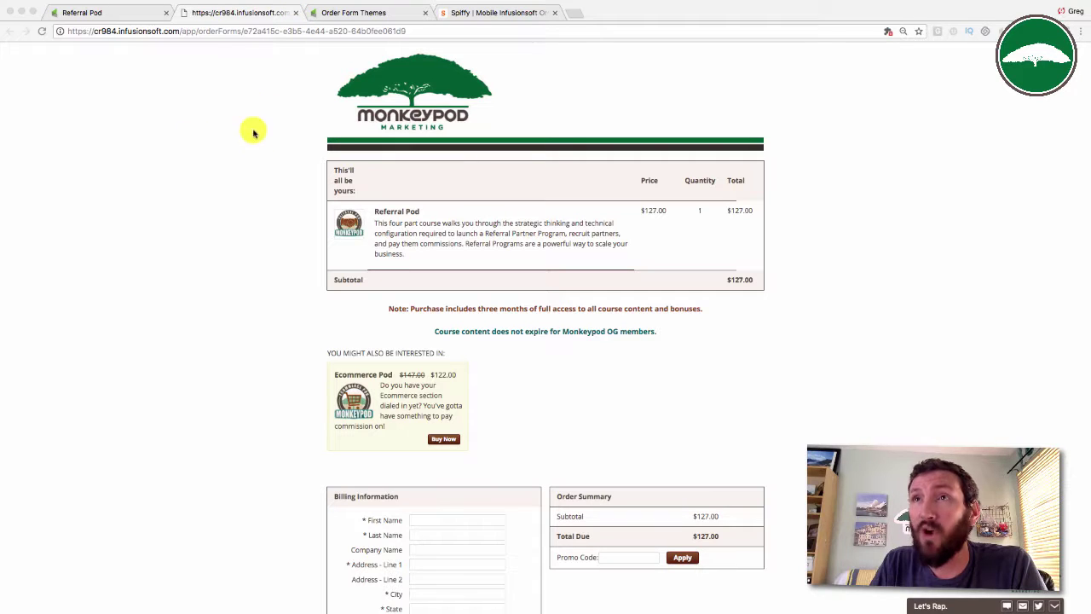
- Return to the Referral Pod order form setup and view which themes are available for it
click(142, 18)
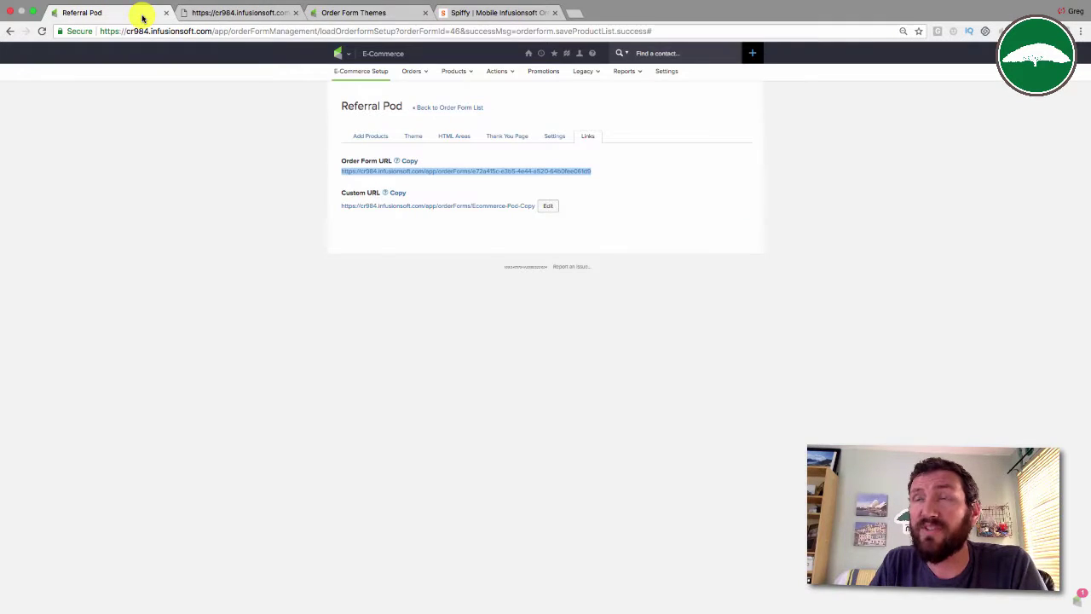
click(221, 216)
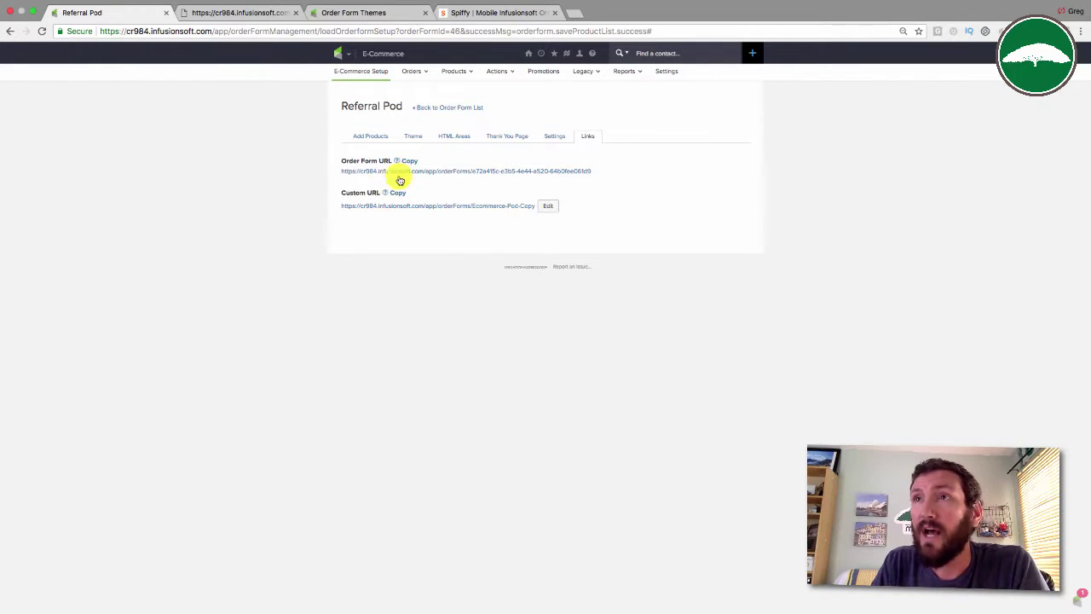
click(452, 140)
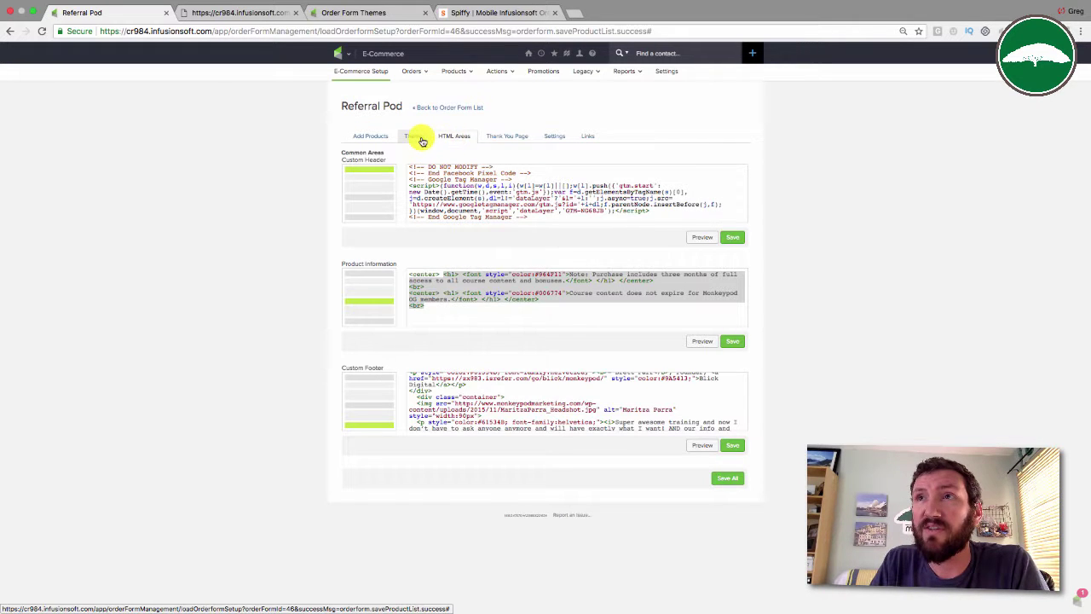
click(418, 139)
mouse_move(394, 227)
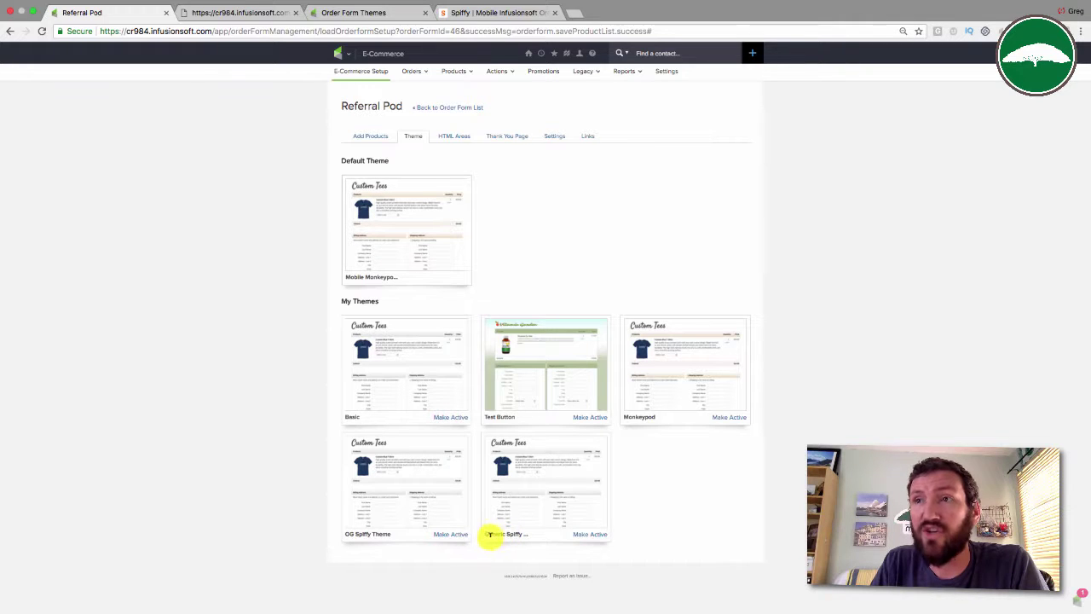
- Preview the Generic Spiffy Theme from the Order Form Themes page and look over its sample order form
click(247, 14)
click(336, 14)
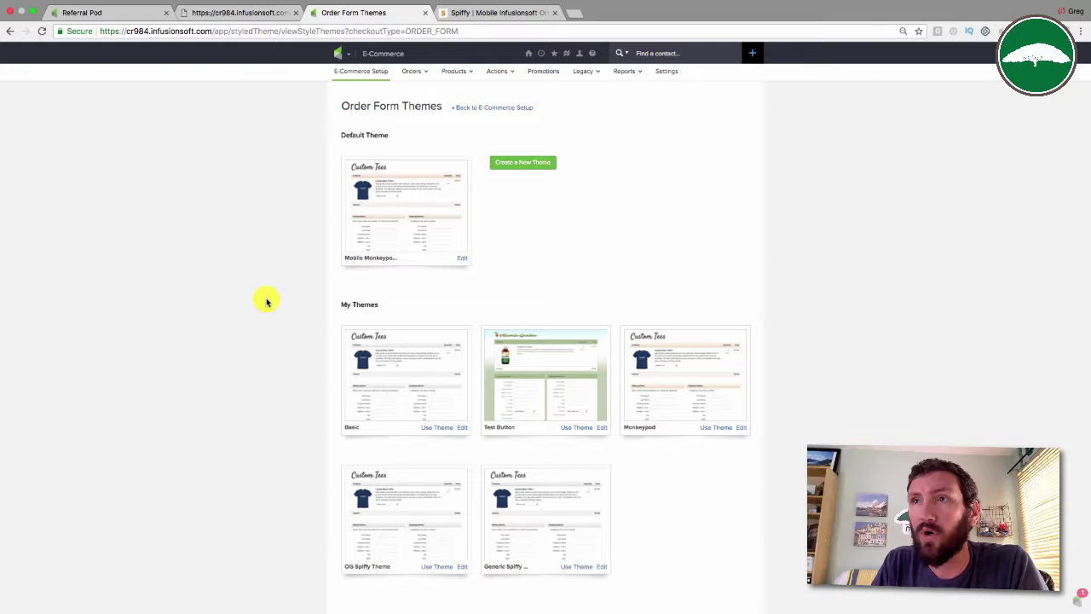
scroll(718, 528, down, 1)
scroll(665, 528, down, 1)
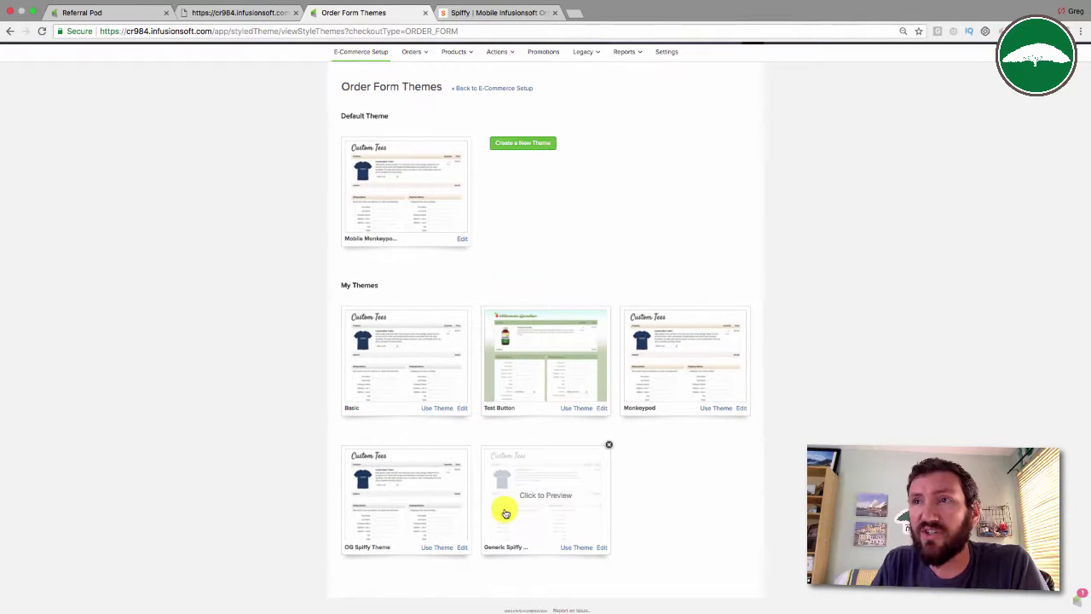
click(551, 503)
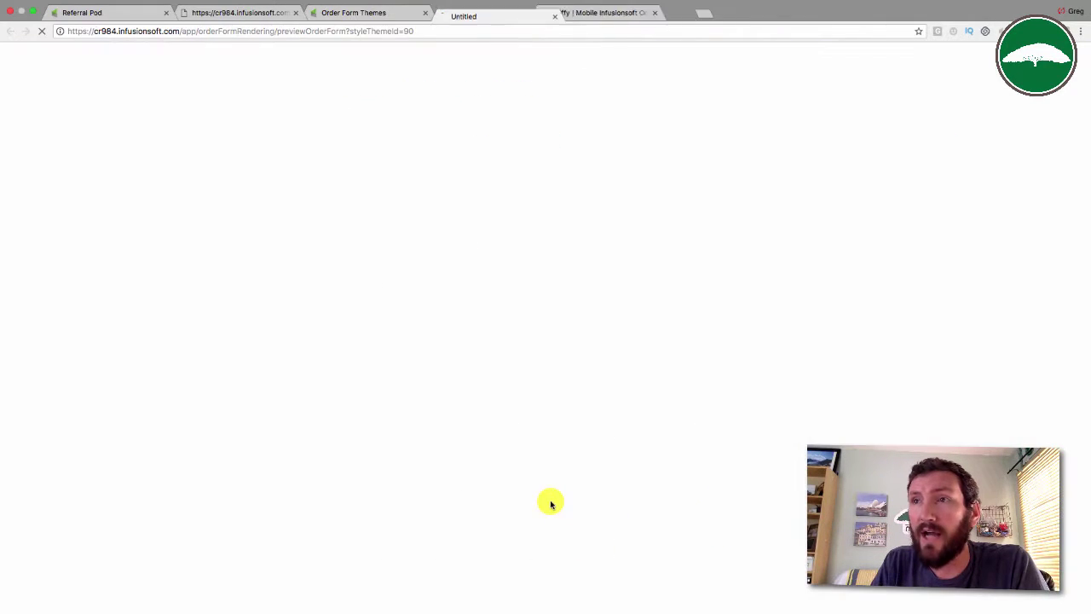
scroll(348, 283, down, 1)
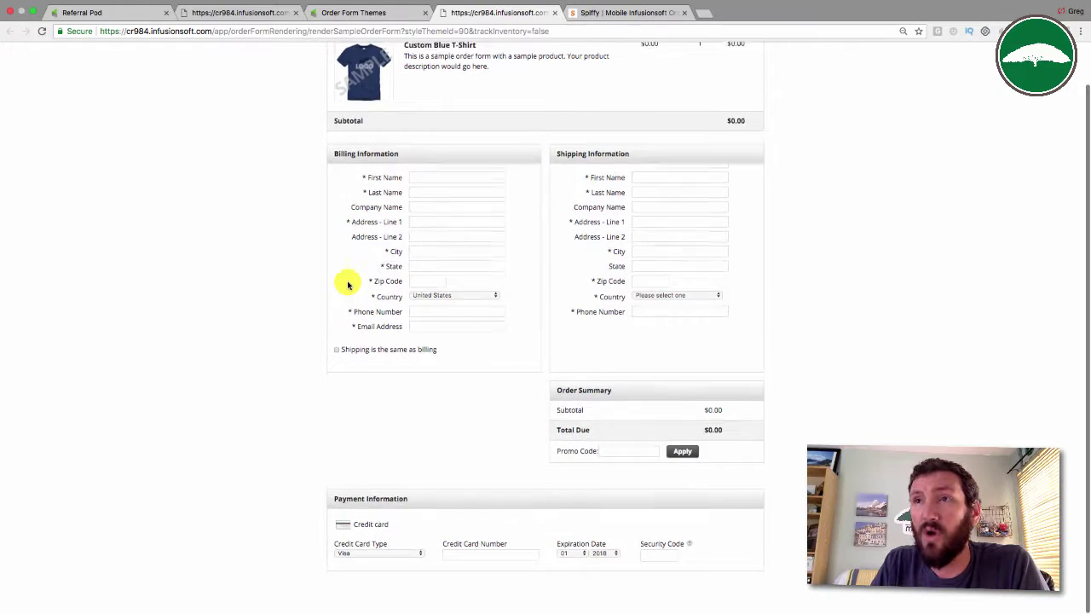
scroll(348, 284, up, 1)
scroll(348, 284, down, 1)
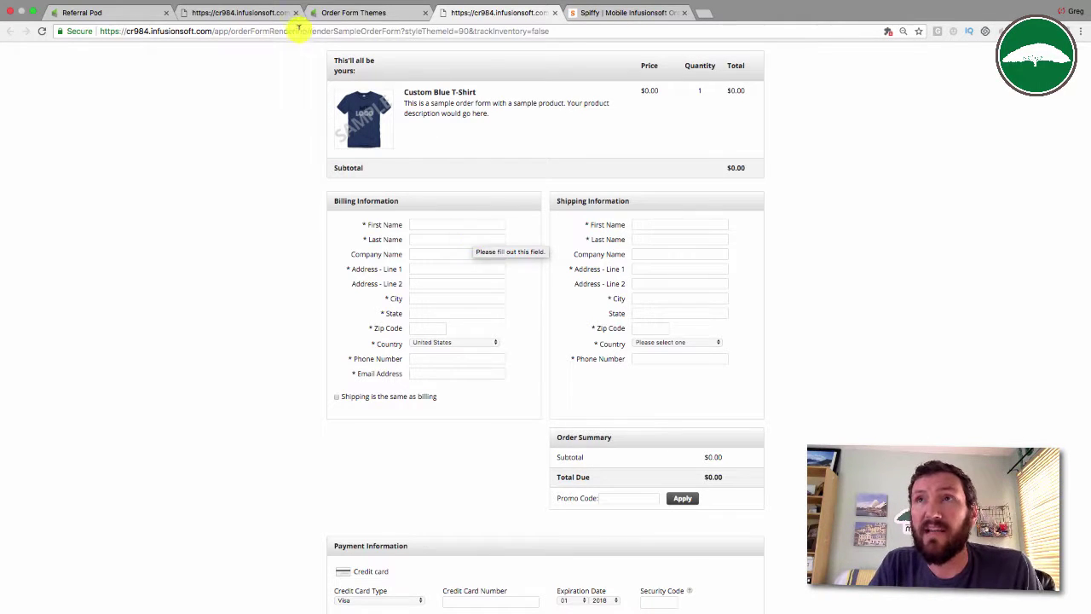
- Compare the live Referral Pod order form with the theme preview, close the preview and return to Order Form Themes
click(275, 13)
scroll(339, 330, down, 5)
scroll(341, 328, up, 8)
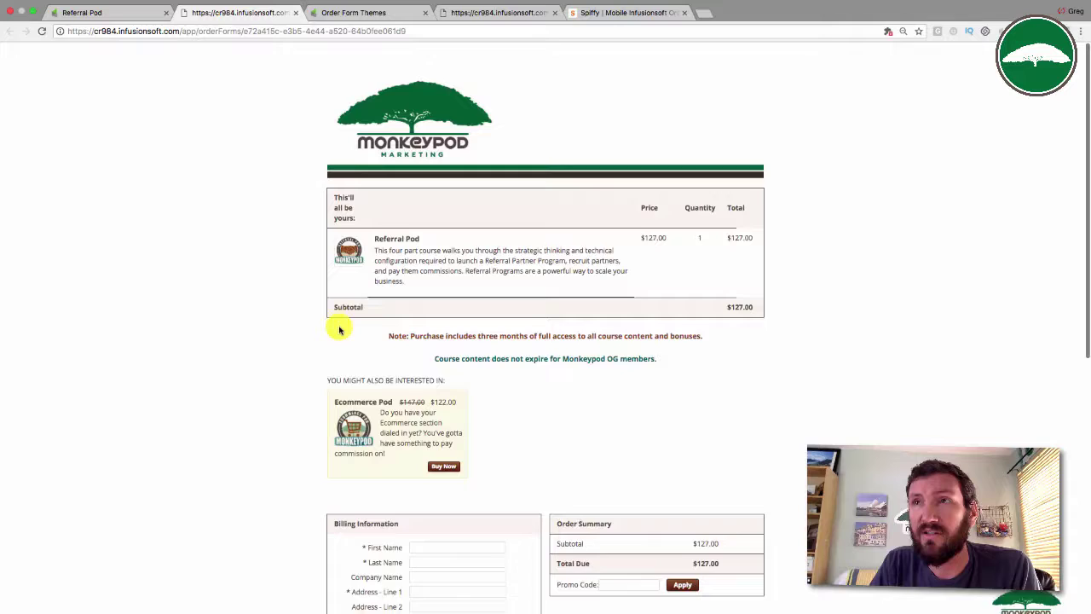
click(540, 14)
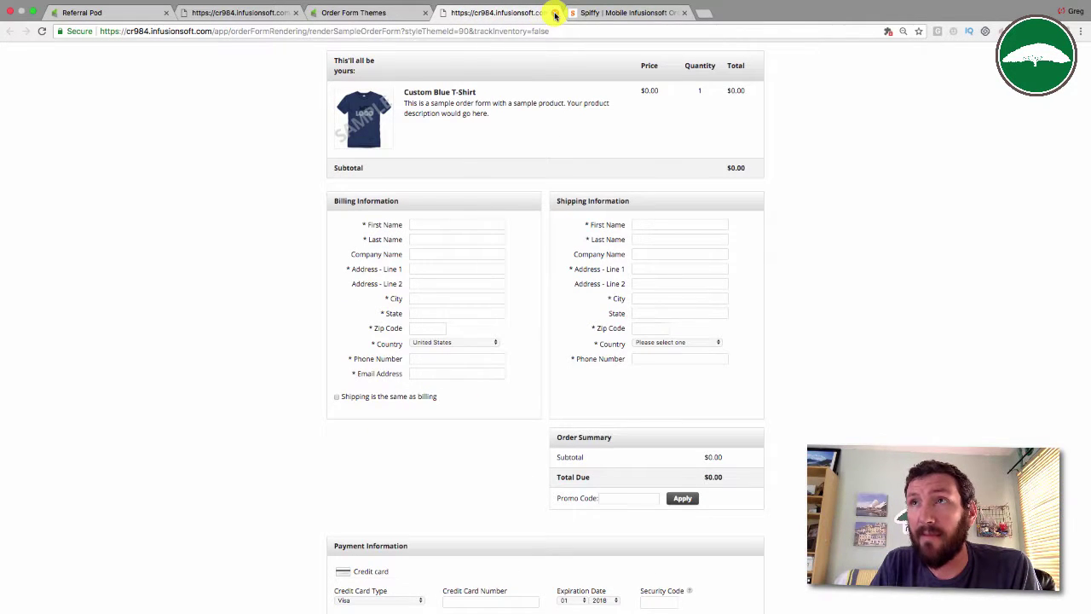
click(555, 12)
click(385, 15)
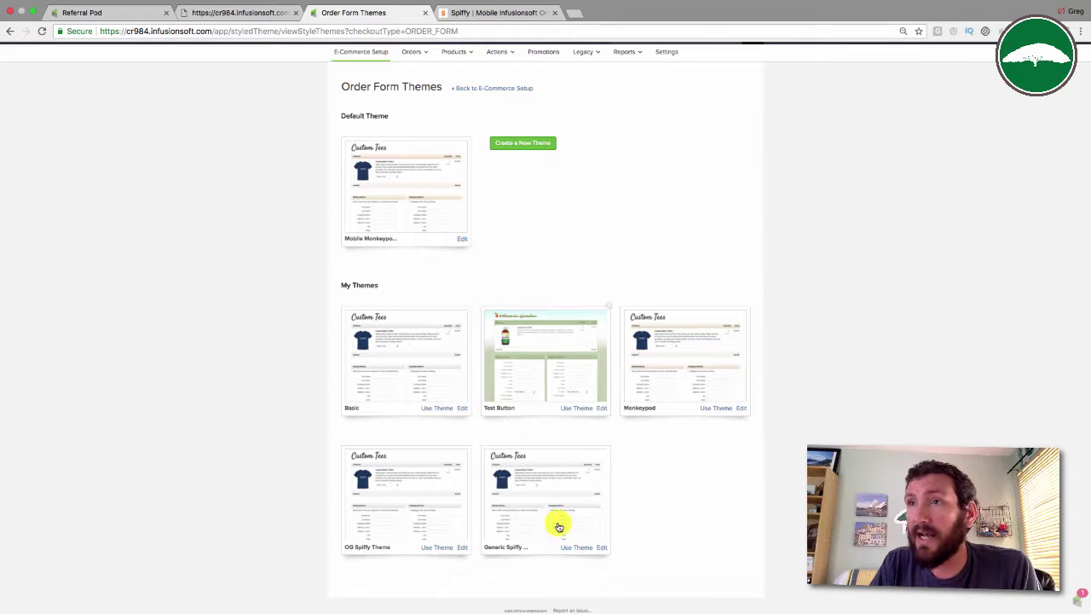
- Open the Generic Spiffy Theme for editing and inspect its custom header code and its images area
click(602, 547)
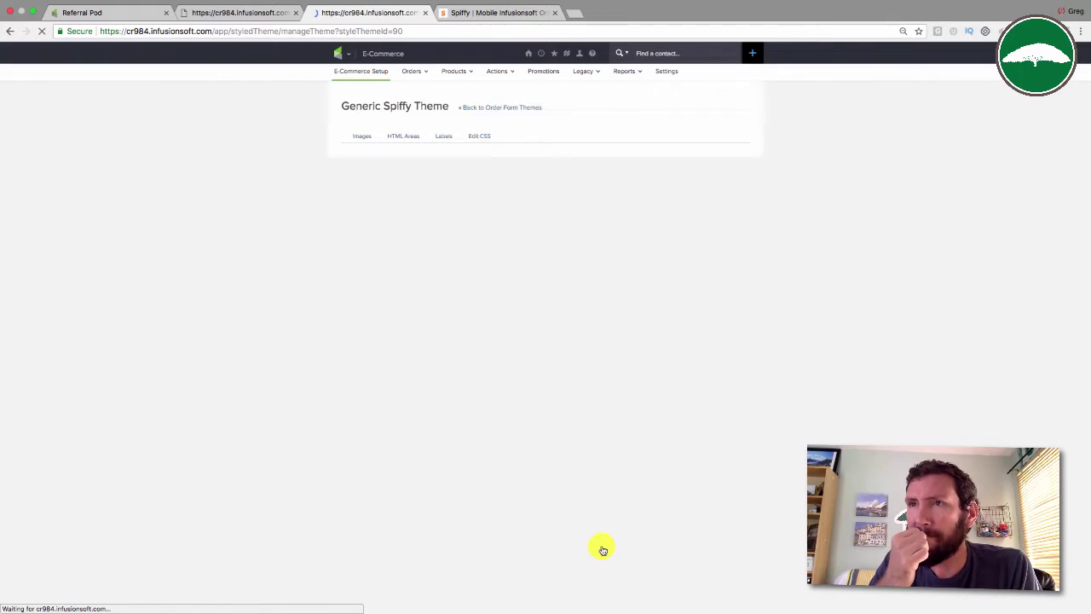
click(412, 138)
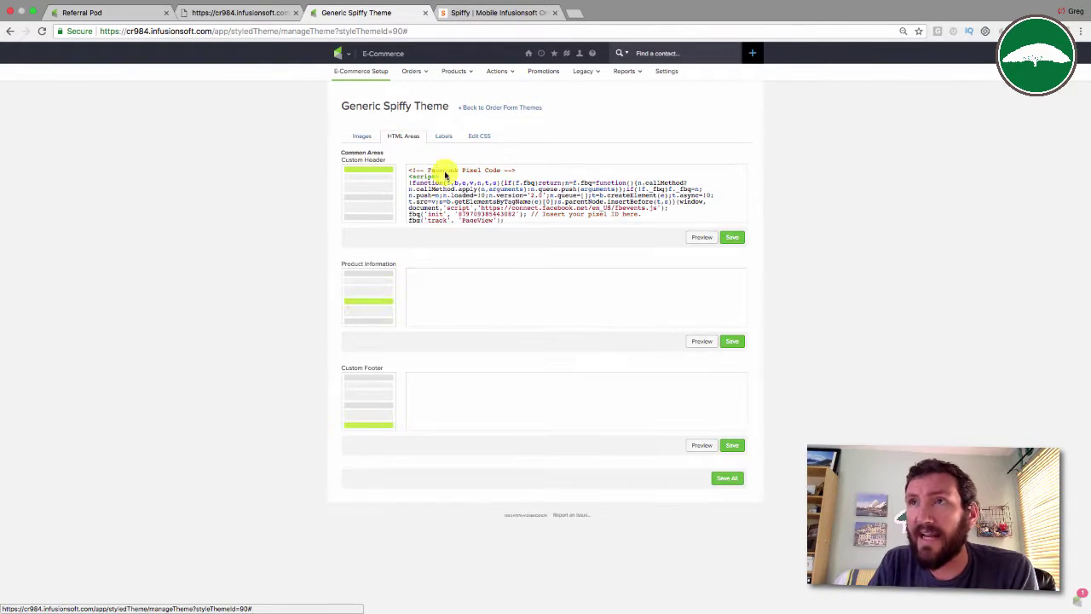
scroll(459, 178, down, 10)
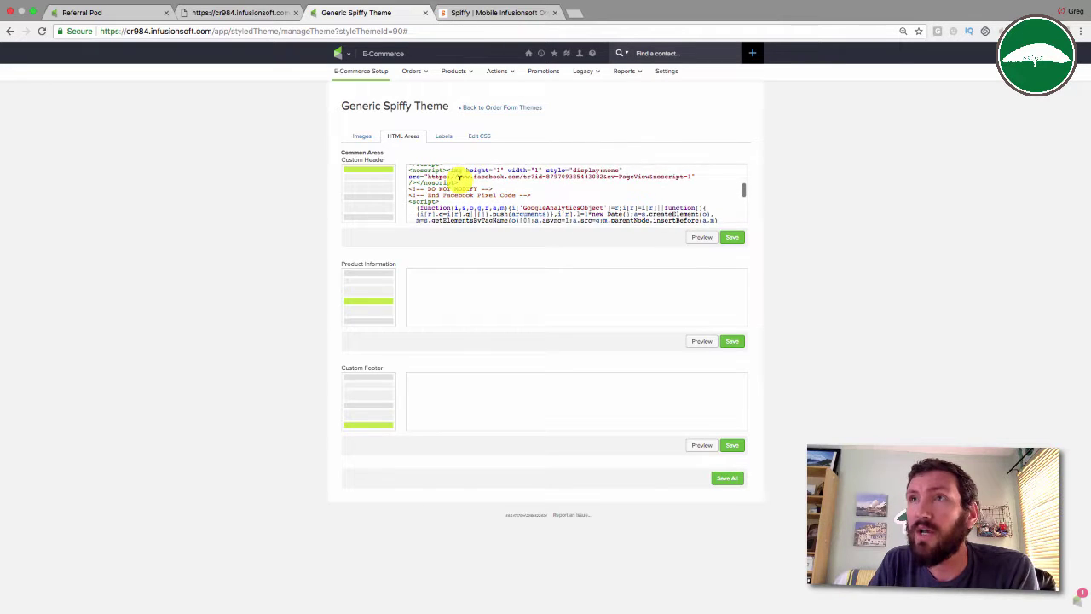
scroll(458, 178, down, 6)
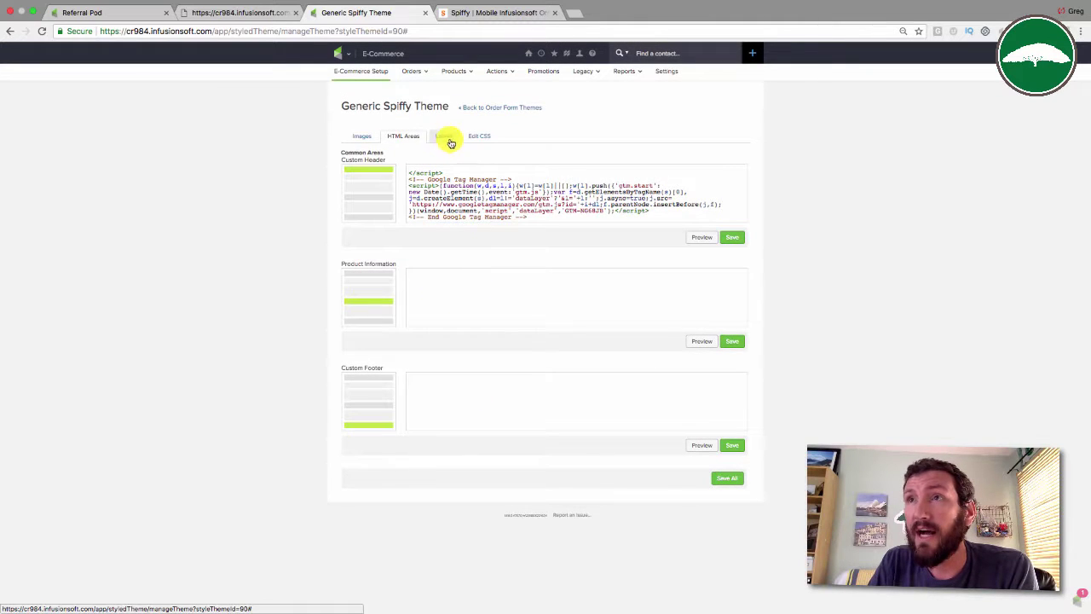
click(361, 137)
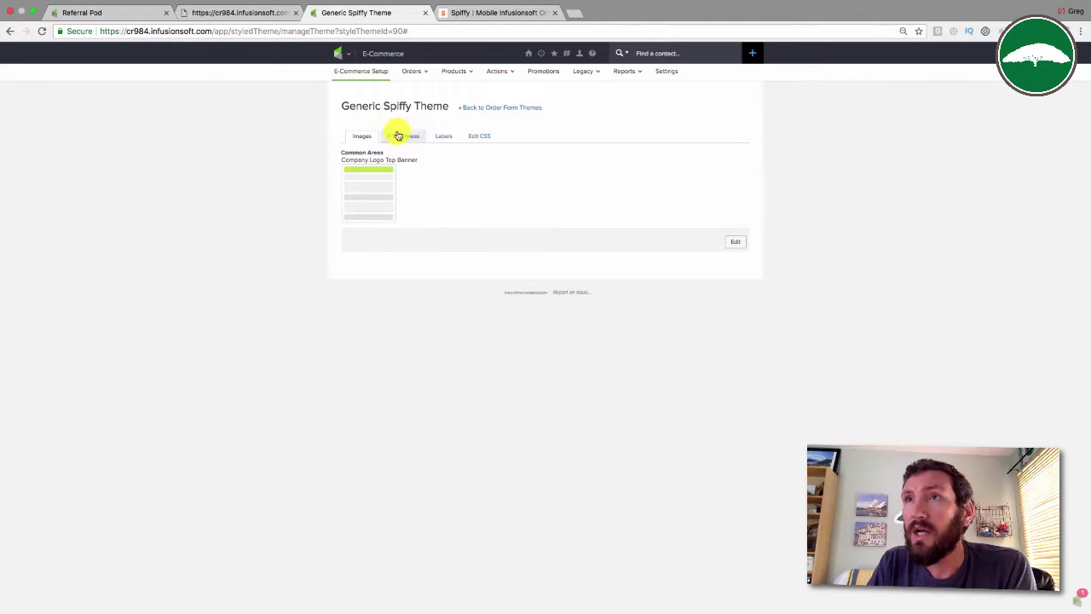
- Make the Generic Spiffy Theme the active theme of the Referral Pod order form
click(136, 13)
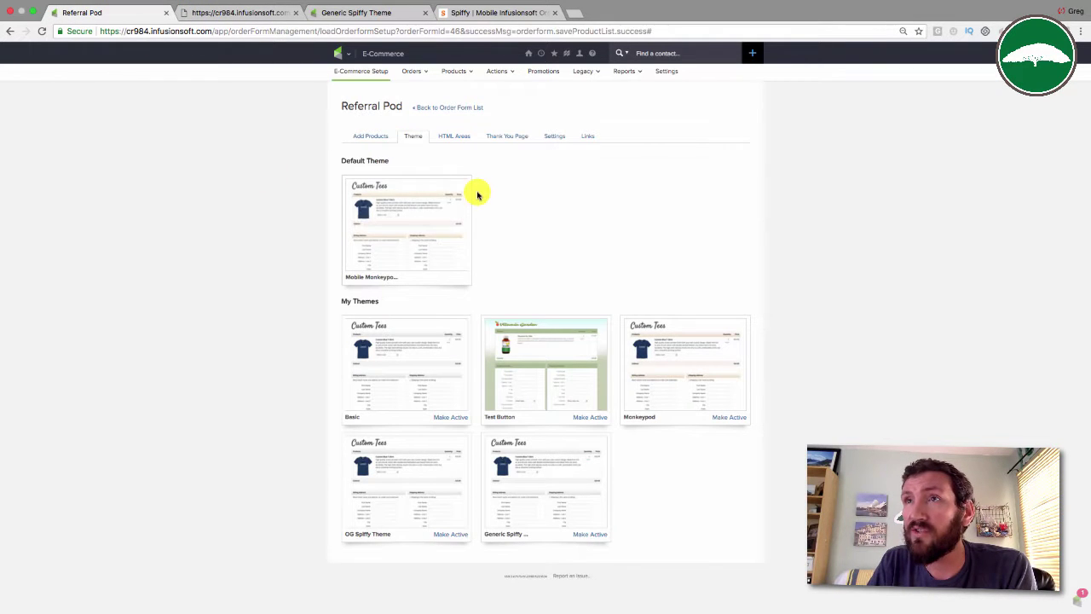
click(585, 535)
click(649, 108)
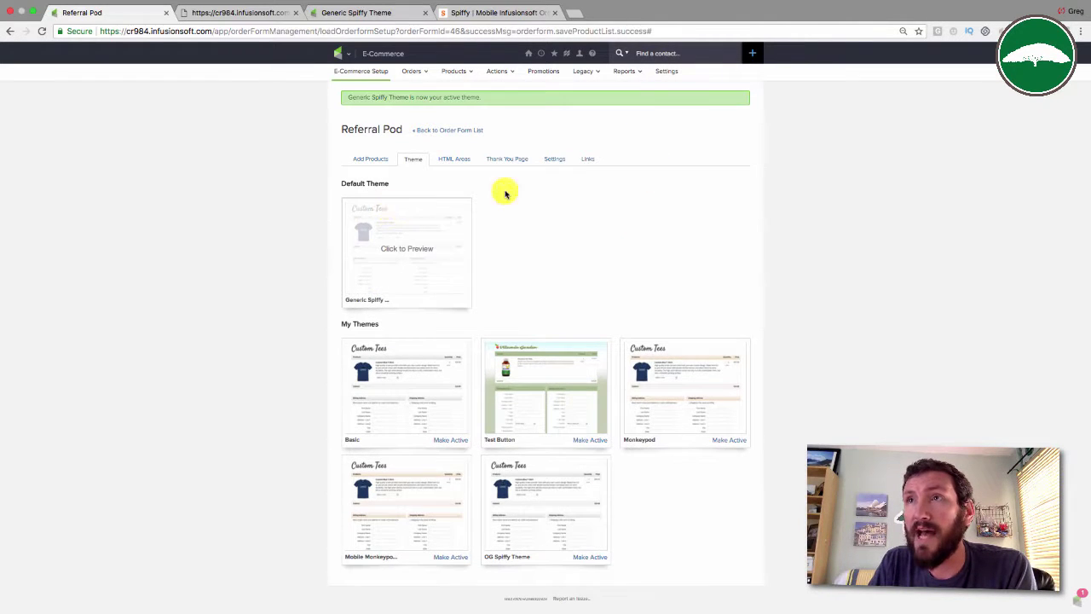
- Open the Referral Pod order form's URL in another new tab and review the form with the Generic Spiffy Theme applied
click(587, 160)
right_click(426, 191)
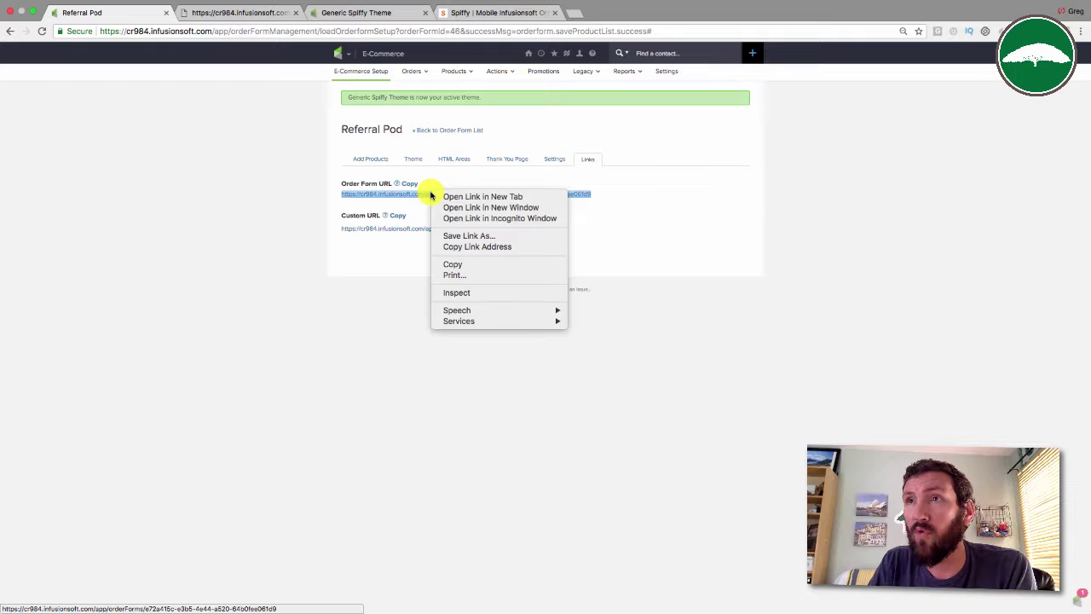
click(452, 197)
click(252, 12)
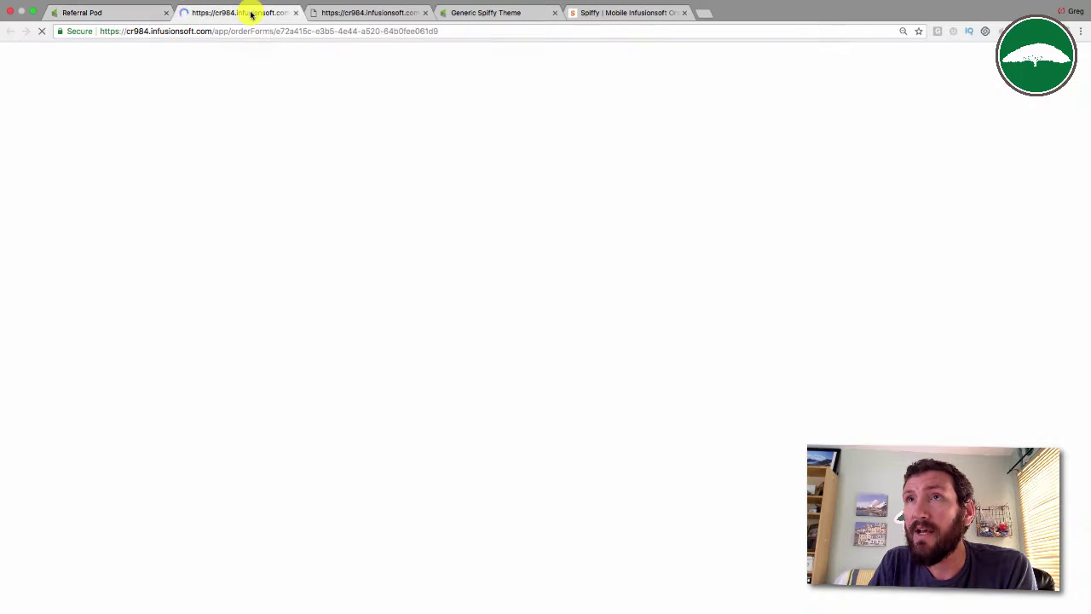
scroll(626, 449, down, 3)
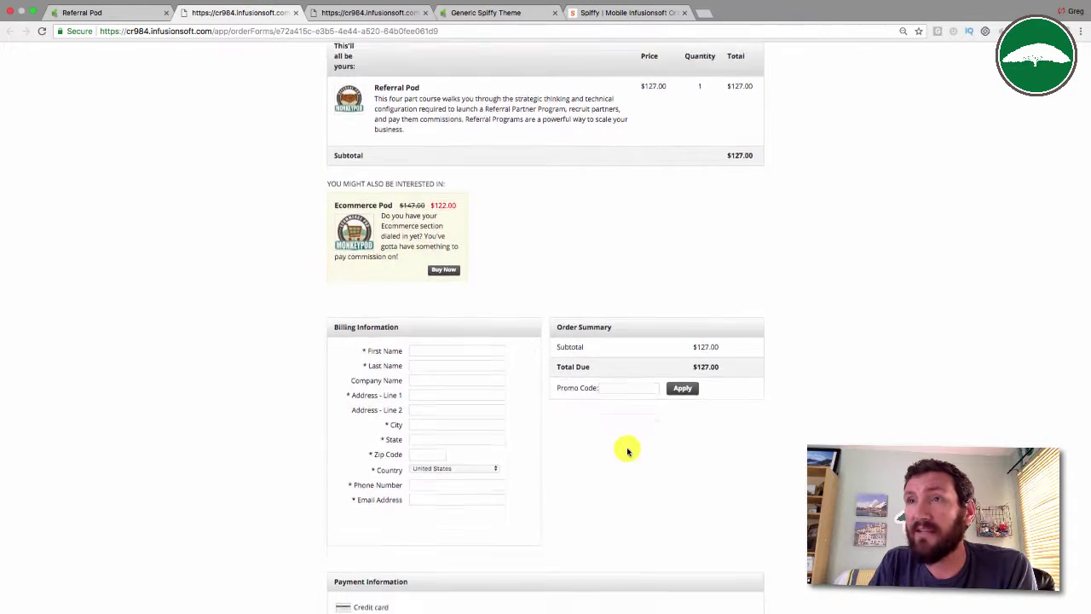
- Compare the Referral Pod order form under the Generic Spiffy Theme with its previously themed version, and close the Generic Spiffy version
scroll(567, 341, up, 3)
click(391, 10)
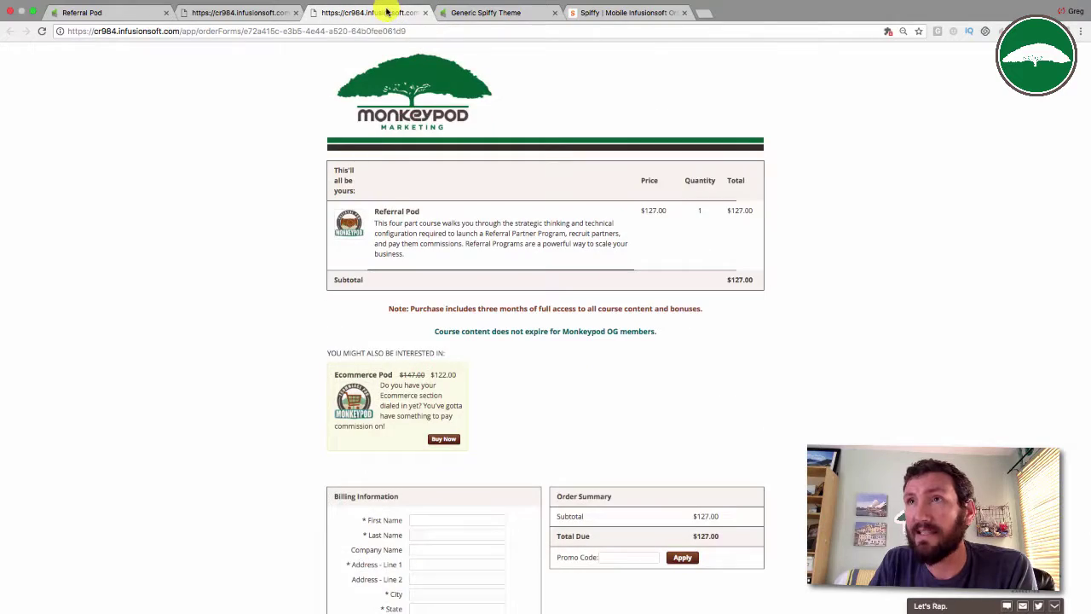
scroll(389, 205, down, 6)
scroll(391, 204, up, 6)
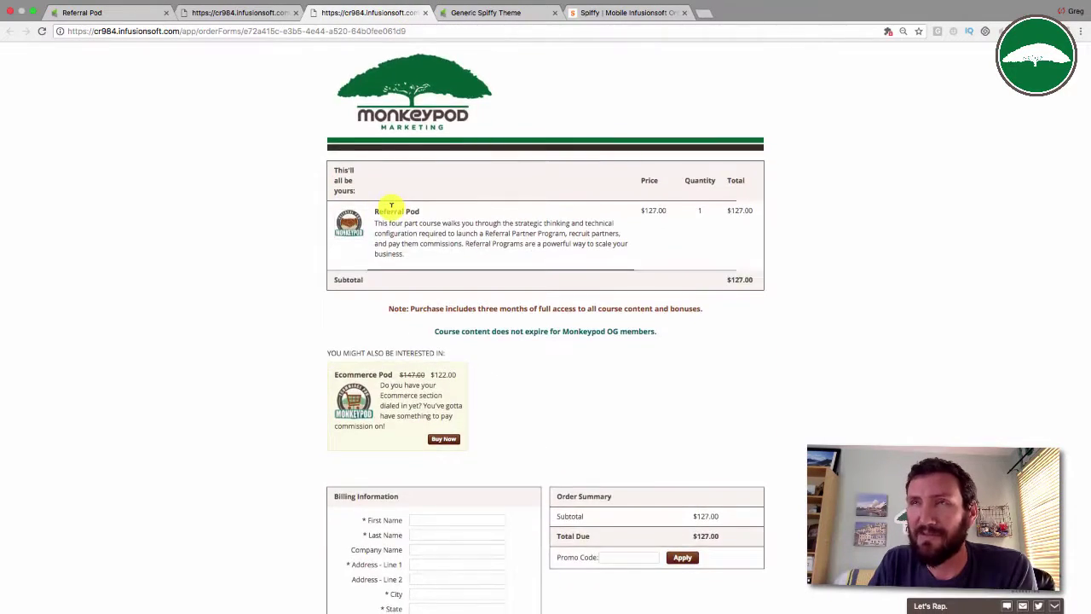
scroll(391, 206, down, 5)
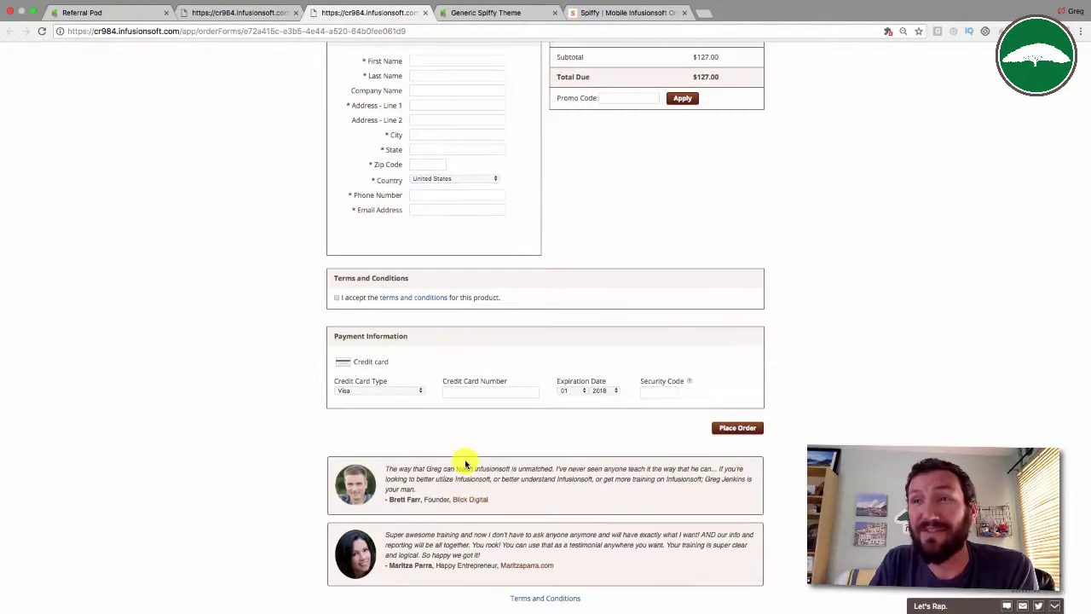
click(253, 15)
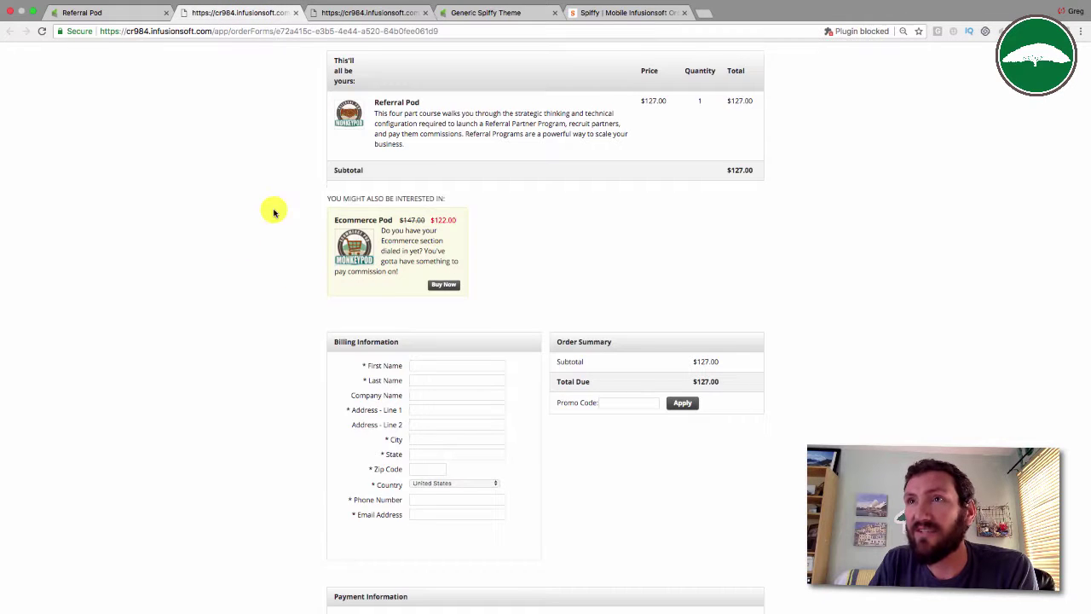
click(294, 15)
- Switch to Spiffy and create a new order form named Referral Pod from the Blank template
click(460, 12)
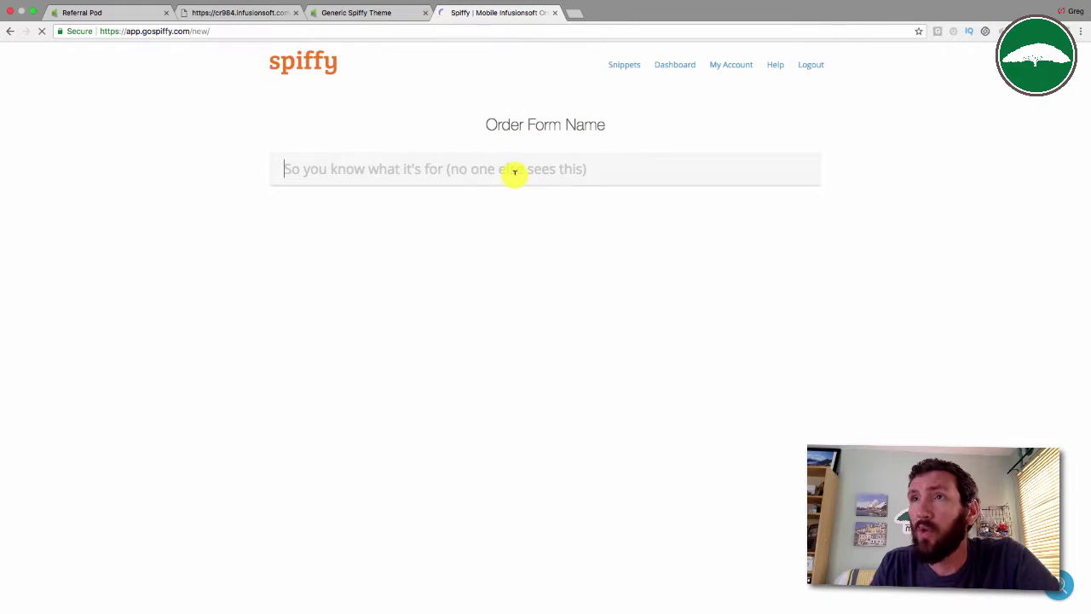
text(R)
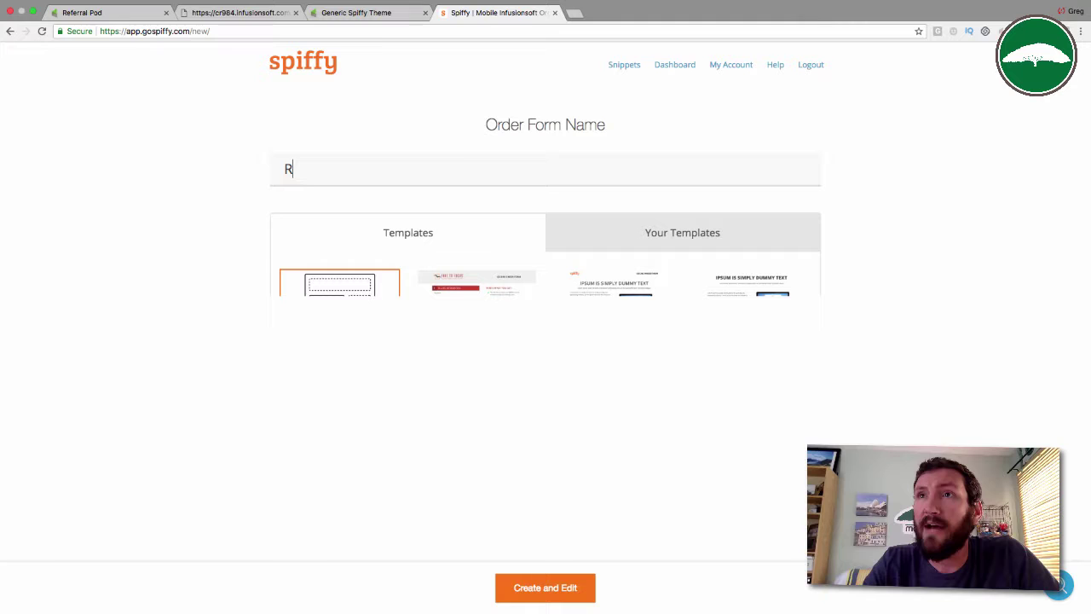
text(eferral Pod)
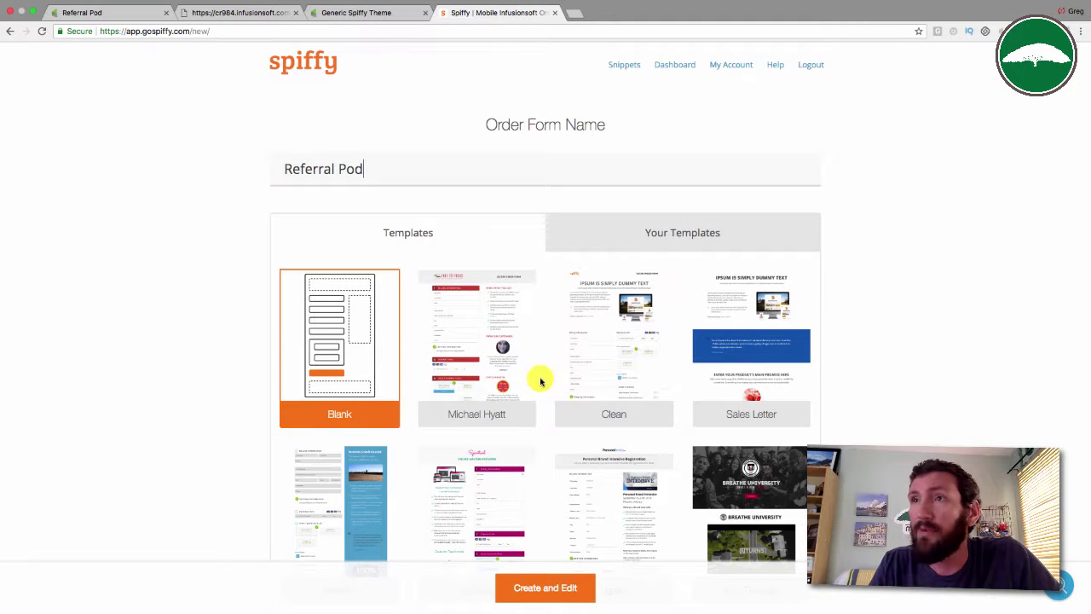
scroll(541, 380, down, 2)
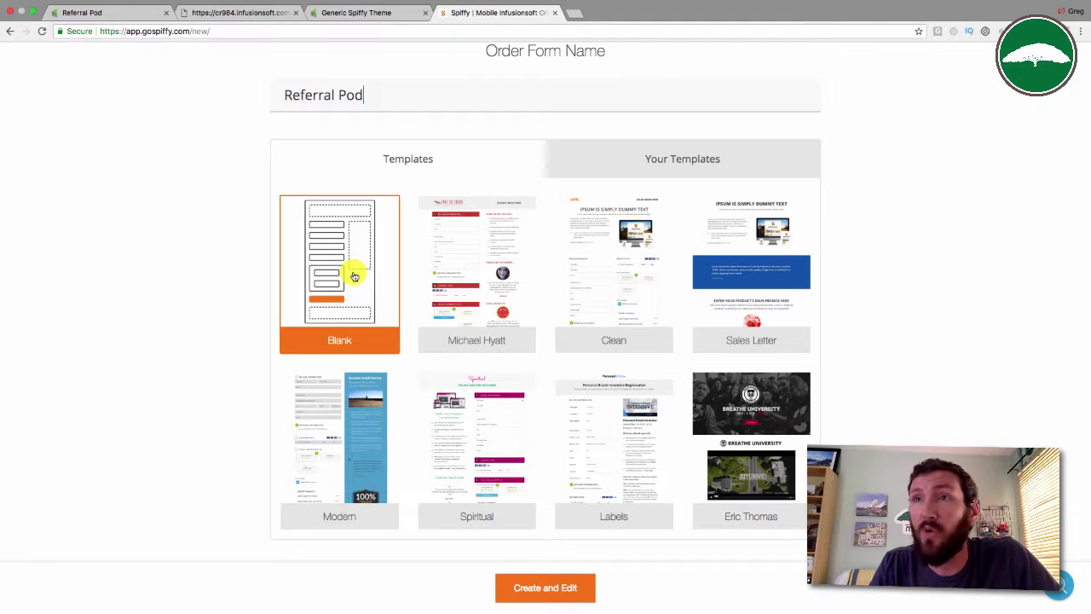
click(543, 591)
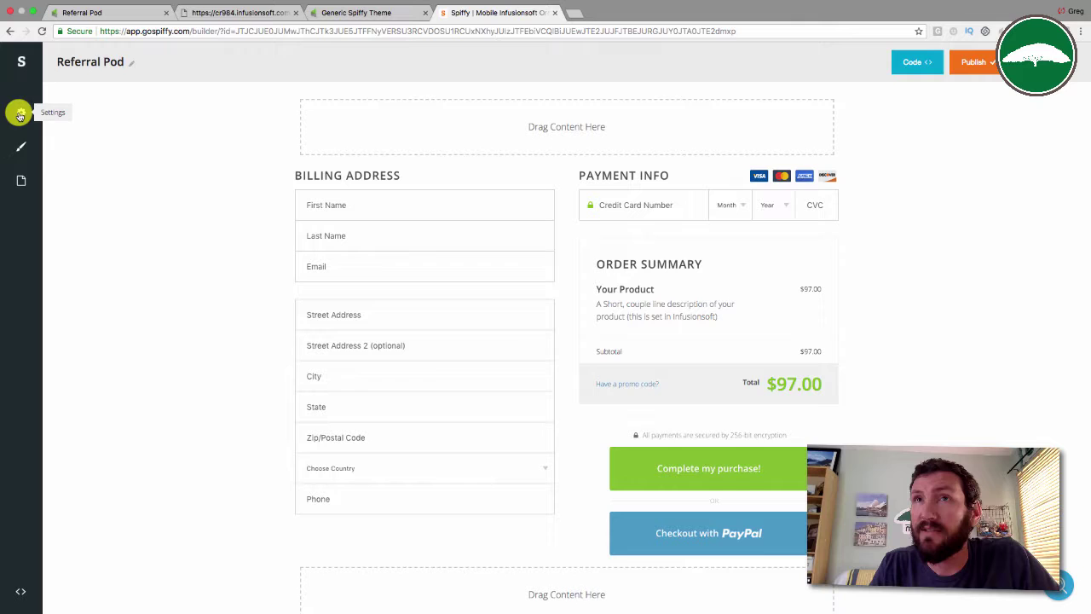
- Browse the available content blocks and add an Image / Logo block to the content area above the billing address
click(19, 184)
scroll(61, 277, down, 3)
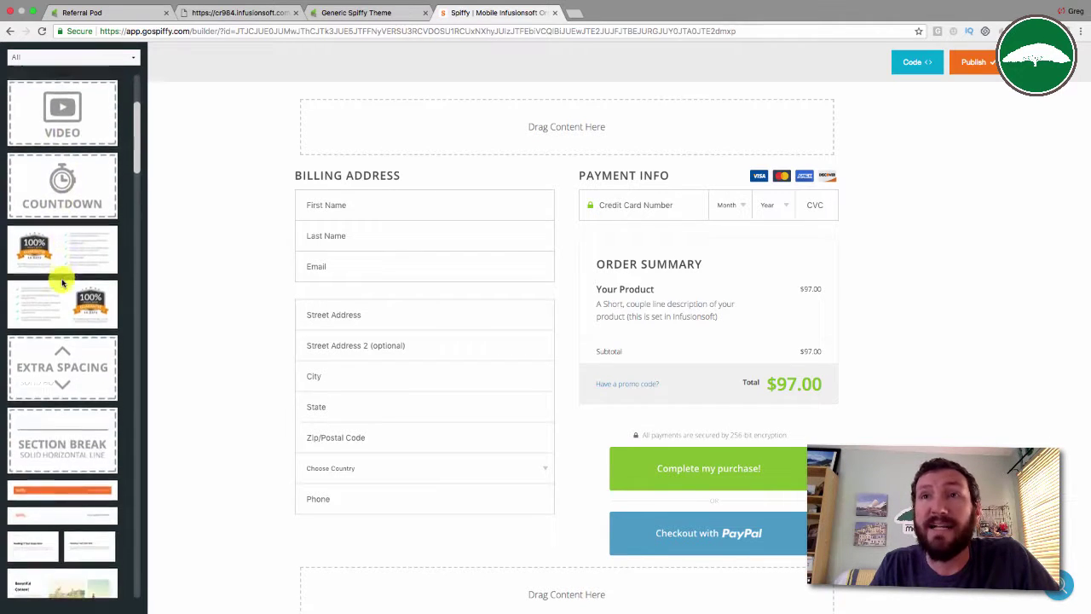
scroll(62, 283, down, 10)
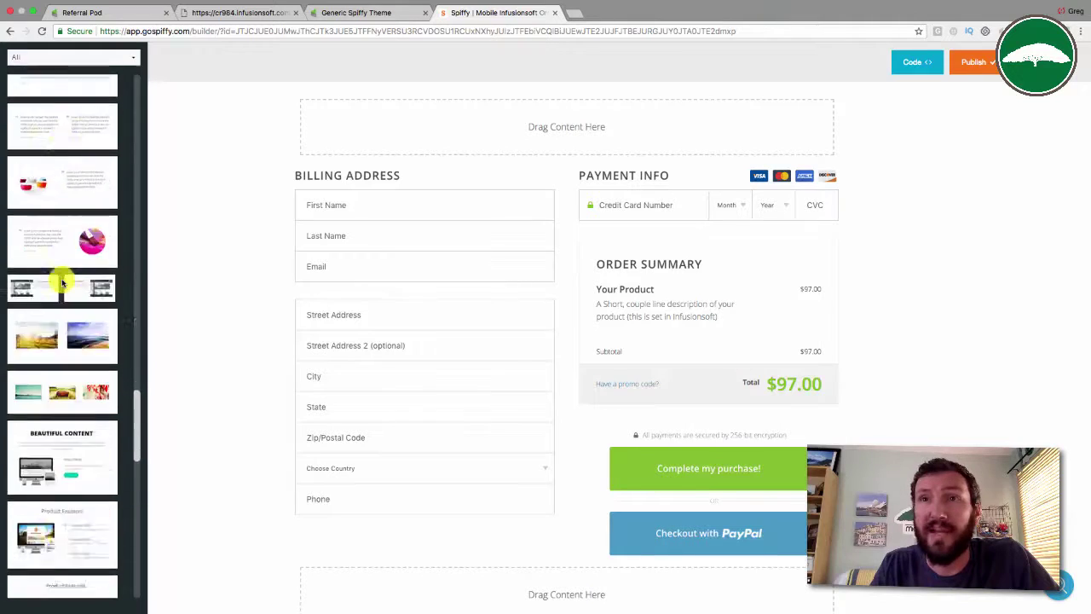
scroll(62, 283, down, 10)
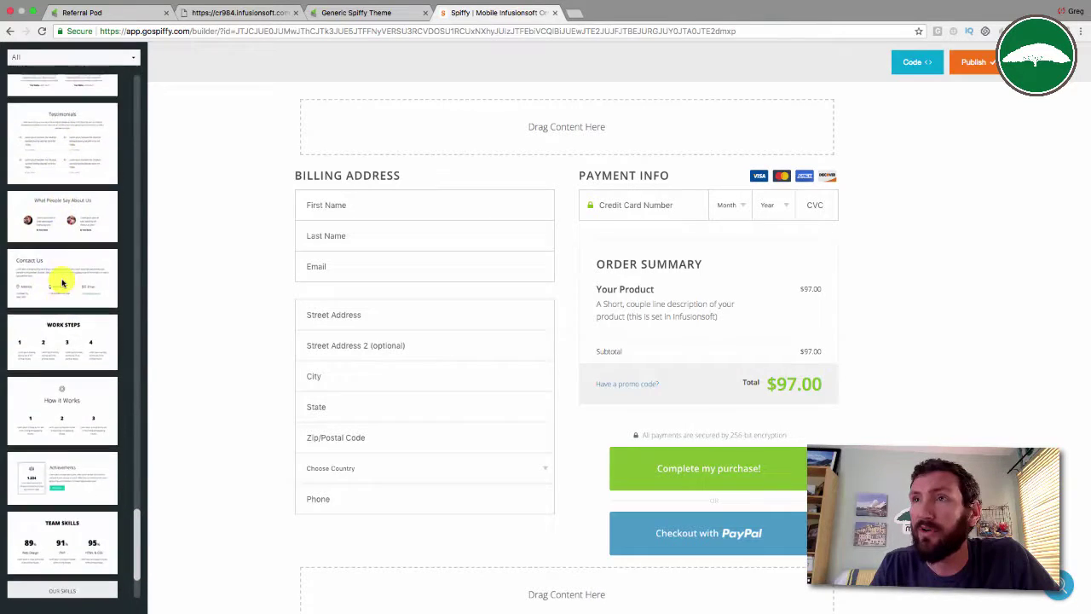
scroll(62, 283, up, 20)
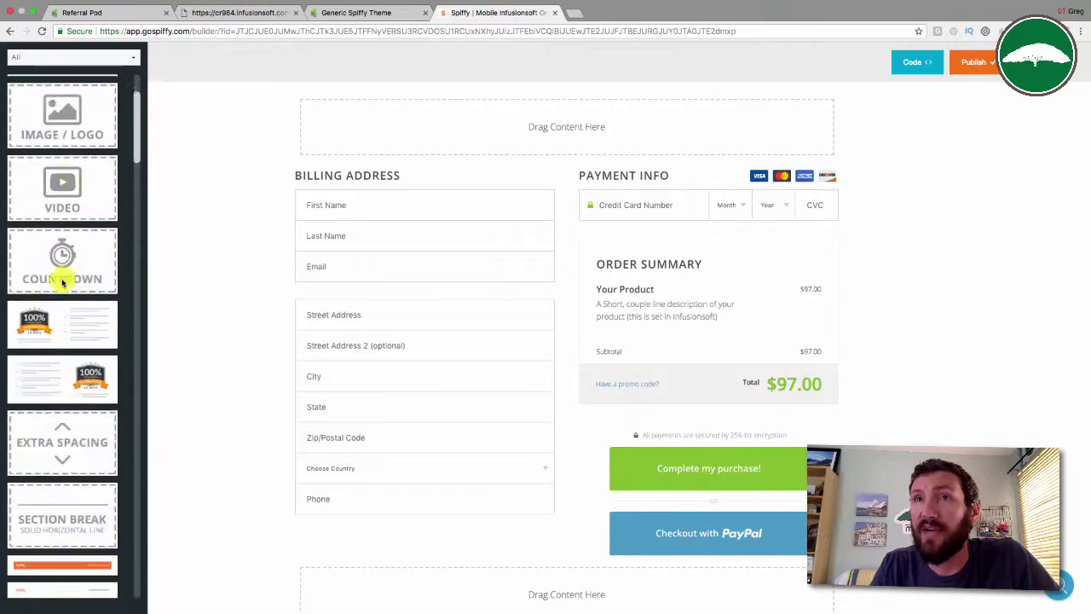
scroll(63, 283, up, 3)
drag(51, 258, 424, 137)
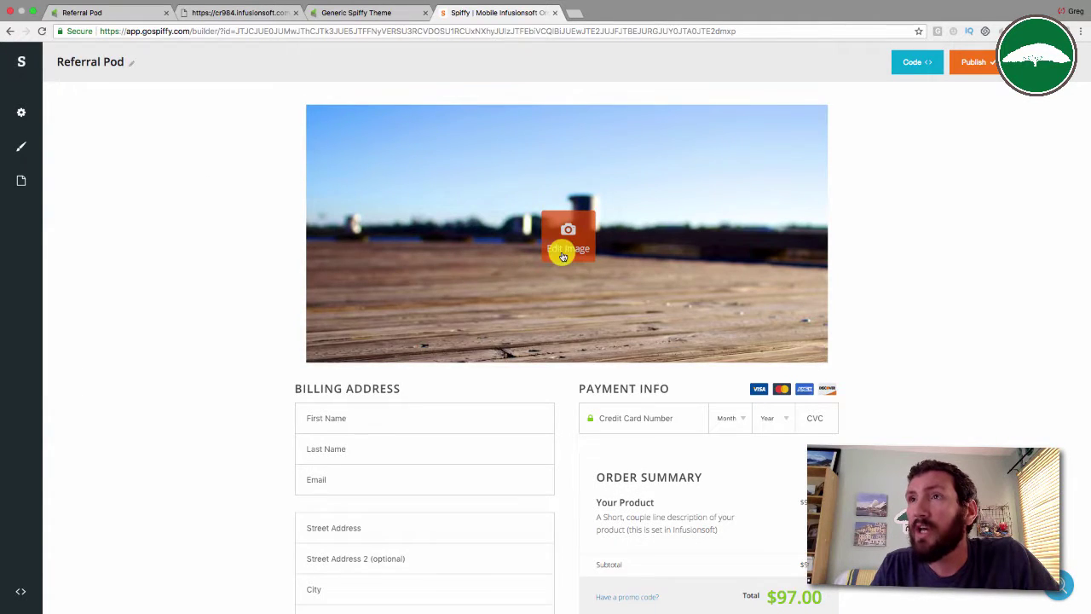
- Replace the placeholder image above the billing address with the 2880x1000 Courses Spiffy OF Banner from the image library
click(563, 251)
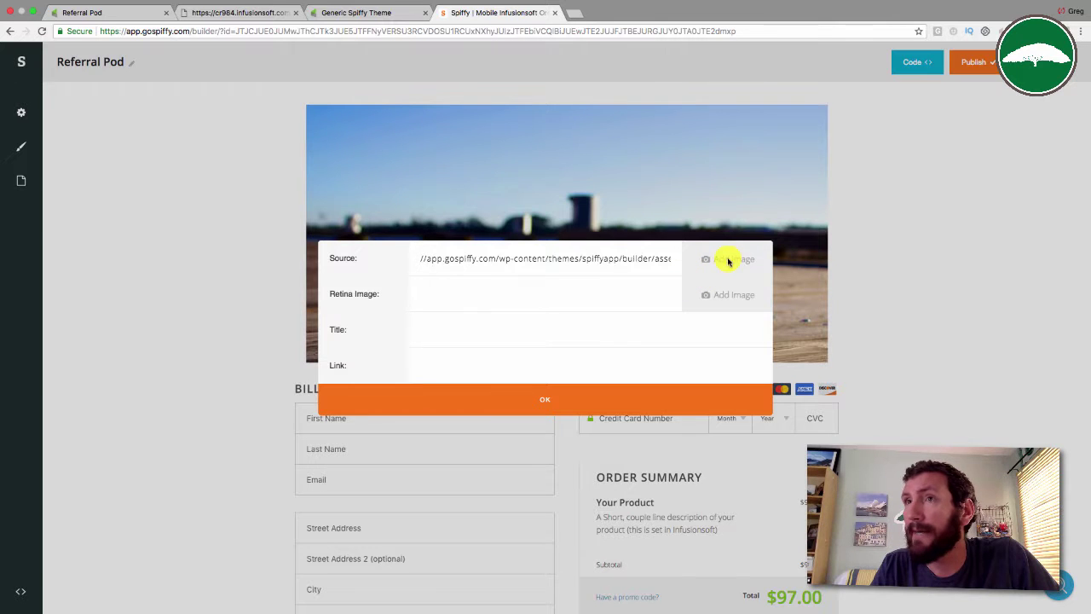
click(728, 260)
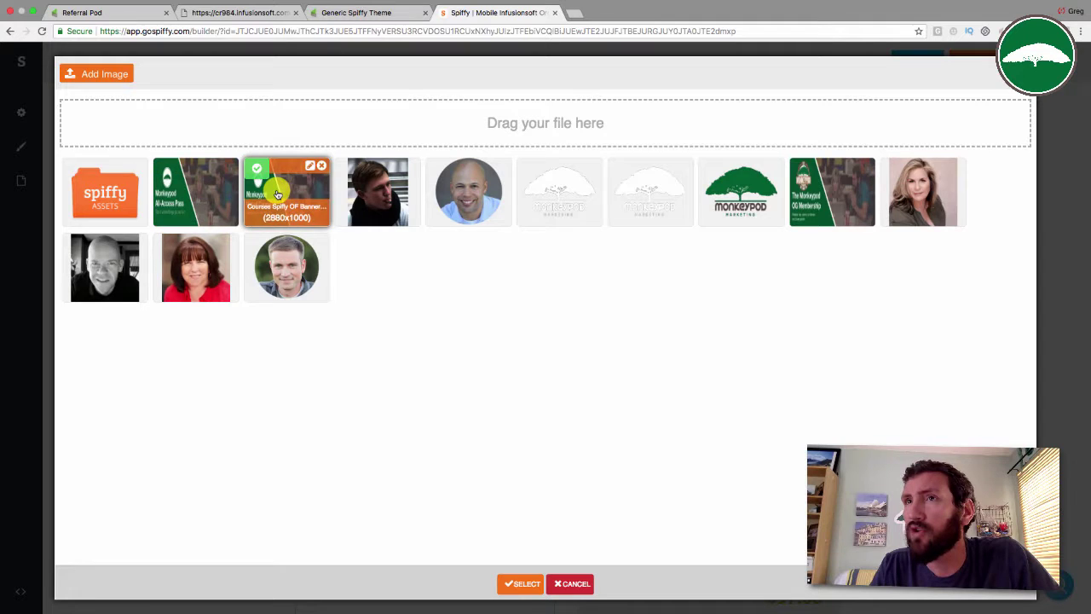
click(287, 194)
click(520, 584)
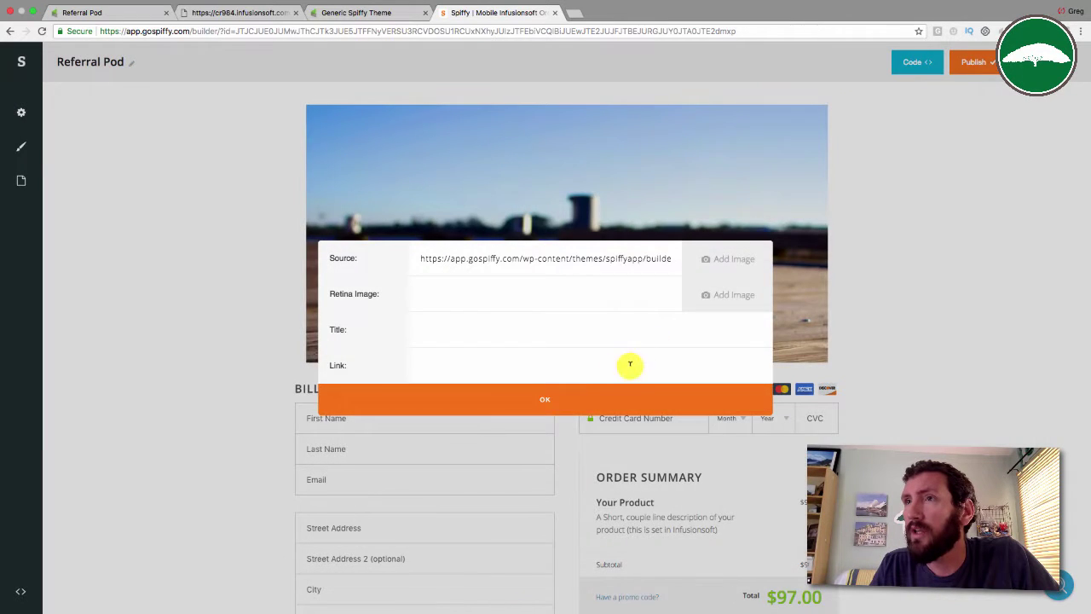
click(540, 397)
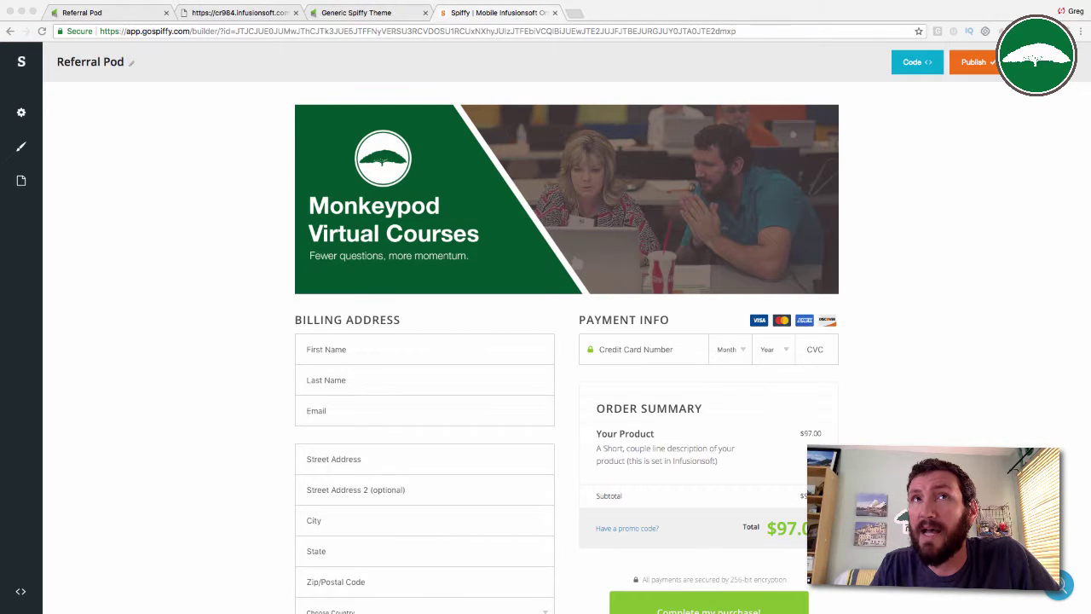
- Set the background color of the full-width banner block to #F9F6F0
click(12, 162)
mouse_move(214, 259)
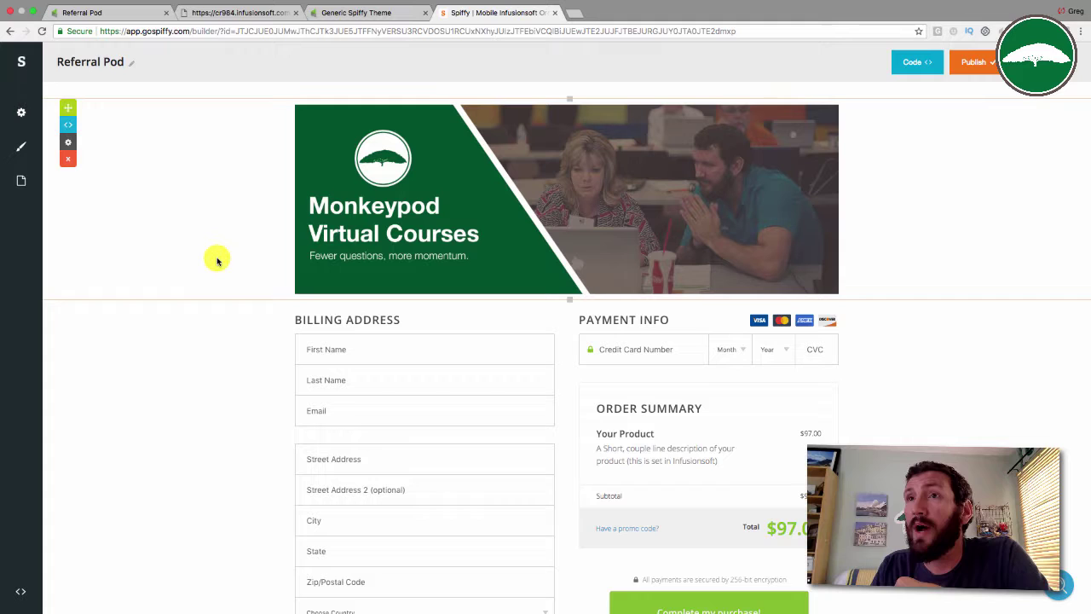
click(67, 145)
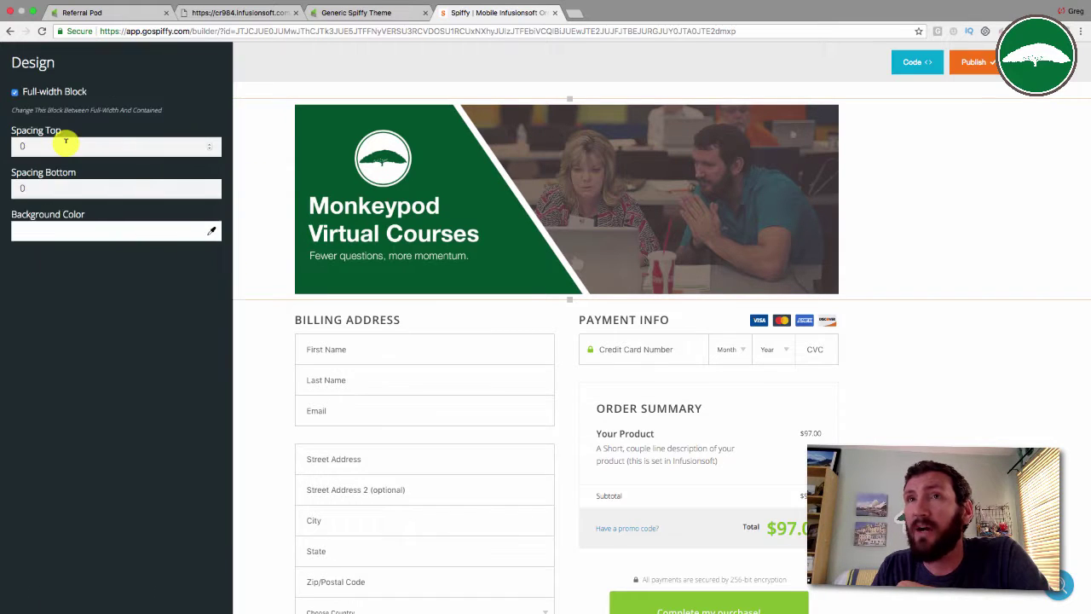
click(119, 235)
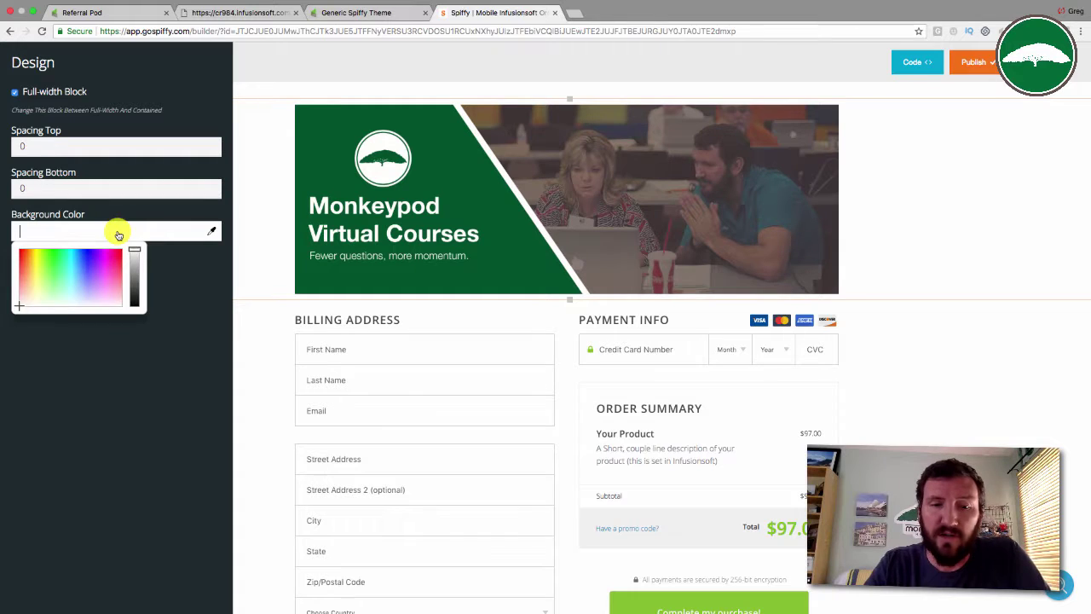
text(#F9F6F0)
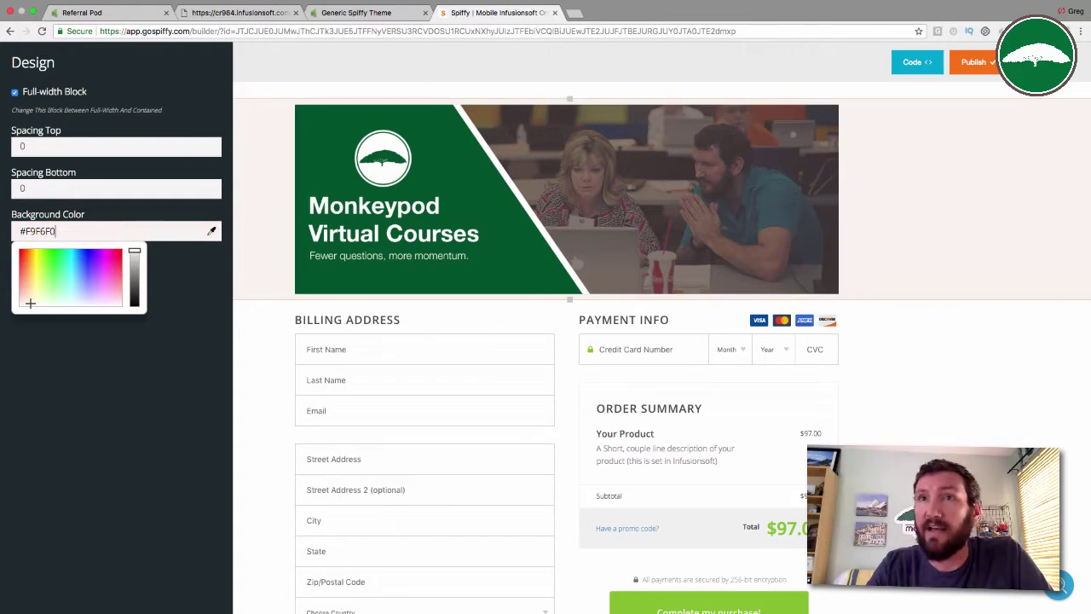
click(212, 338)
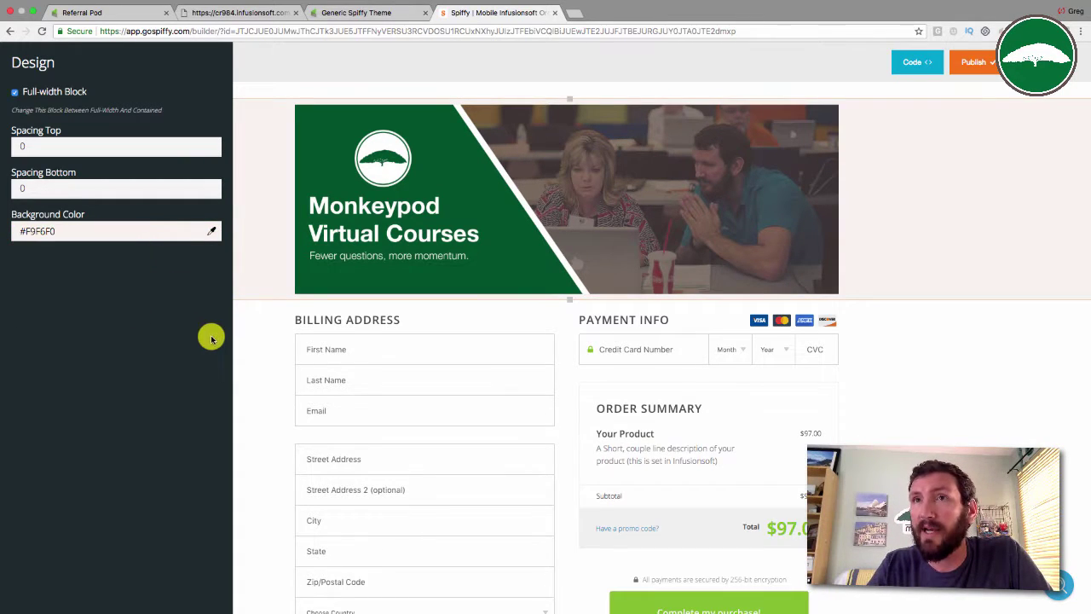
click(262, 159)
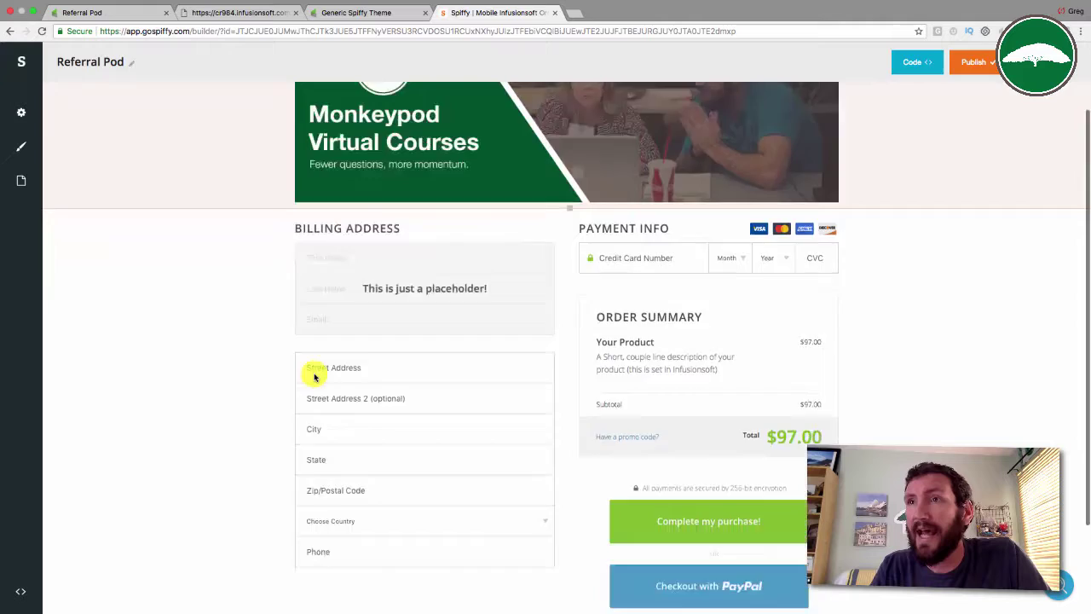
- Publish the Referral Pod order form and copy its order form code to the clipboard
scroll(312, 373, down, 5)
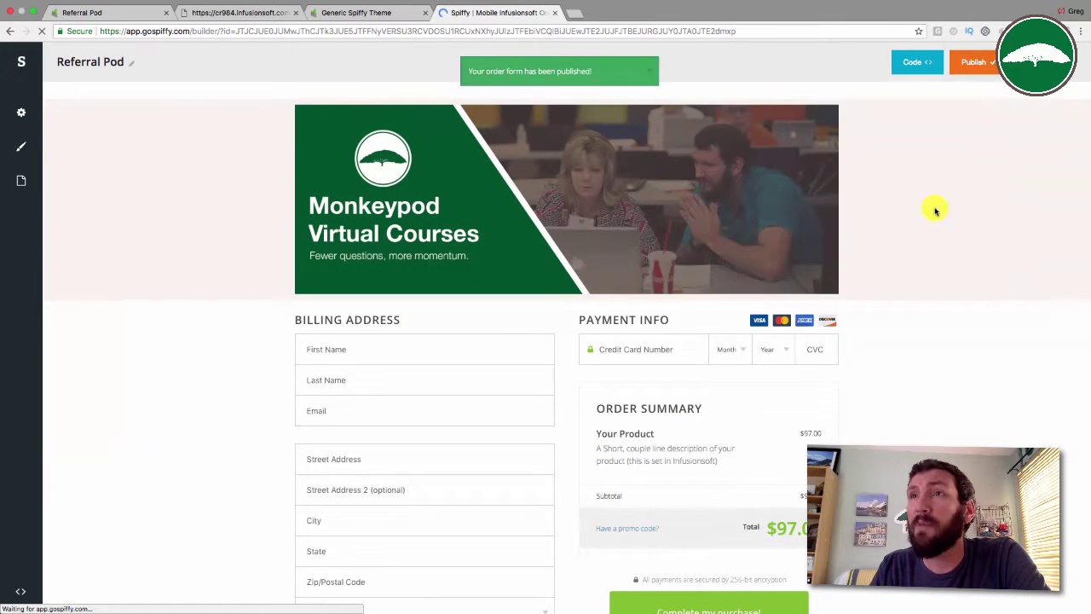
click(902, 65)
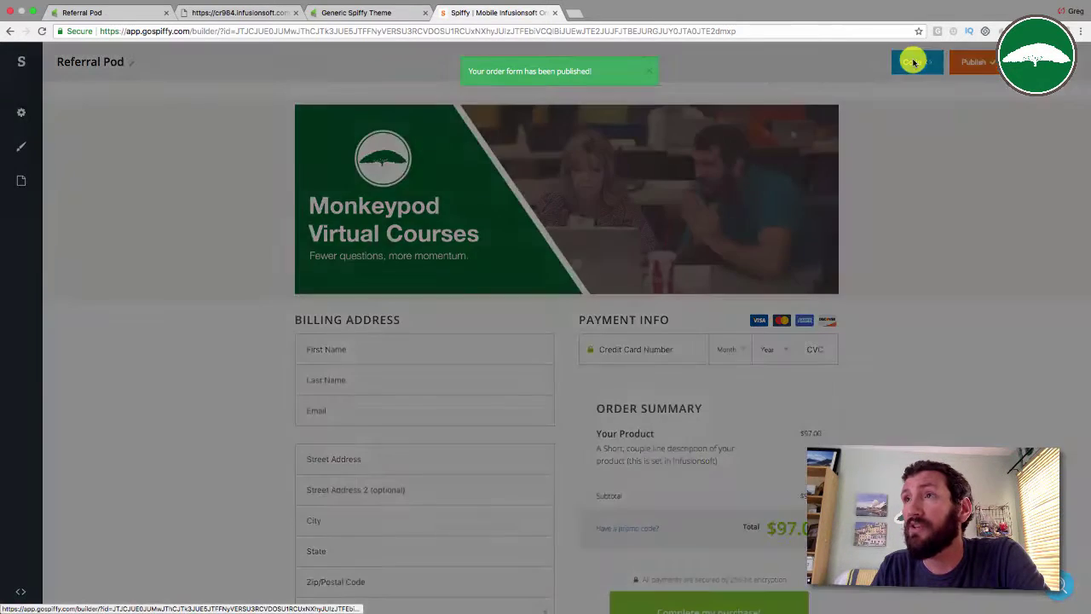
click(729, 242)
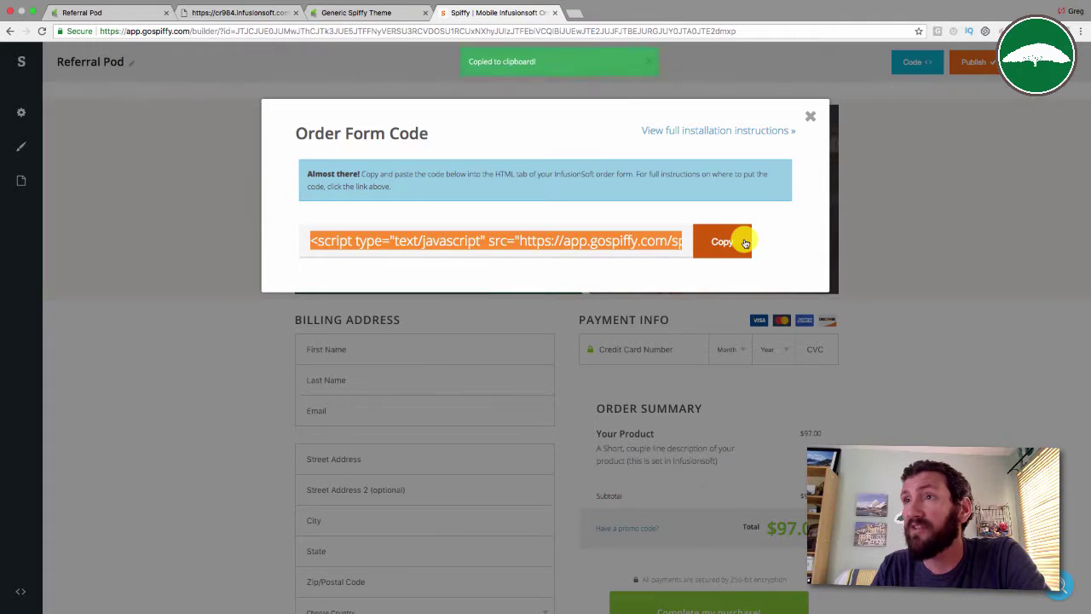
- Switch to Infusionsoft and paste the Spiffy script above the Facebook Pixel code in the Referral Pod form's Custom Header HTML area
click(115, 13)
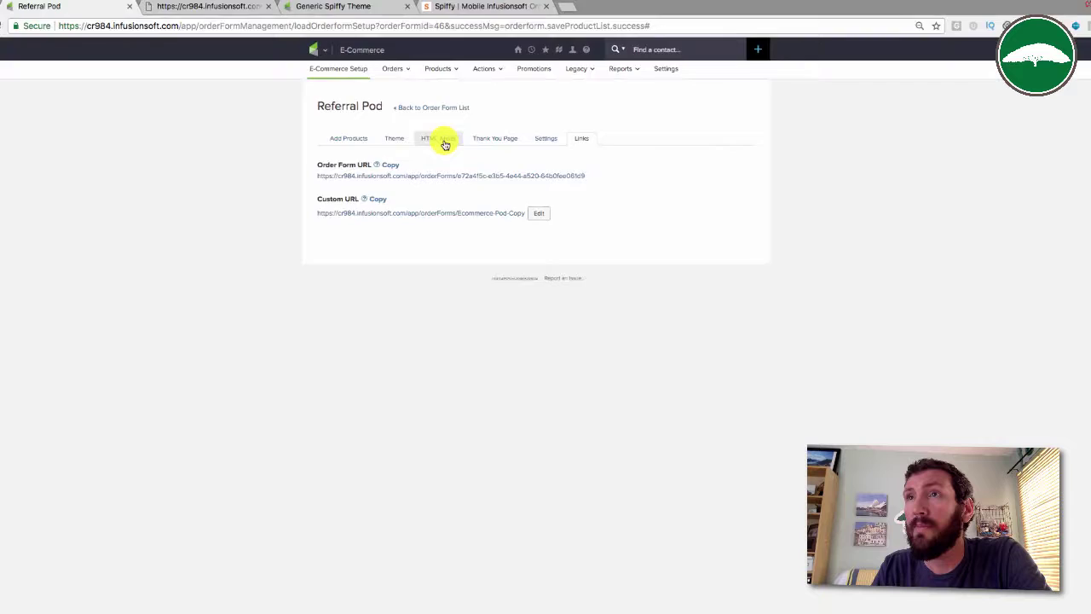
click(454, 136)
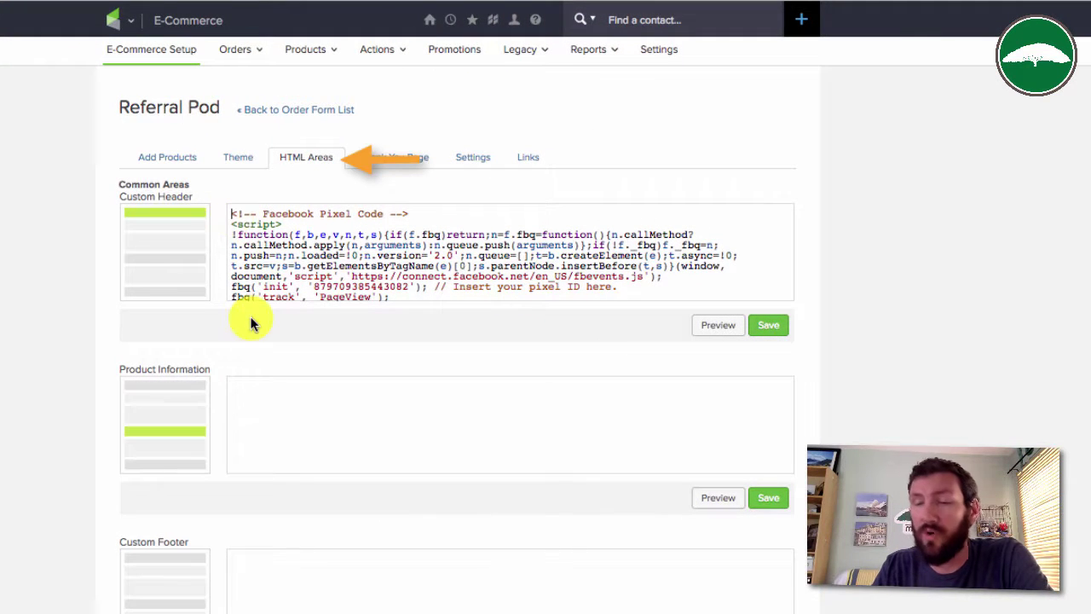
key(Return)
key(Up)
key(ctrl+v)
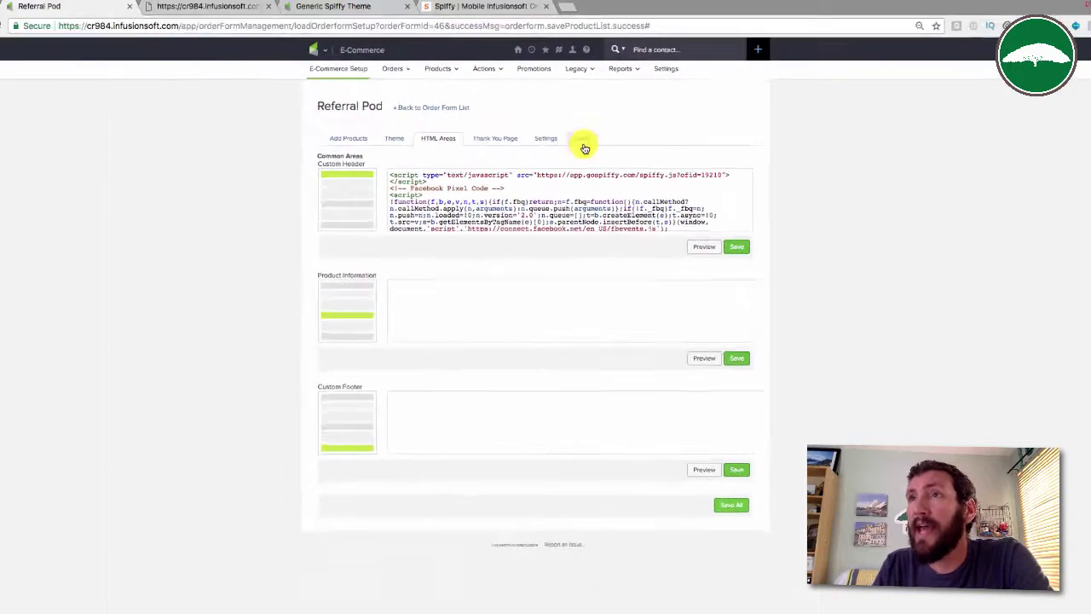
- Open the Referral Pod form's Order Form URL in a new tab and review the Spiffy-styled form
click(582, 141)
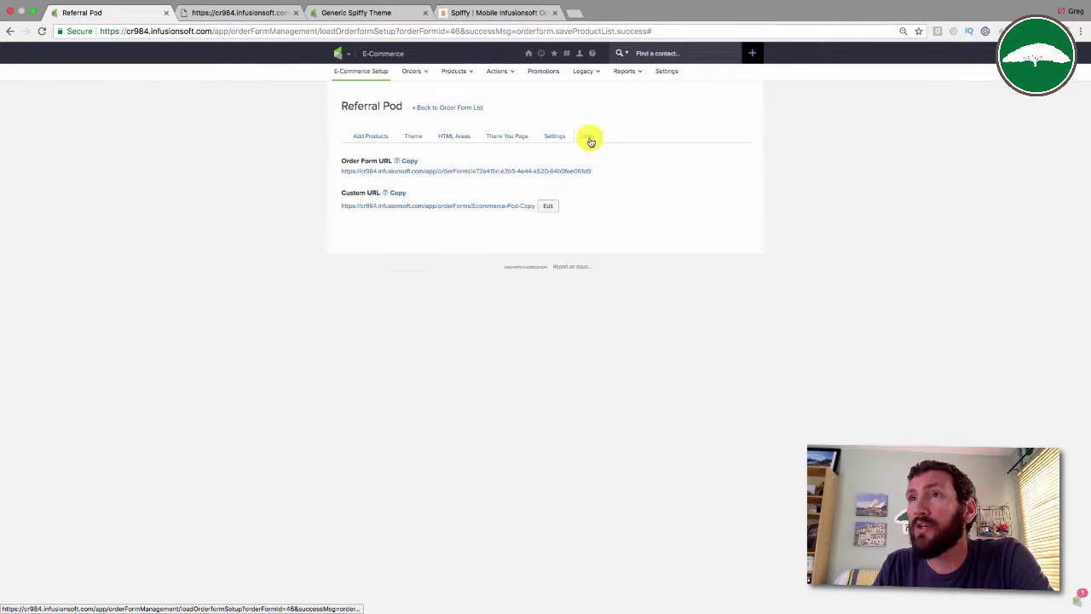
right_click(407, 182)
click(445, 180)
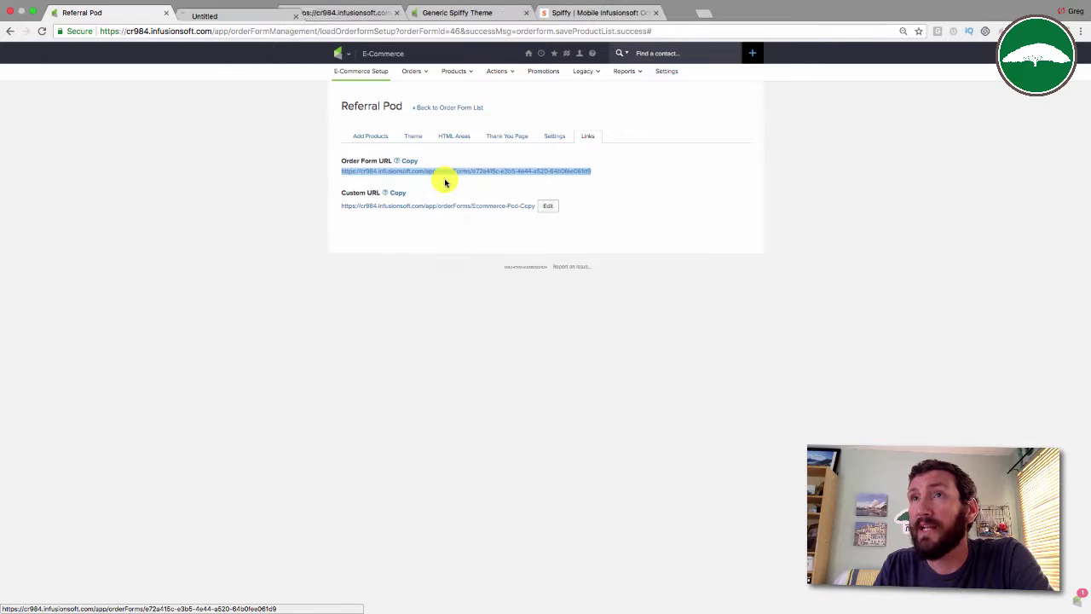
click(246, 14)
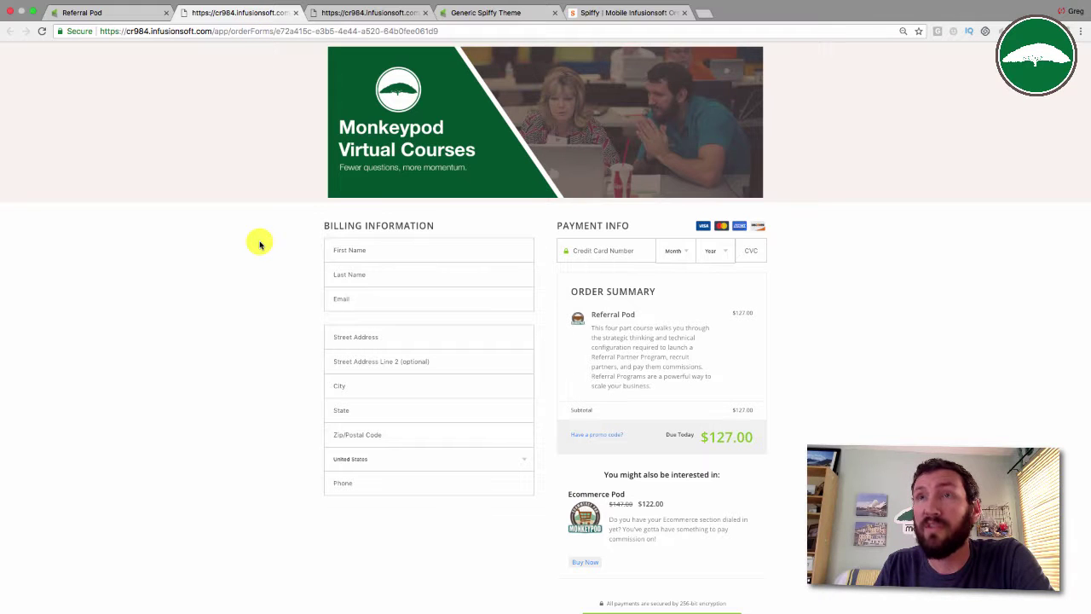
scroll(260, 244, down, 5)
scroll(260, 242, up, 5)
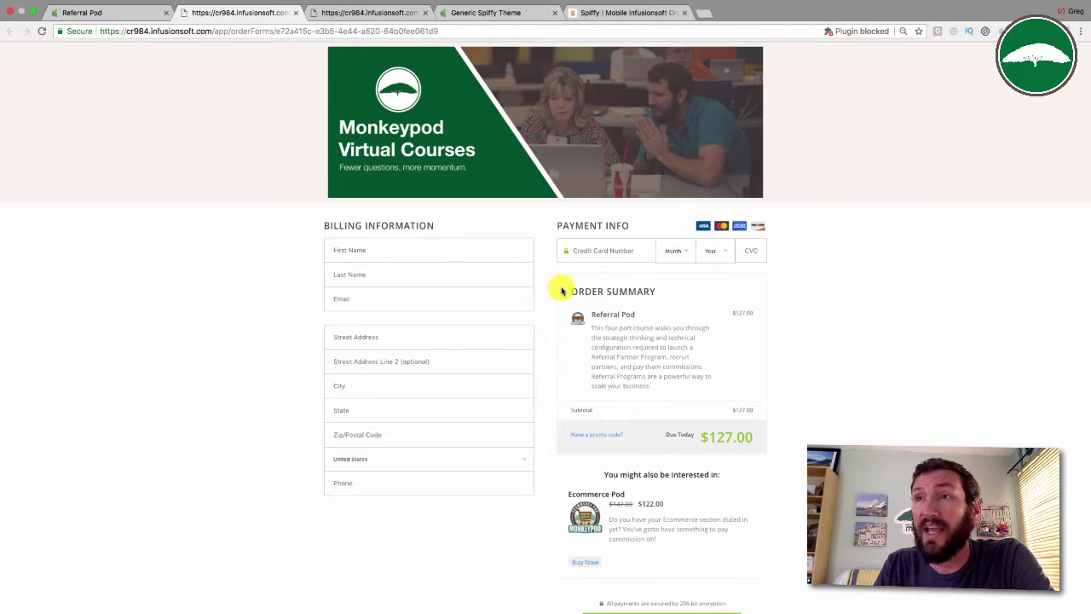
scroll(568, 308, down, 3)
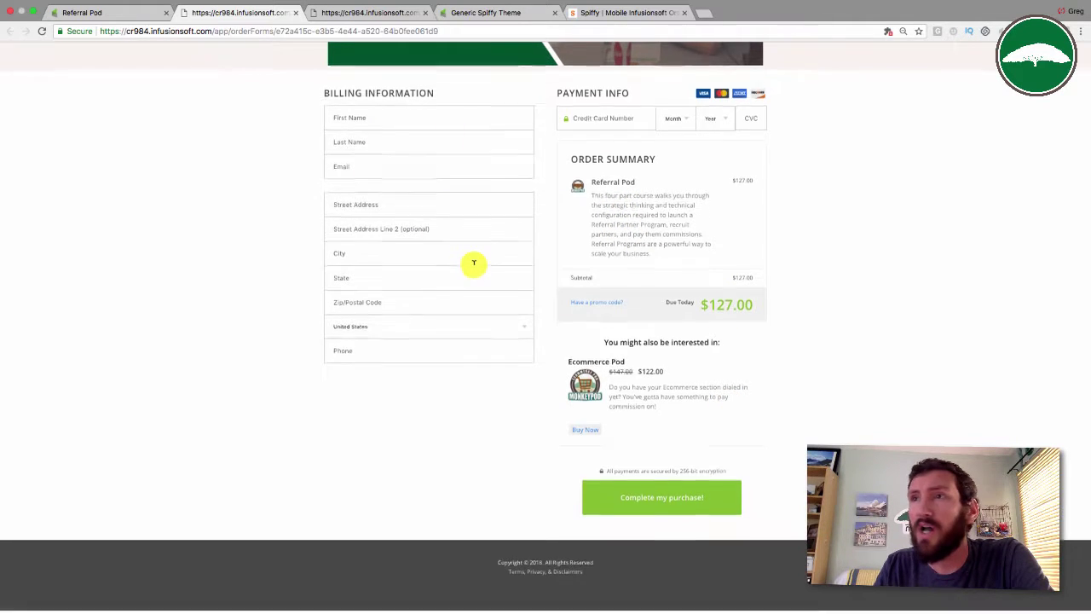
- Review the billing, payment and order summary sections of the live Spiffy-styled Referral Pod form
scroll(474, 263, up, 1)
scroll(474, 262, down, 1)
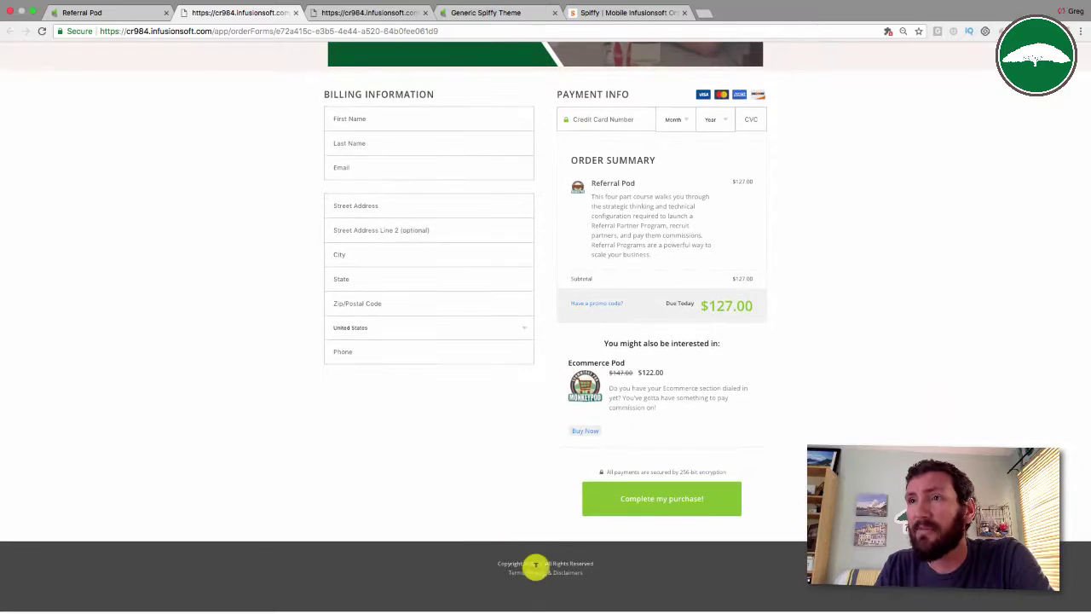
scroll(553, 414, up, 3)
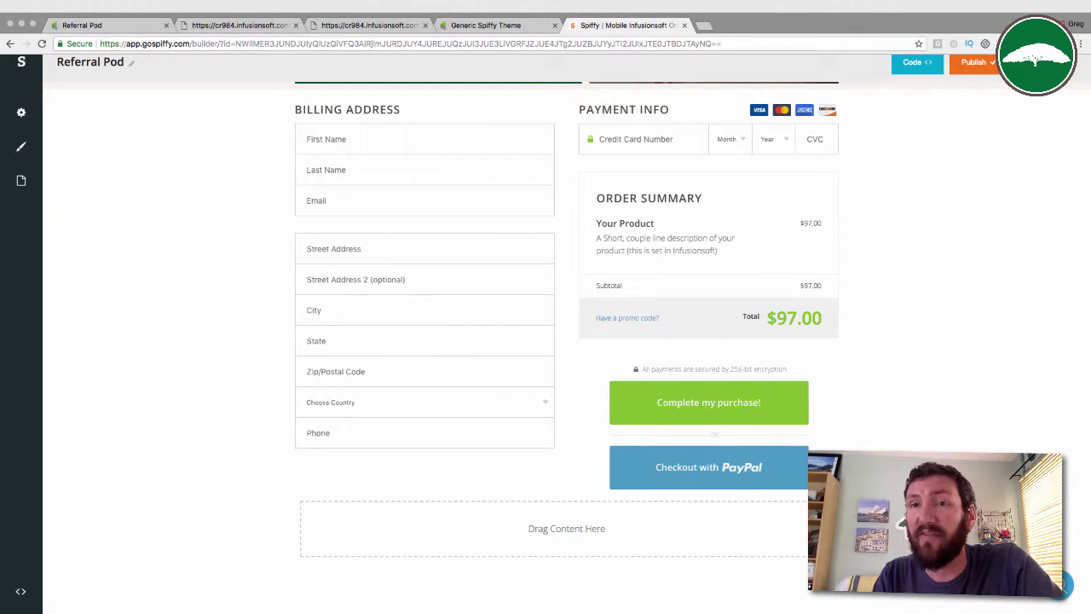
- Switch to Spiffy's Advanced Snippets page and examine the snippet categories offered for customizing order forms
key(super+r)
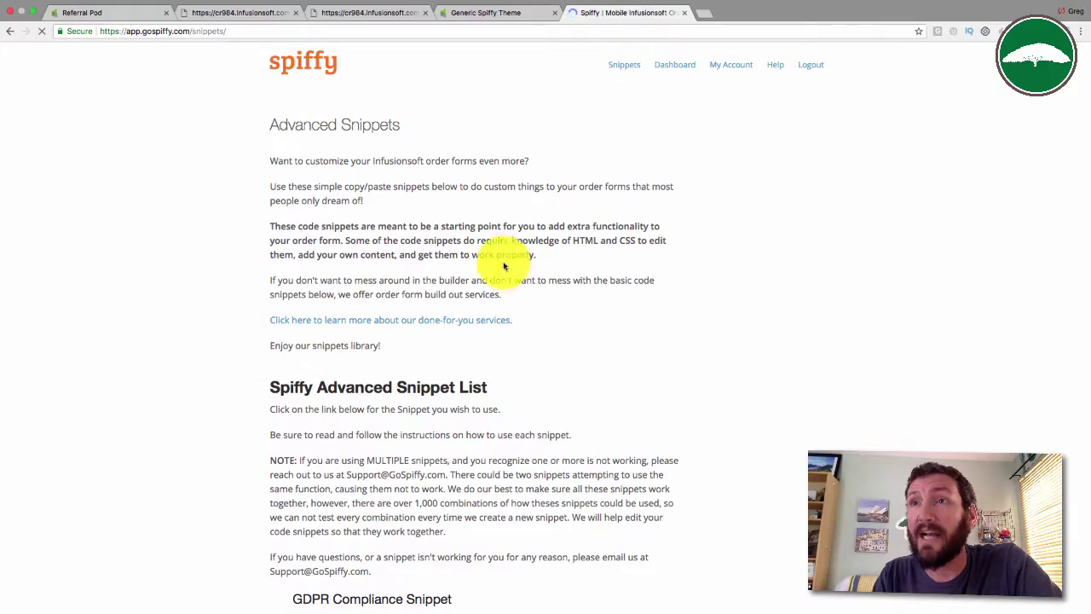
scroll(497, 273, down, 3)
scroll(498, 273, down, 2)
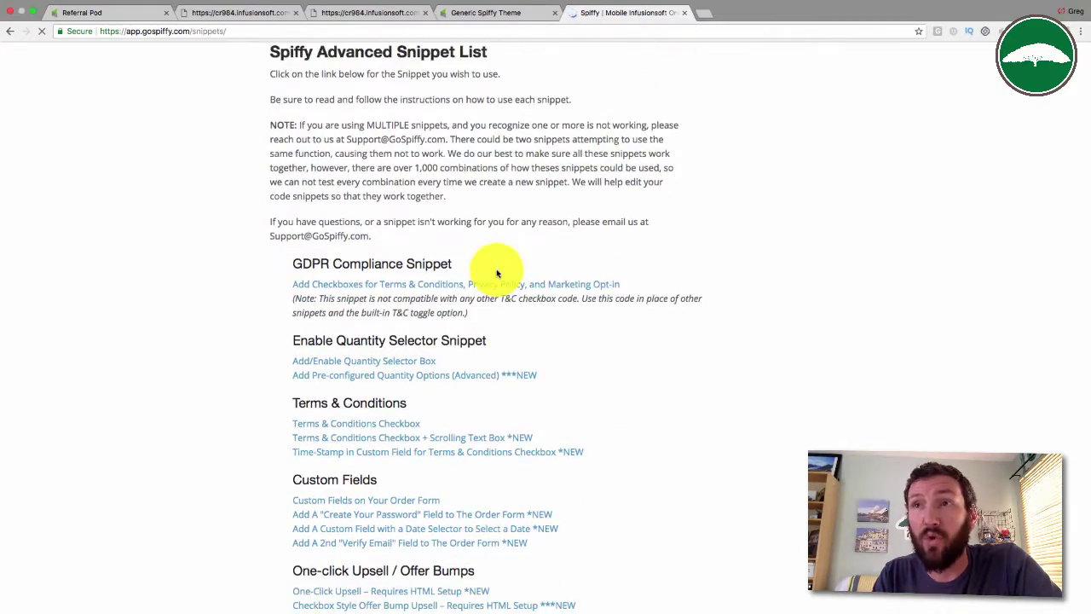
scroll(498, 272, down, 8)
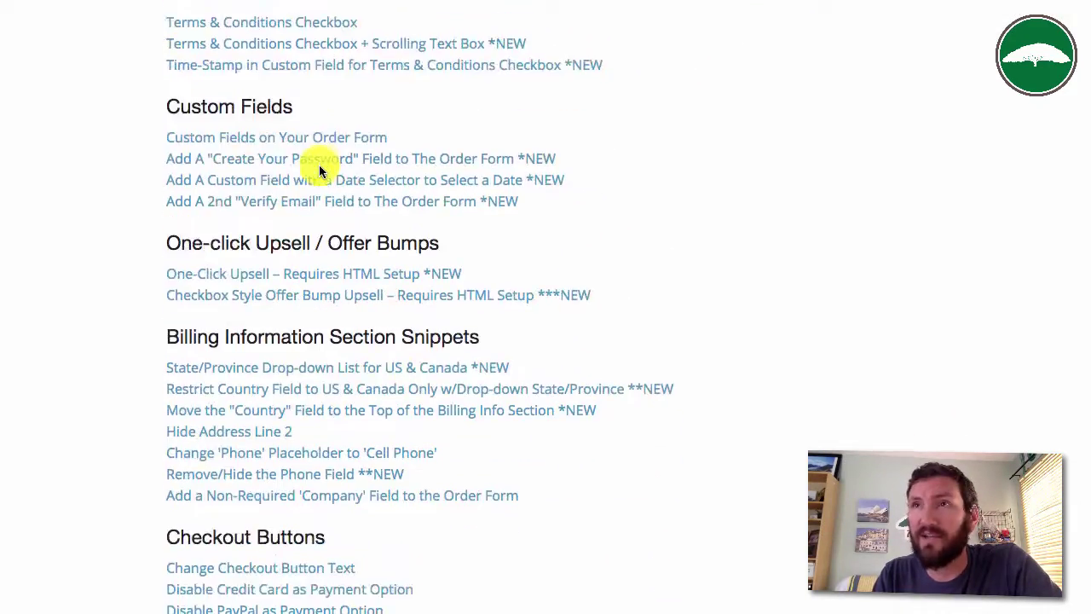
scroll(317, 169, down, 5)
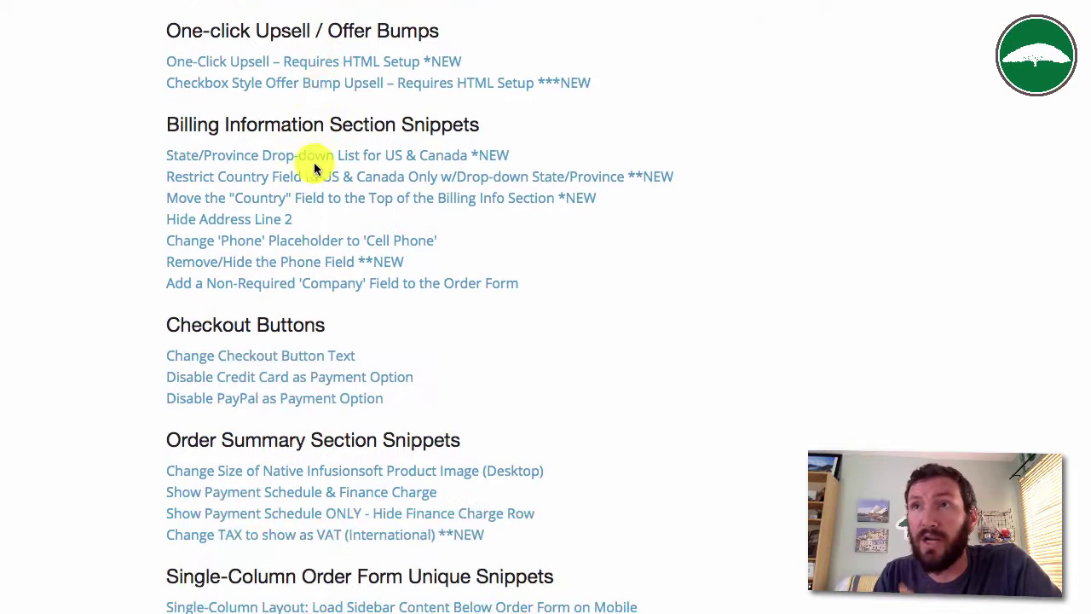
scroll(315, 169, down, 8)
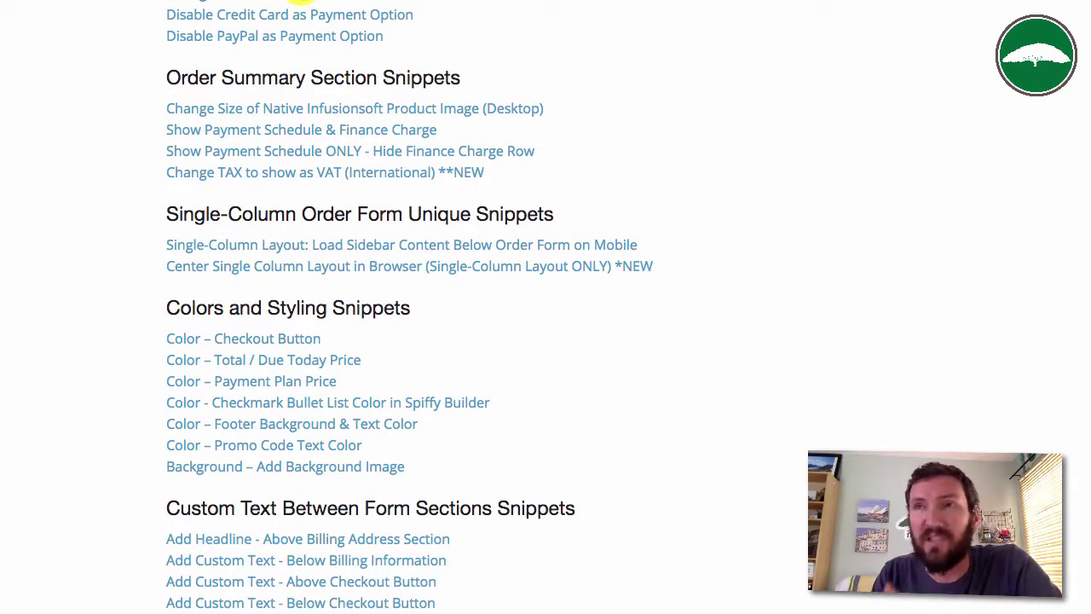
scroll(303, 3, down, 10)
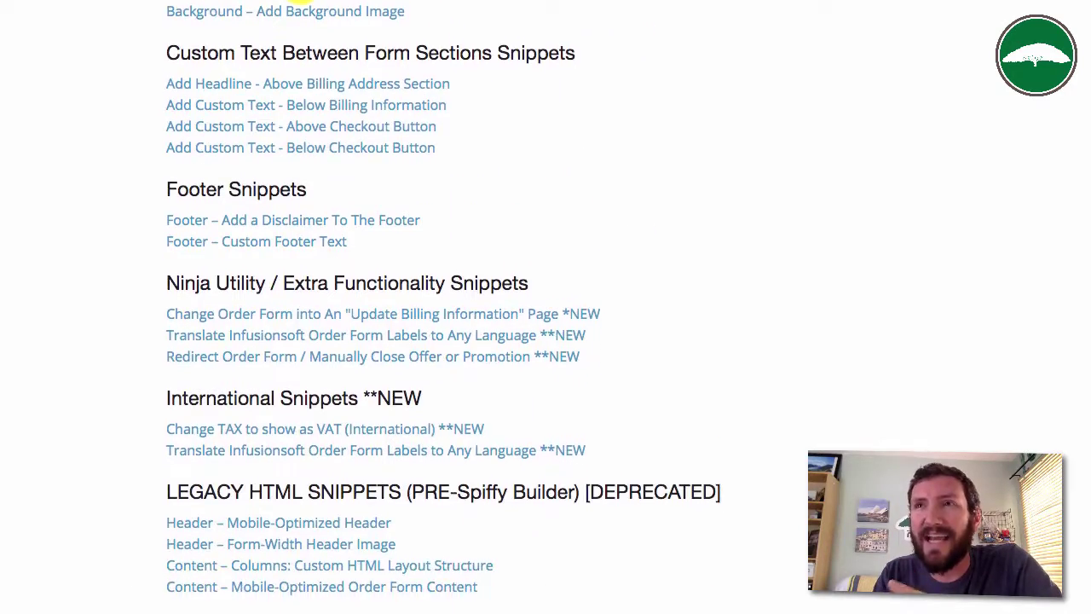
scroll(303, 2, down, 4)
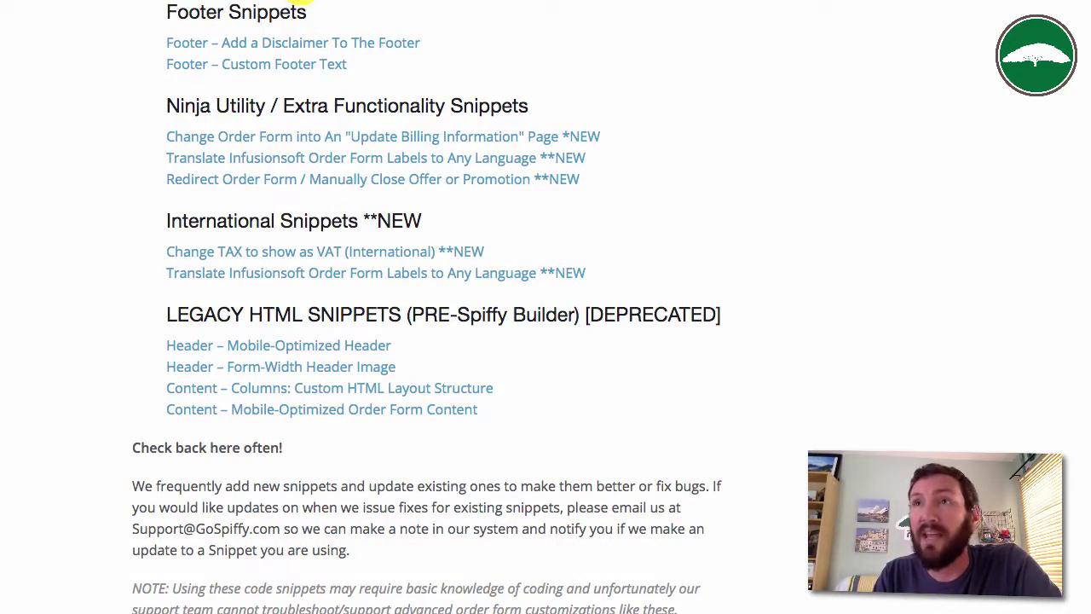
scroll(303, 3, up, 10)
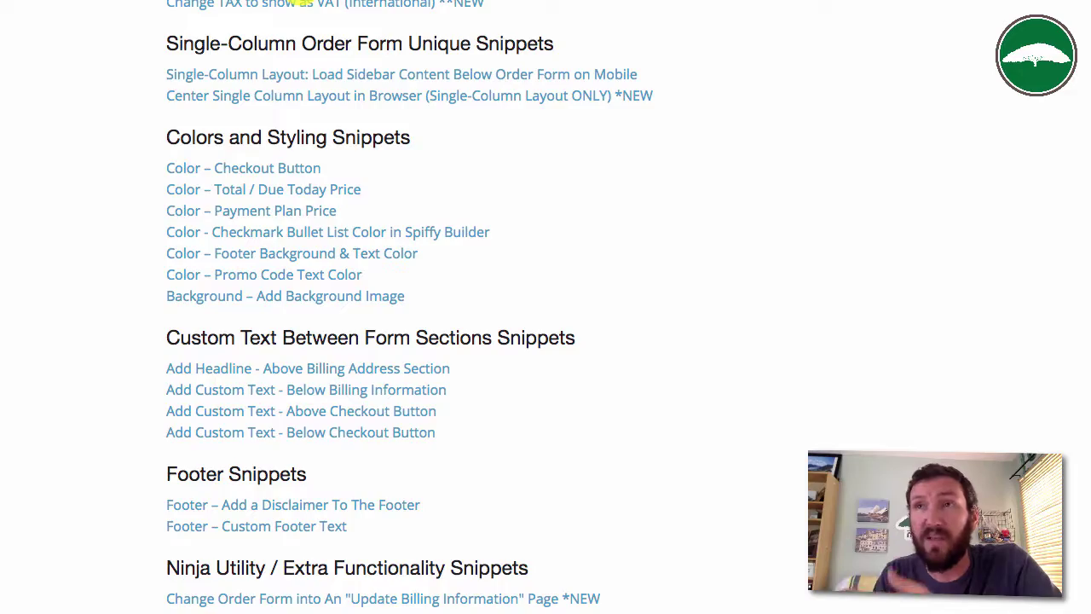
scroll(302, 3, up, 20)
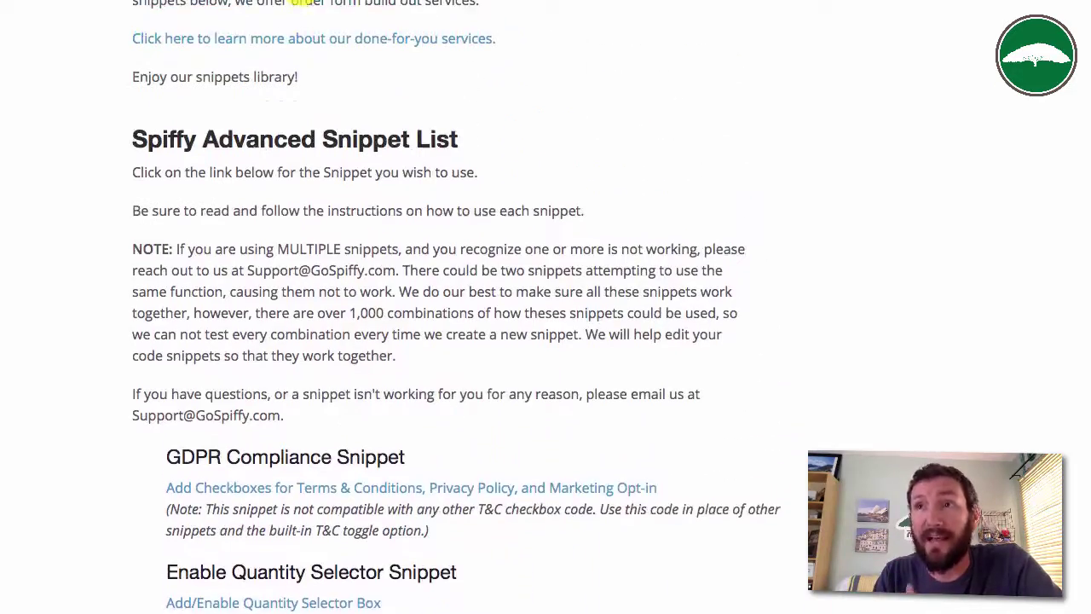
scroll(303, 2, up, 1)
scroll(525, 279, down, 2)
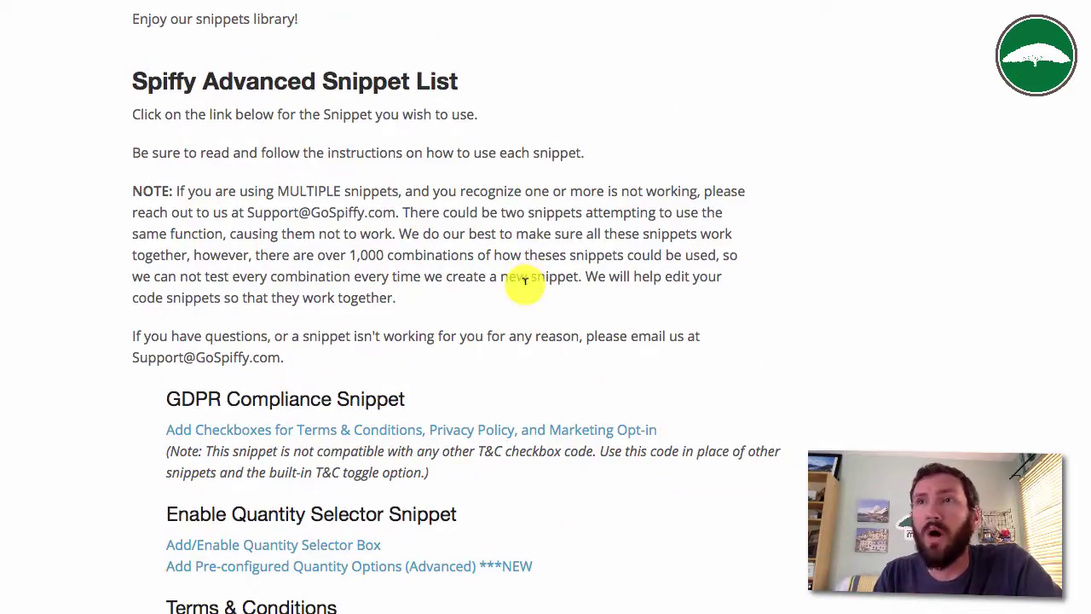
- Copy the full code of the GDPR Compliance snippet and return to the Advanced Snippet List
click(328, 436)
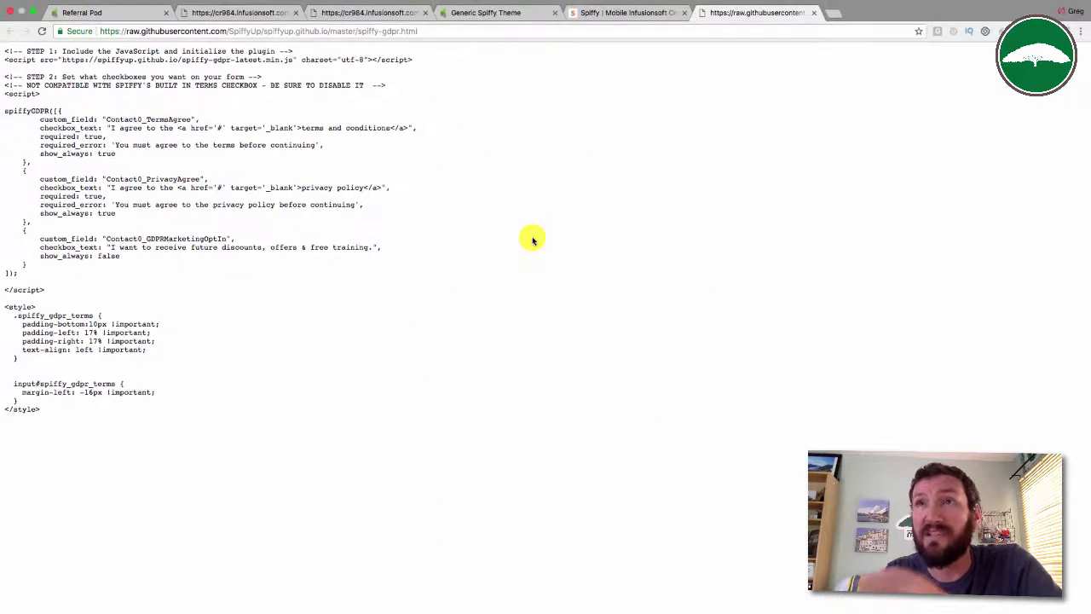
drag(88, 421, 5, 53)
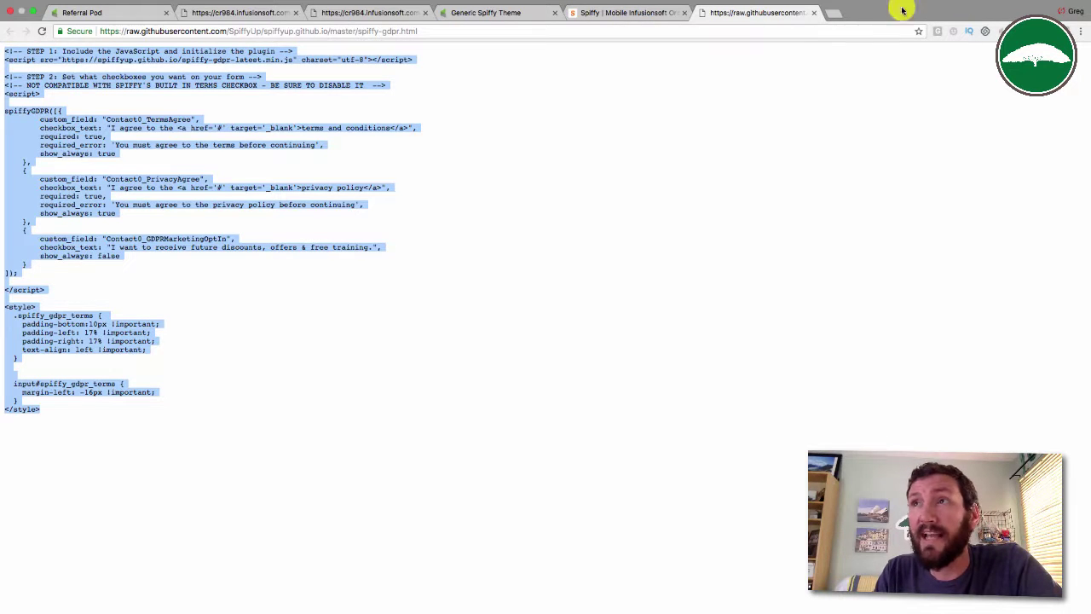
click(816, 12)
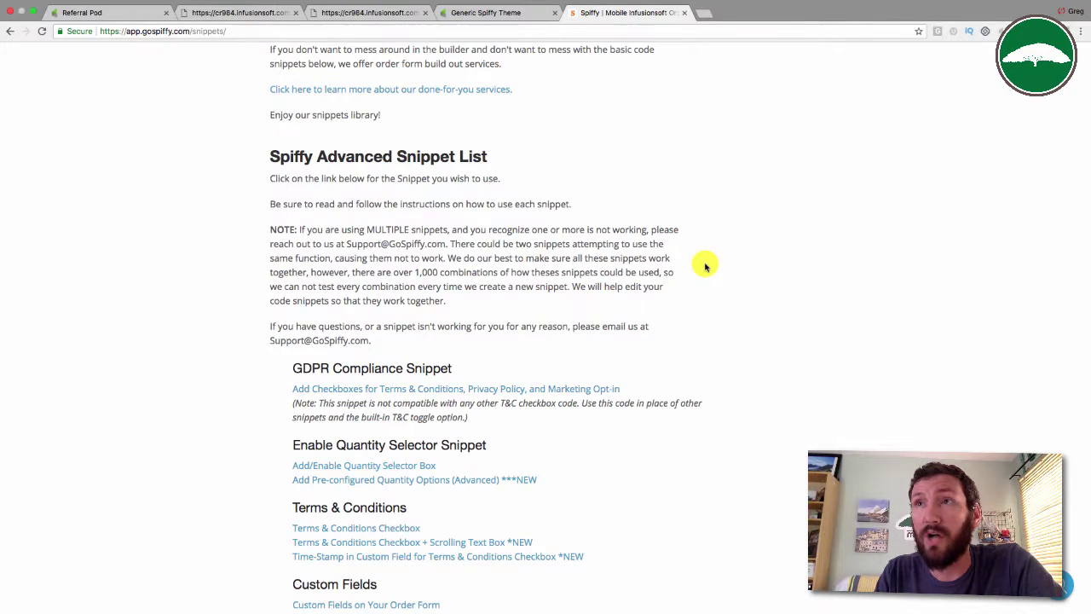
scroll(704, 255, up, 5)
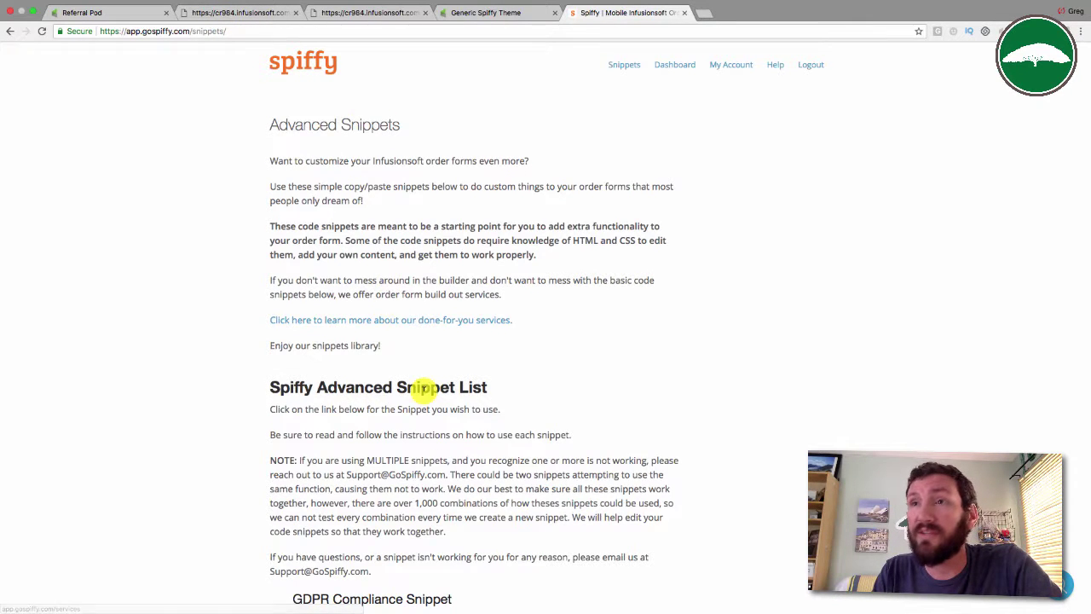
scroll(419, 387, down, 5)
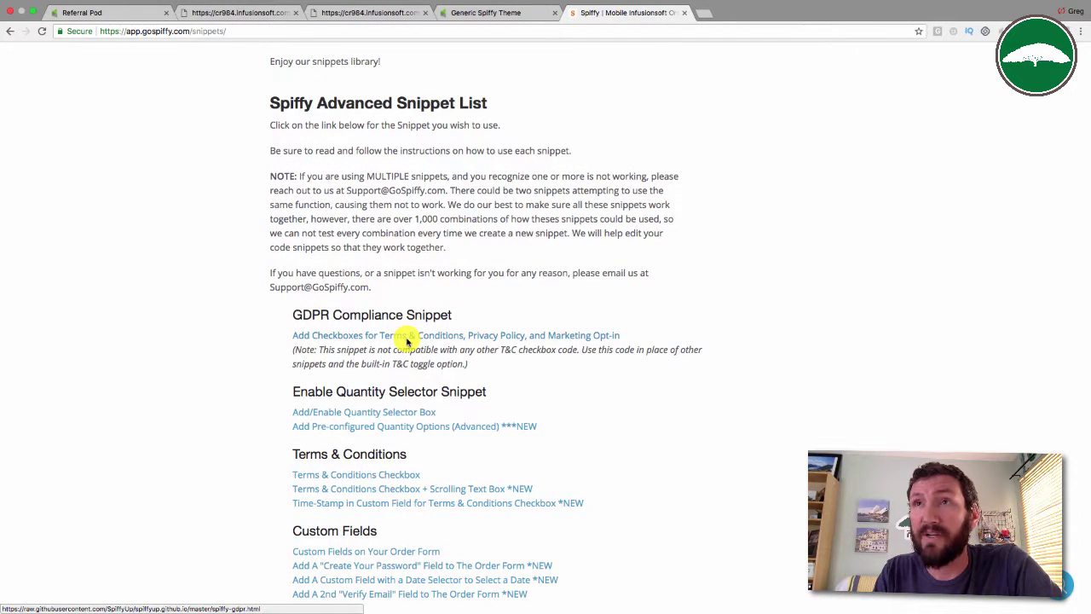
- In Infusionsoft, open the Admin settings in a new tab and examine the Contact custom fields under the GDPR header
click(141, 11)
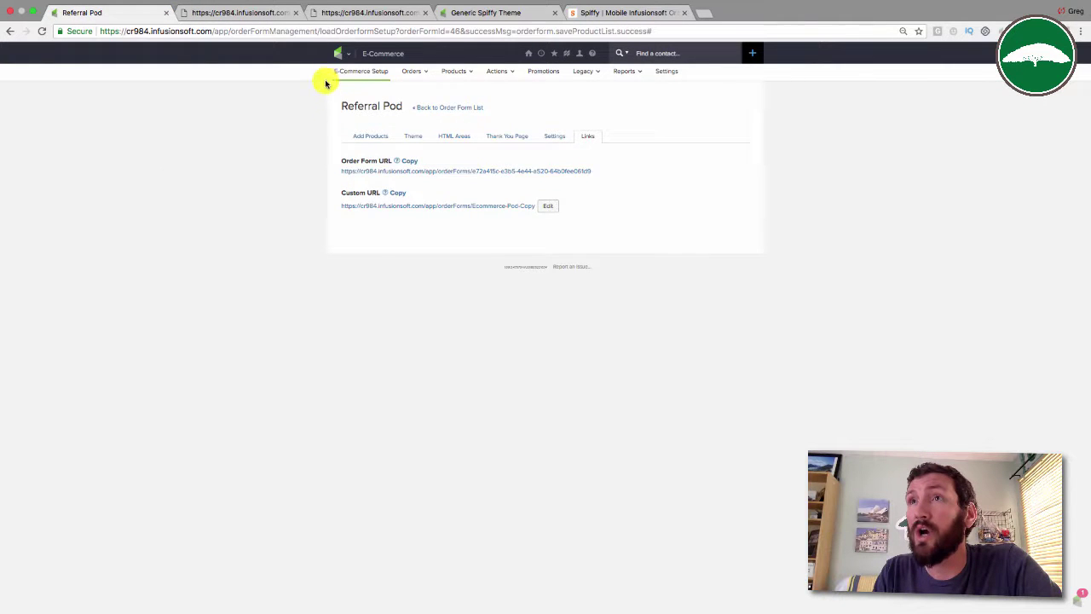
click(338, 53)
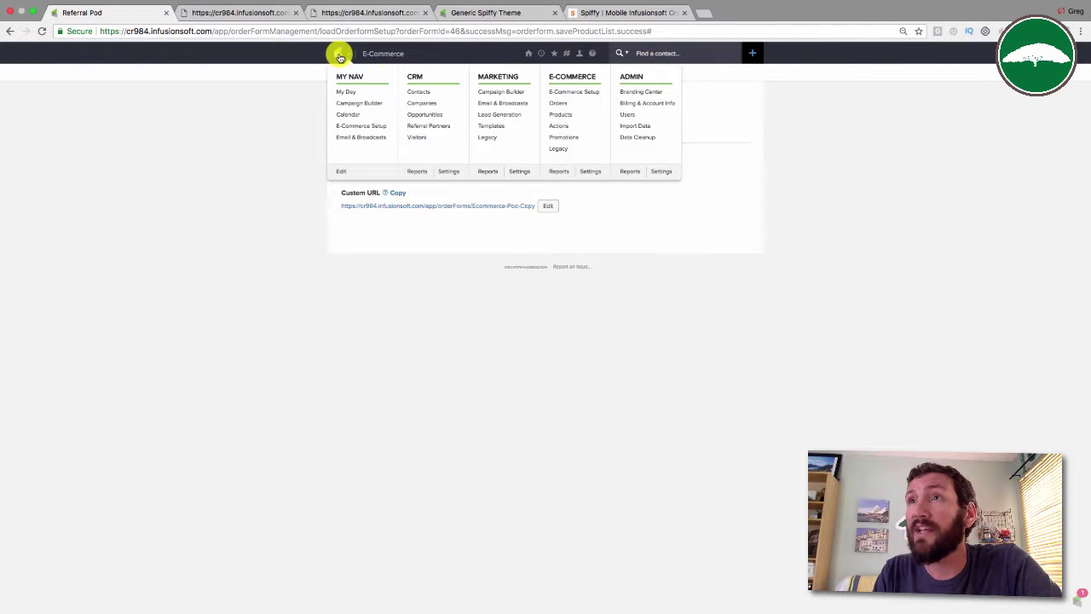
super+click(663, 173)
click(256, 12)
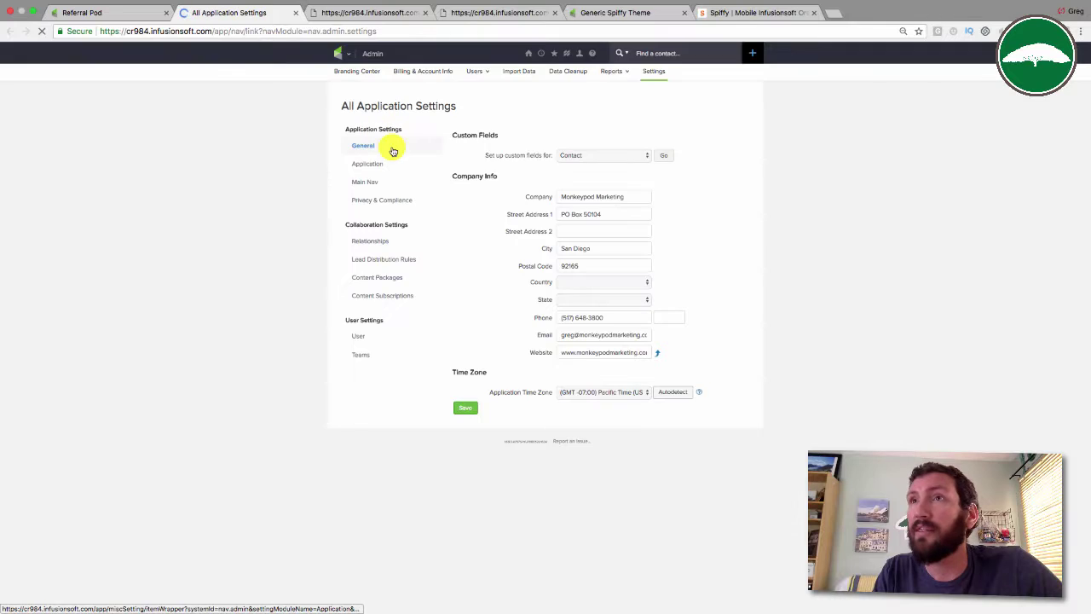
click(664, 159)
scroll(589, 241, down, 3)
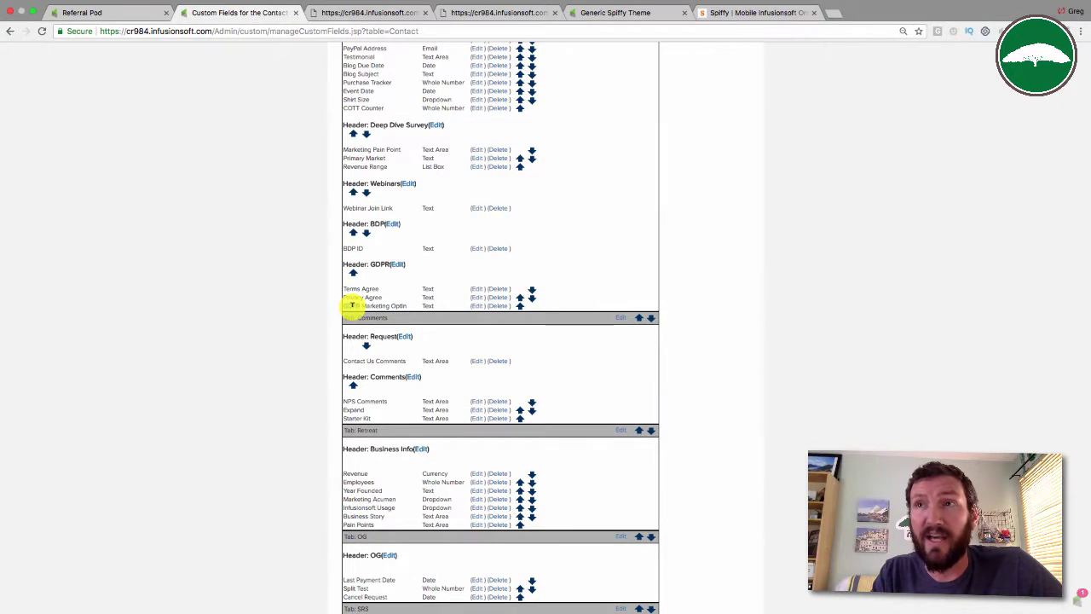
click(288, 300)
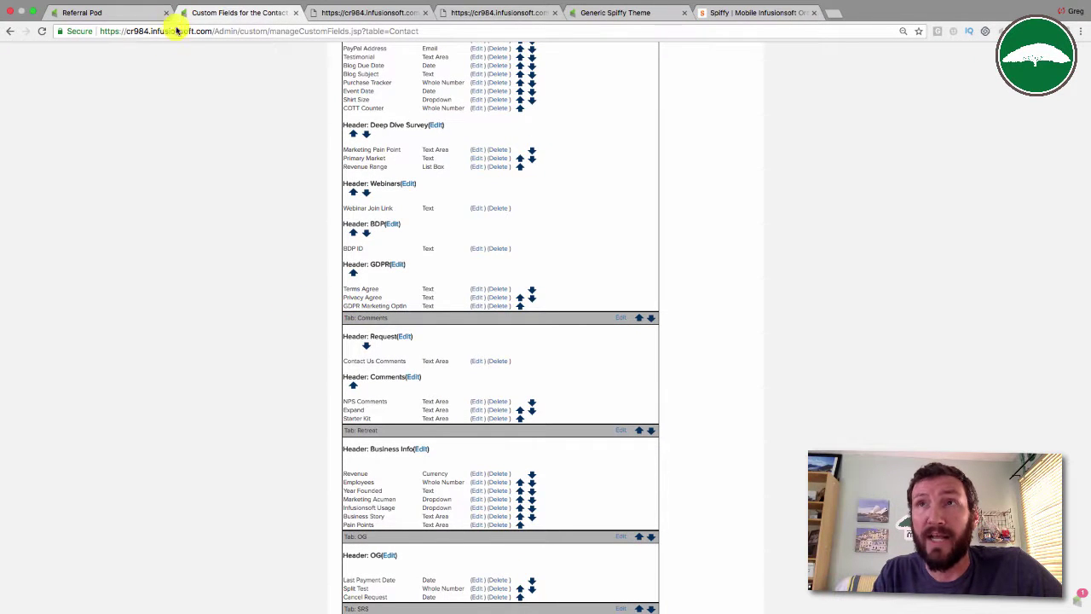
- Paste the GDPR snippet into the Custom Footer HTML area of the Referral Pod order form and review the pasted code
click(138, 15)
click(452, 139)
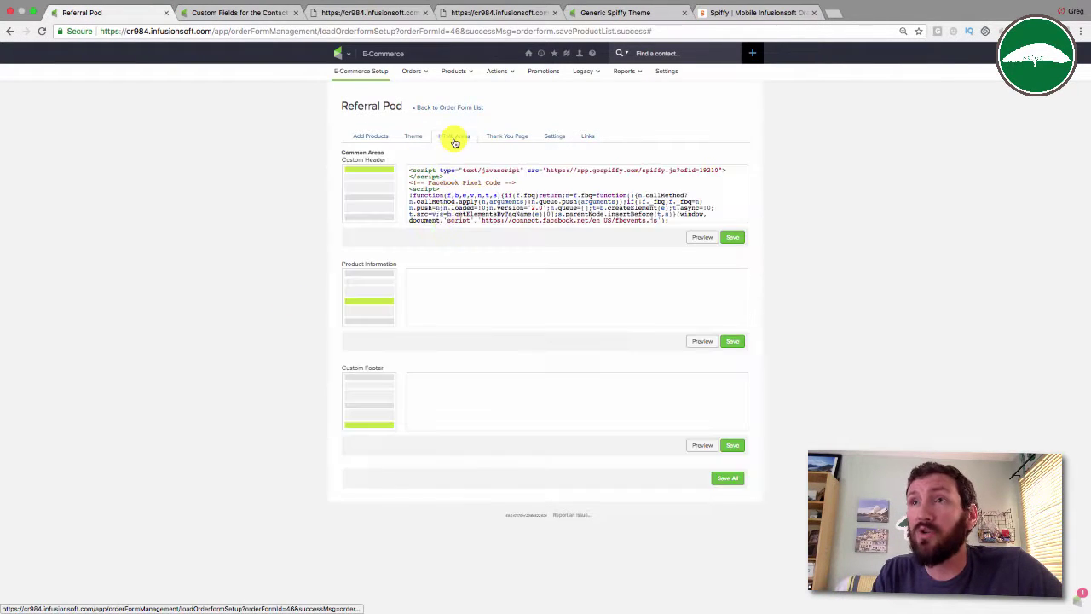
click(435, 390)
key(ctrl+v)
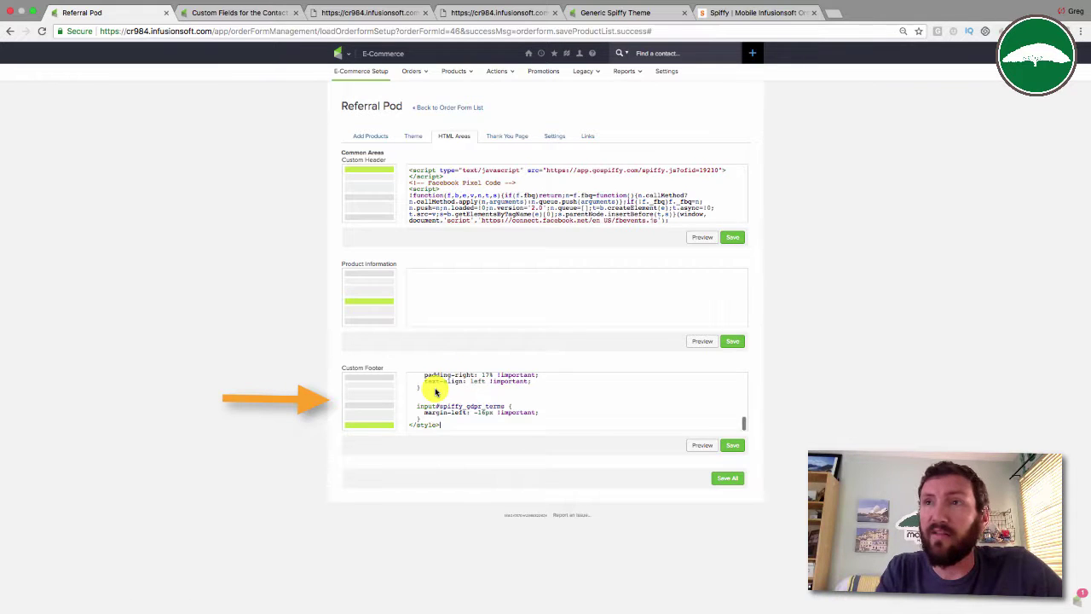
scroll(469, 402, up, 3)
scroll(477, 403, up, 15)
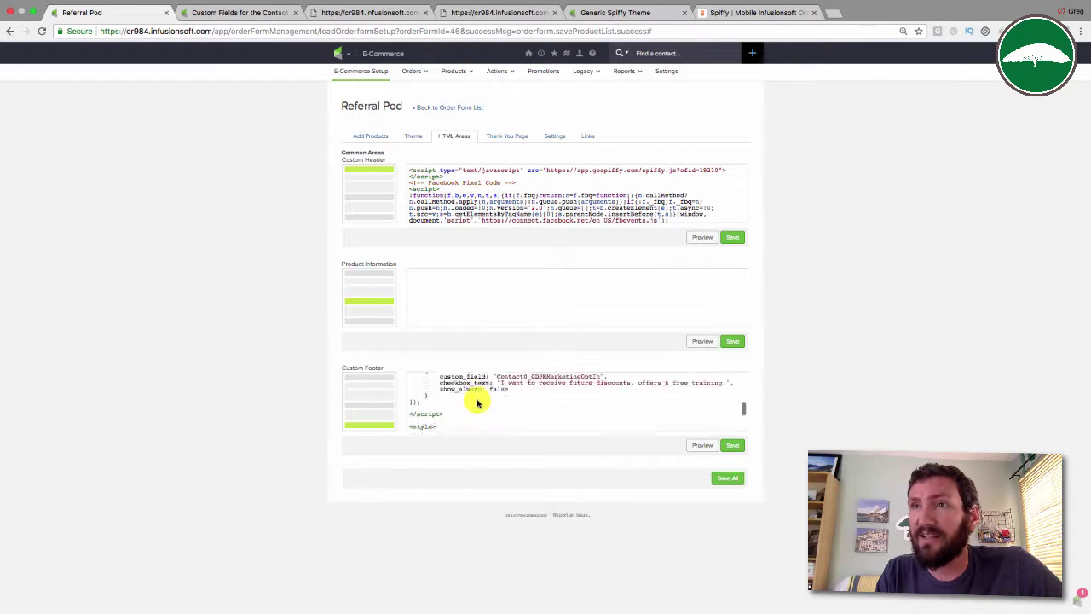
scroll(477, 398, down, 5)
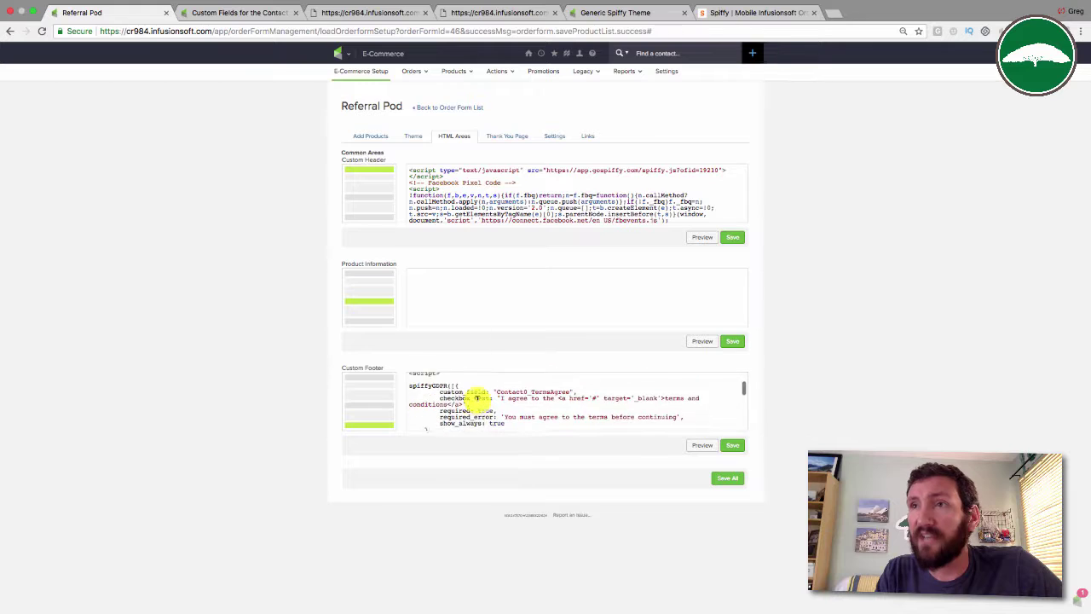
scroll(476, 400, up, 5)
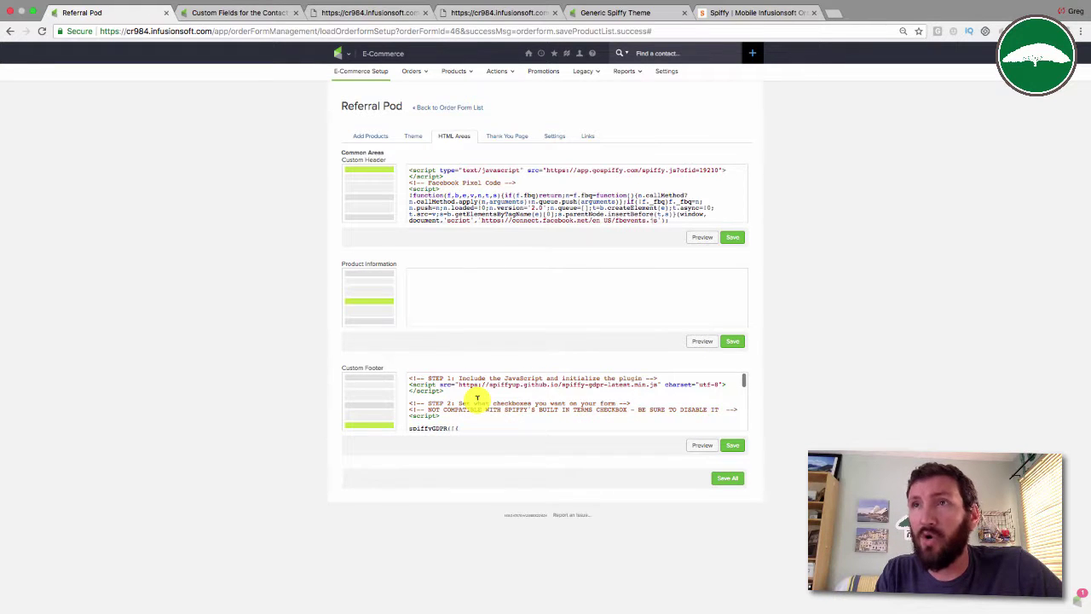
- Reopen the GDPR Compliance snippet from Spiffy's list and examine its terms, privacy policy and marketing opt-in checkbox blocks
click(735, 14)
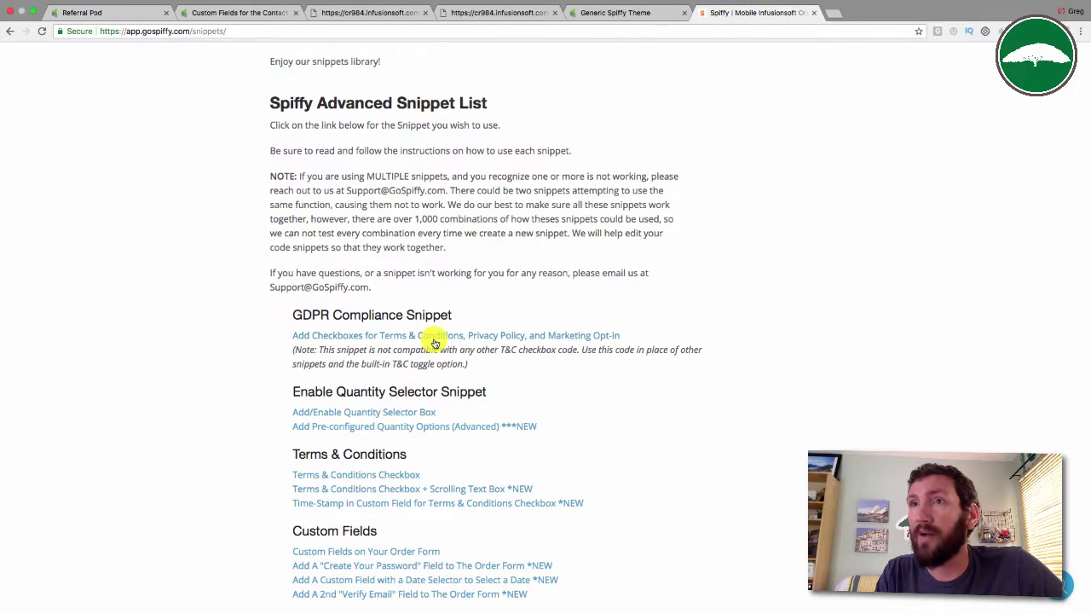
scroll(433, 339, down, 1)
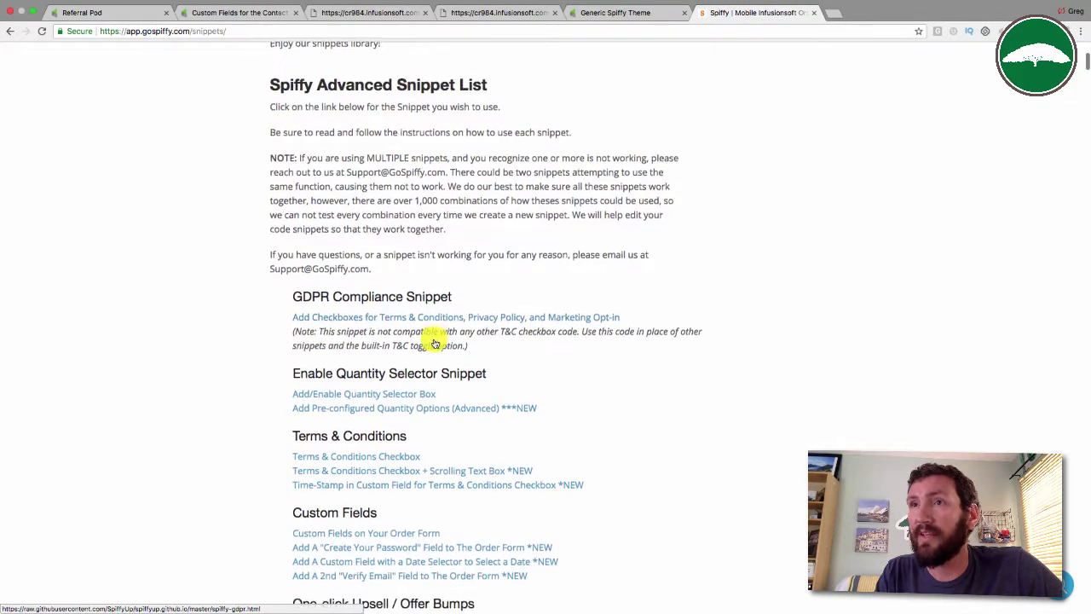
click(336, 321)
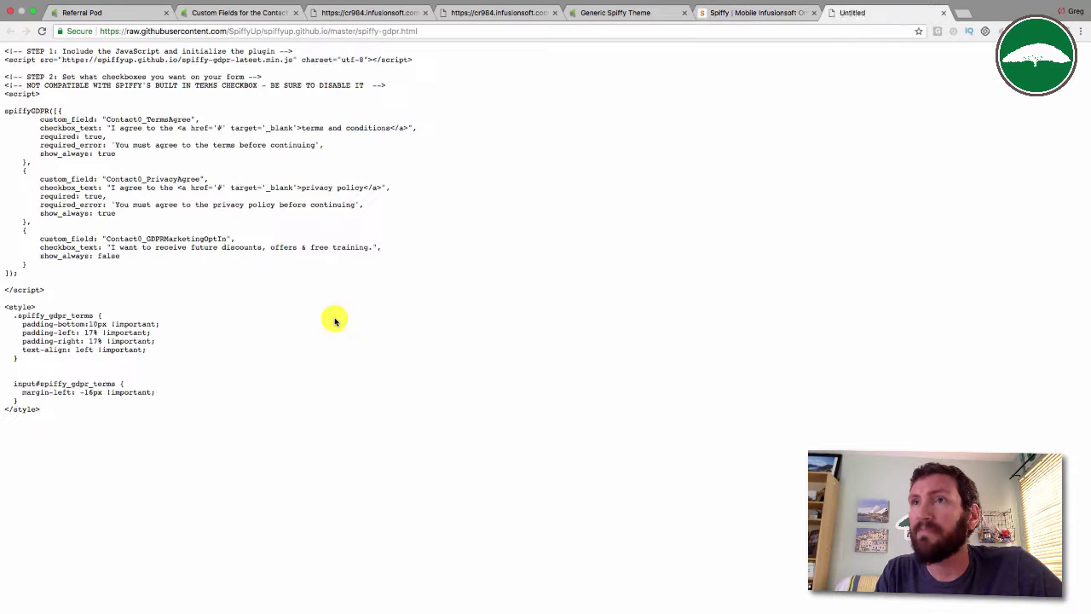
click(945, 14)
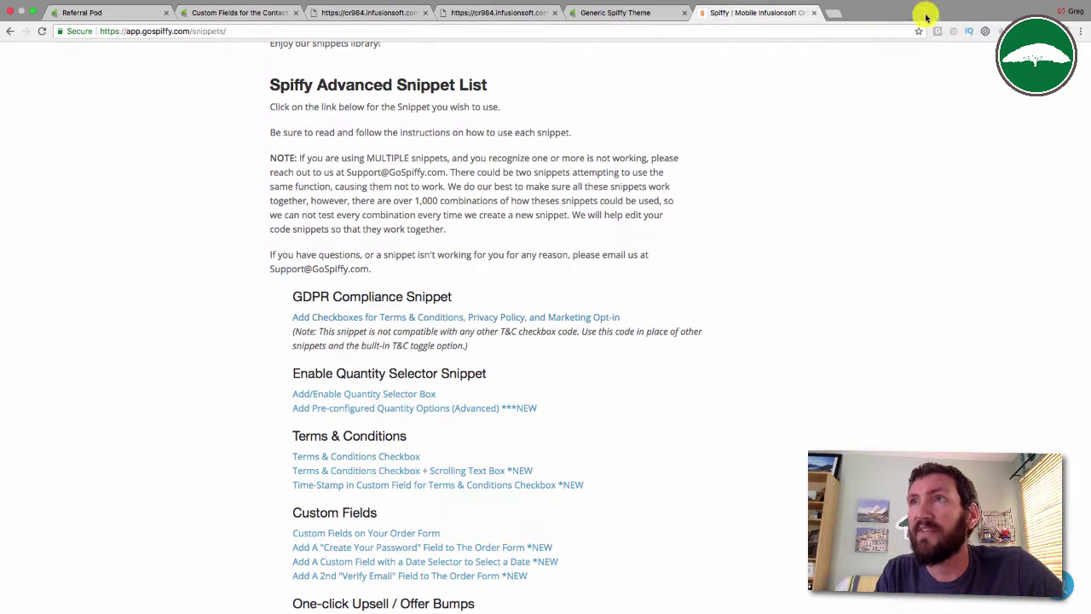
click(452, 318)
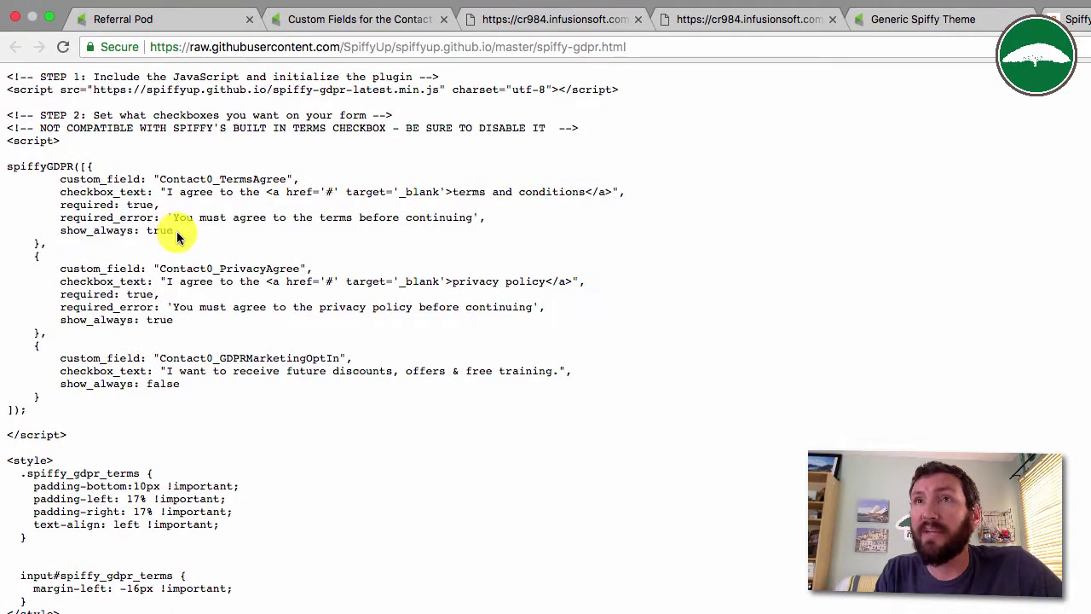
drag(177, 233, 56, 182)
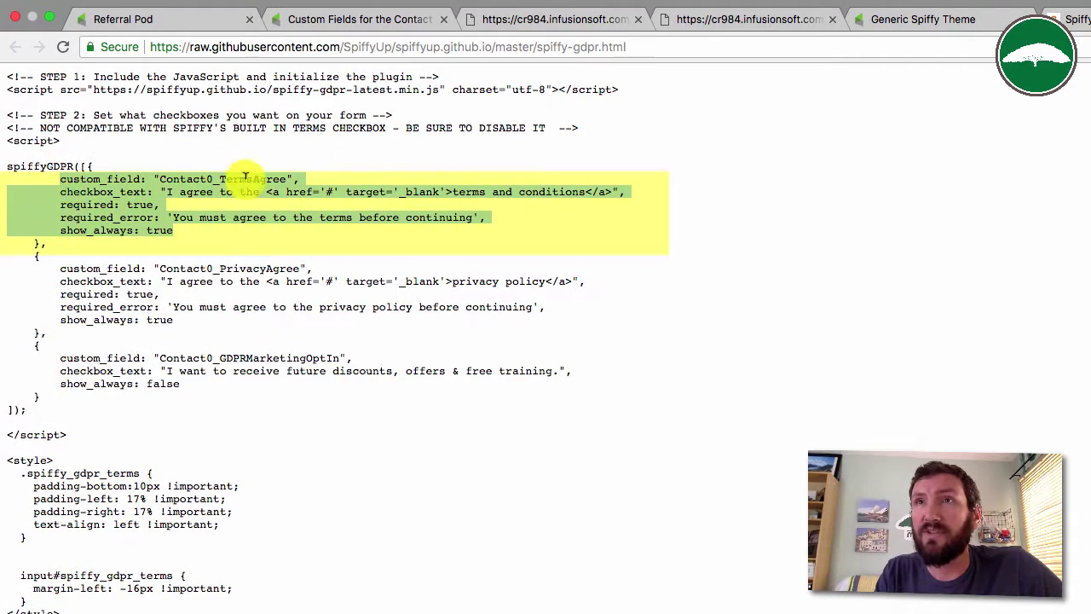
drag(175, 321, 28, 256)
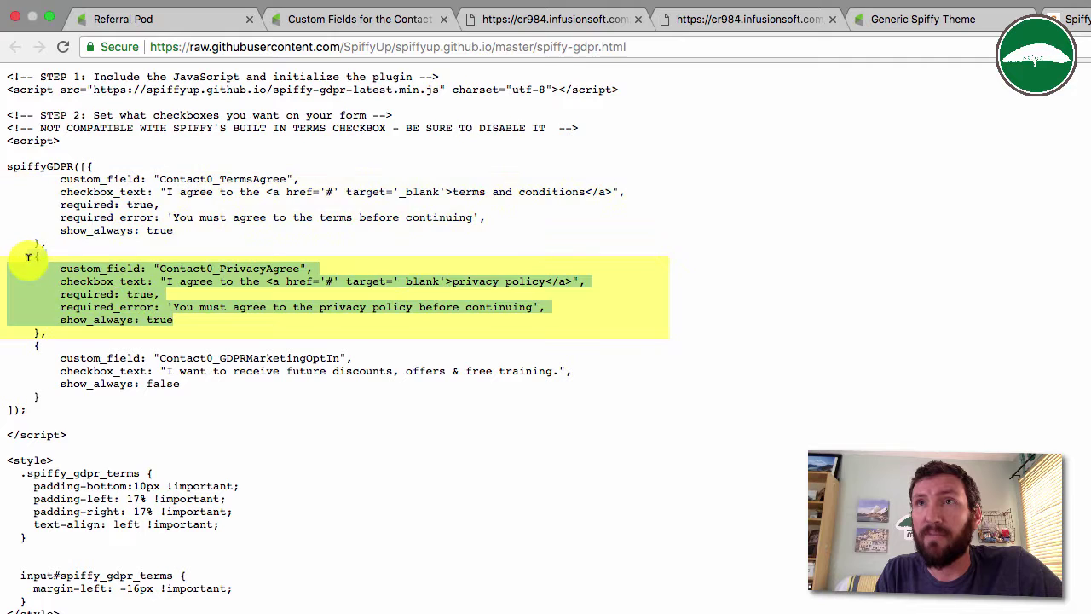
click(263, 405)
drag(234, 394, 34, 341)
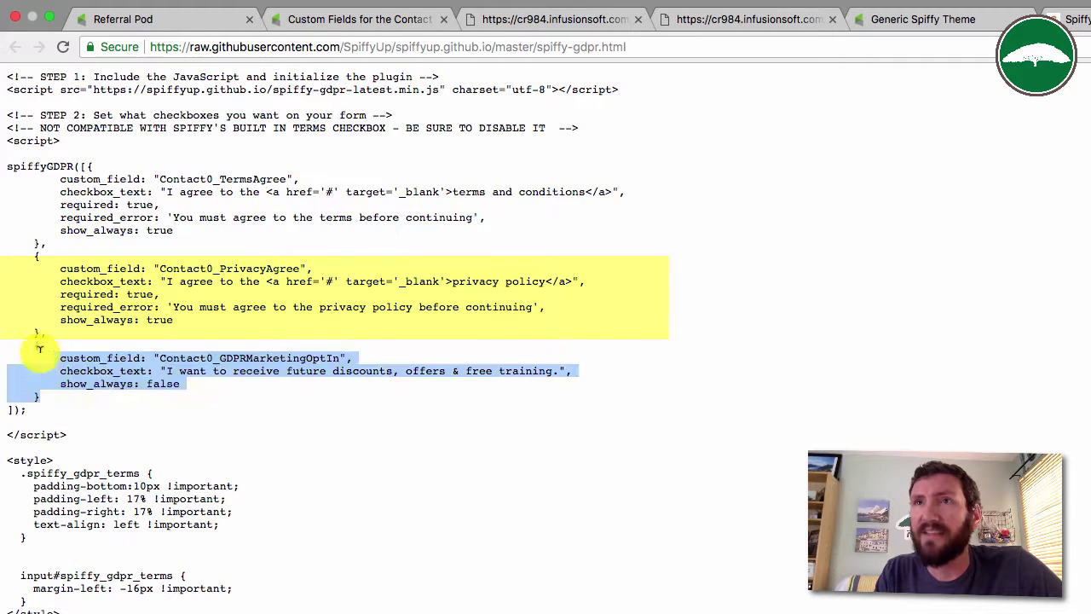
- Save the Referral Pod order form's HTML areas and check the consent checkboxes on the live order form
click(300, 399)
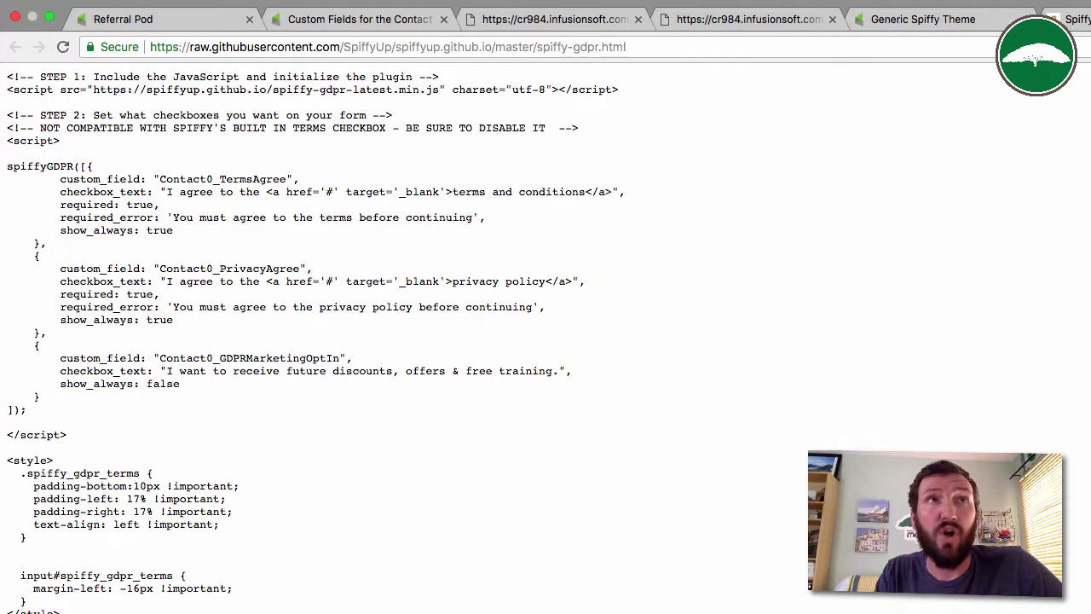
key(super+Tab)
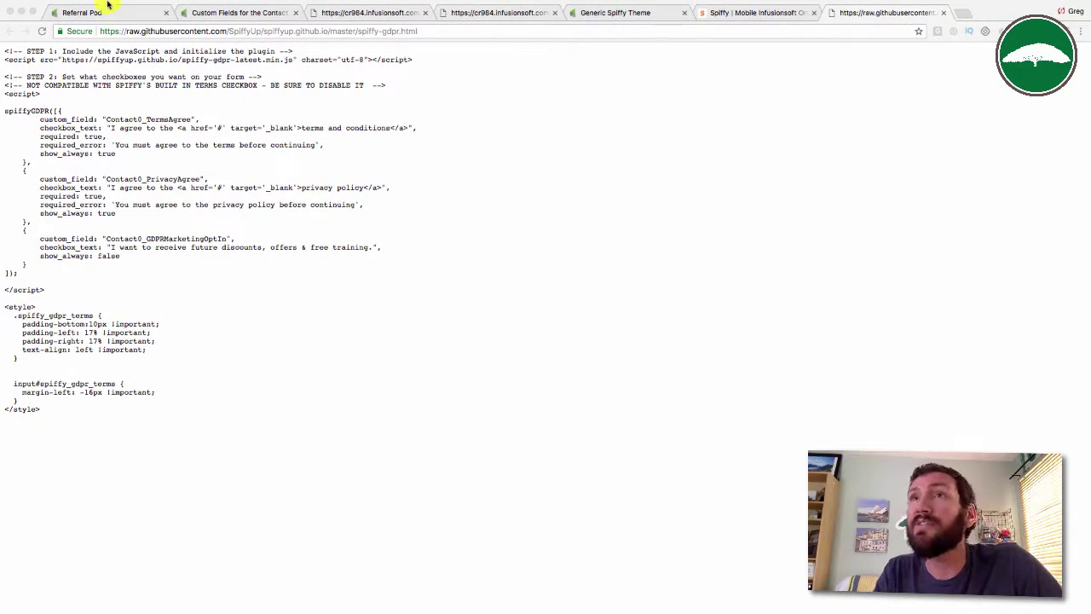
click(249, 25)
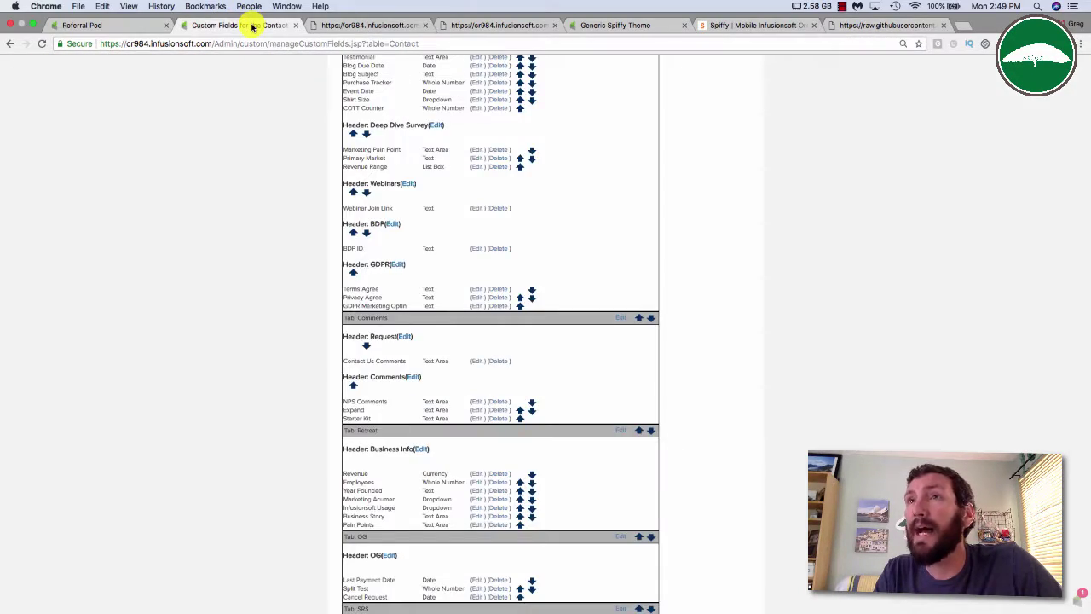
click(134, 29)
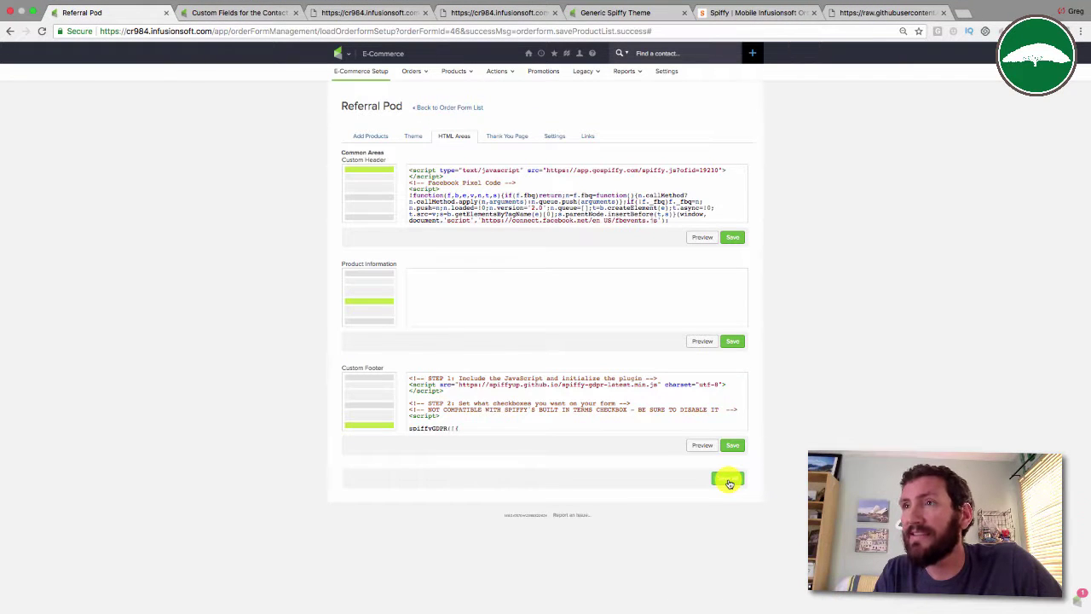
click(397, 14)
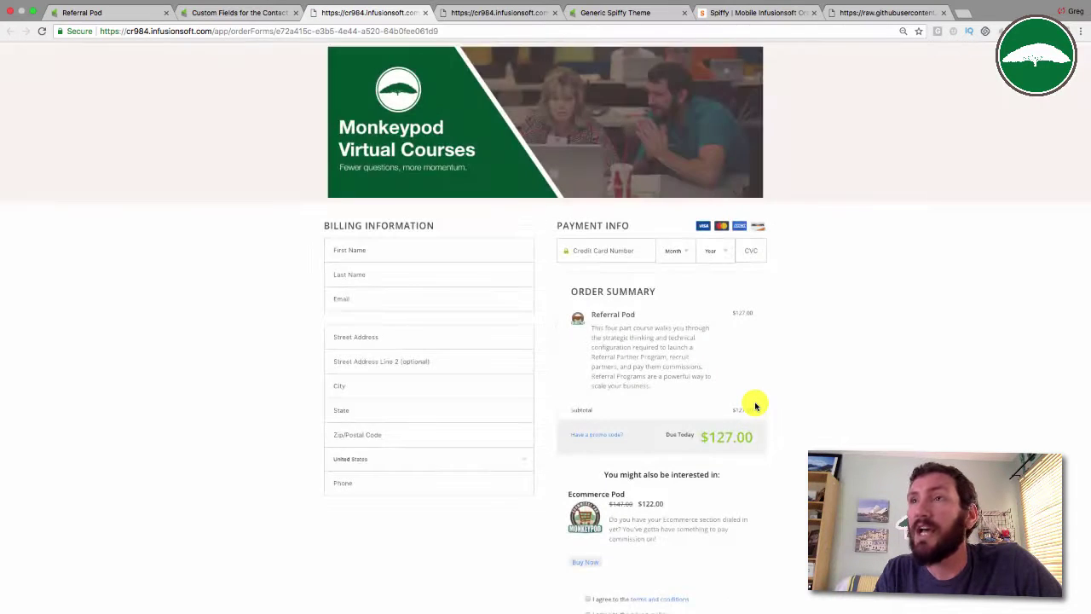
scroll(755, 406, down, 5)
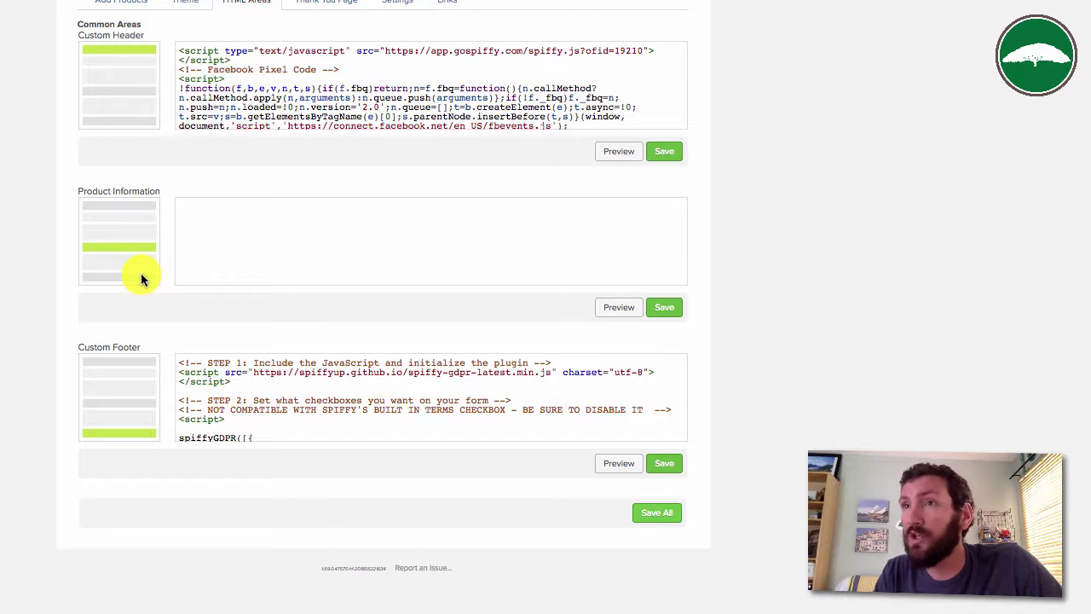
scroll(263, 390, down, 3)
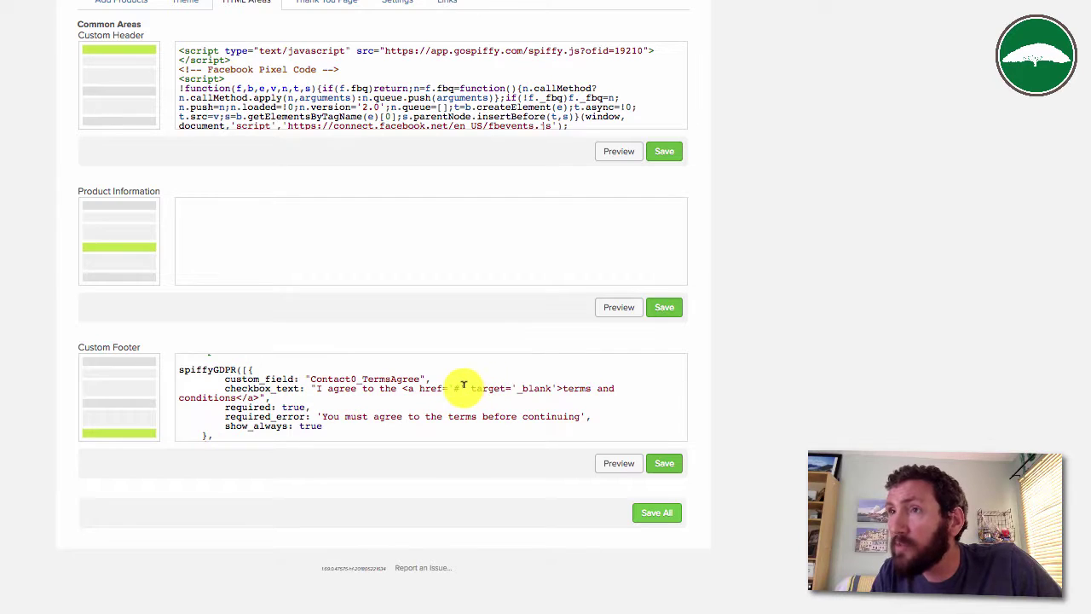
click(458, 391)
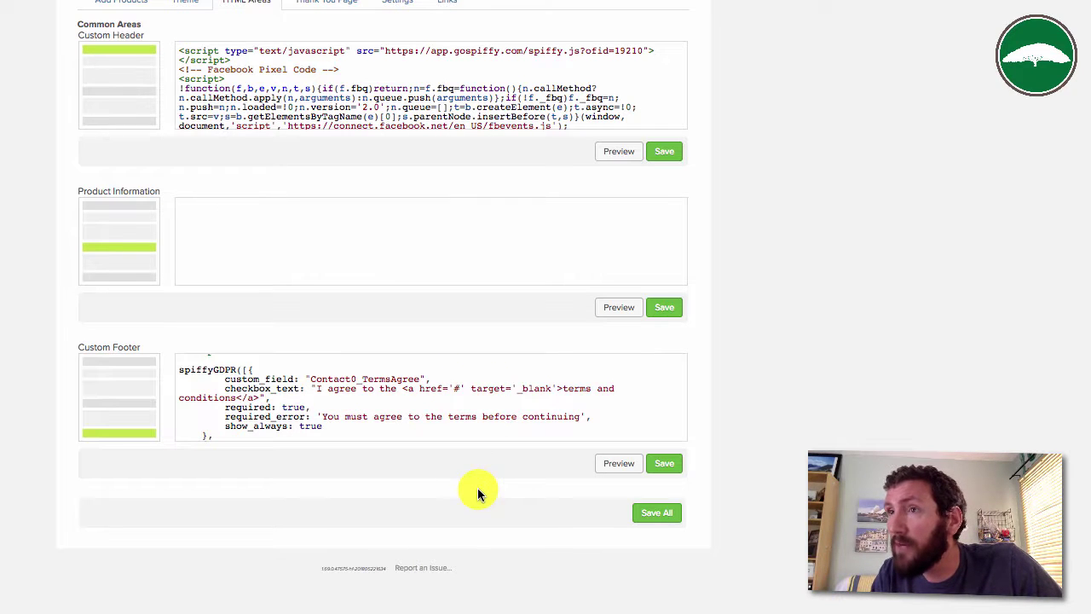
scroll(434, 401, down, 4)
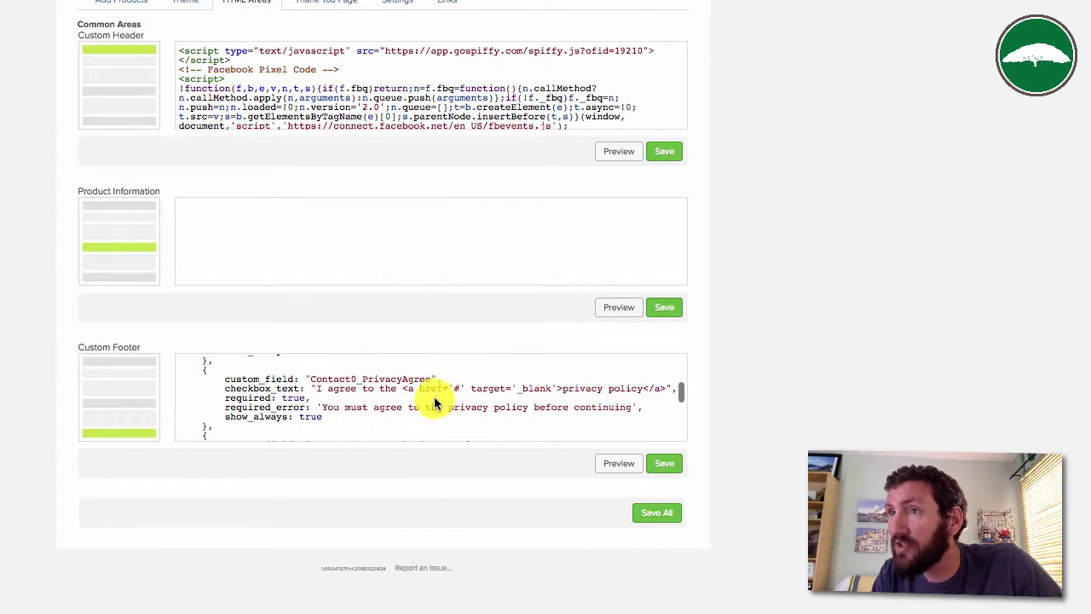
click(453, 387)
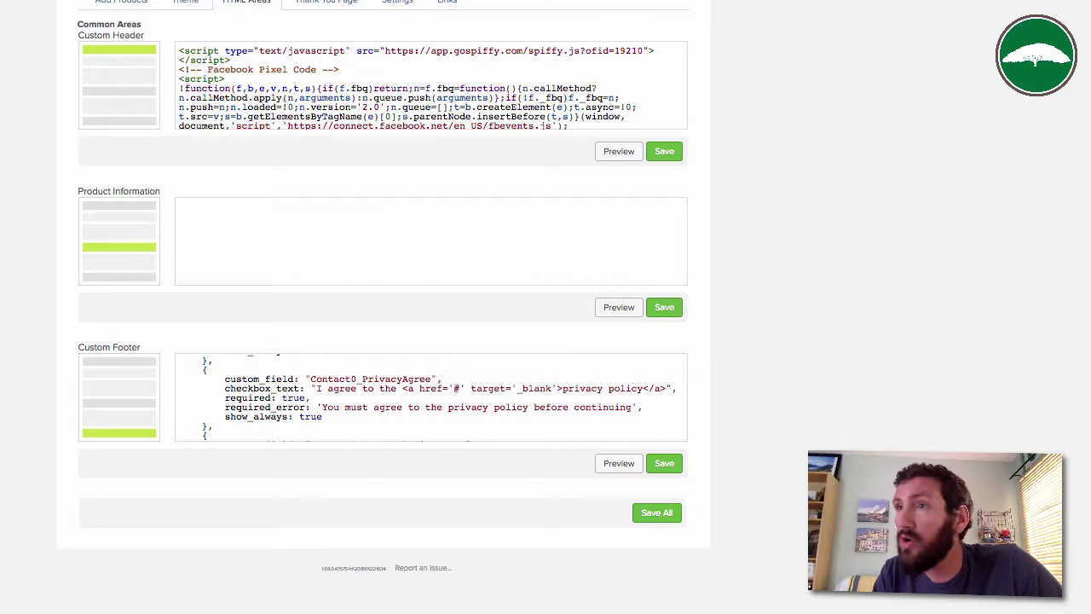
text(https://www.monkeypodmarketing.com/privacy-policy/)
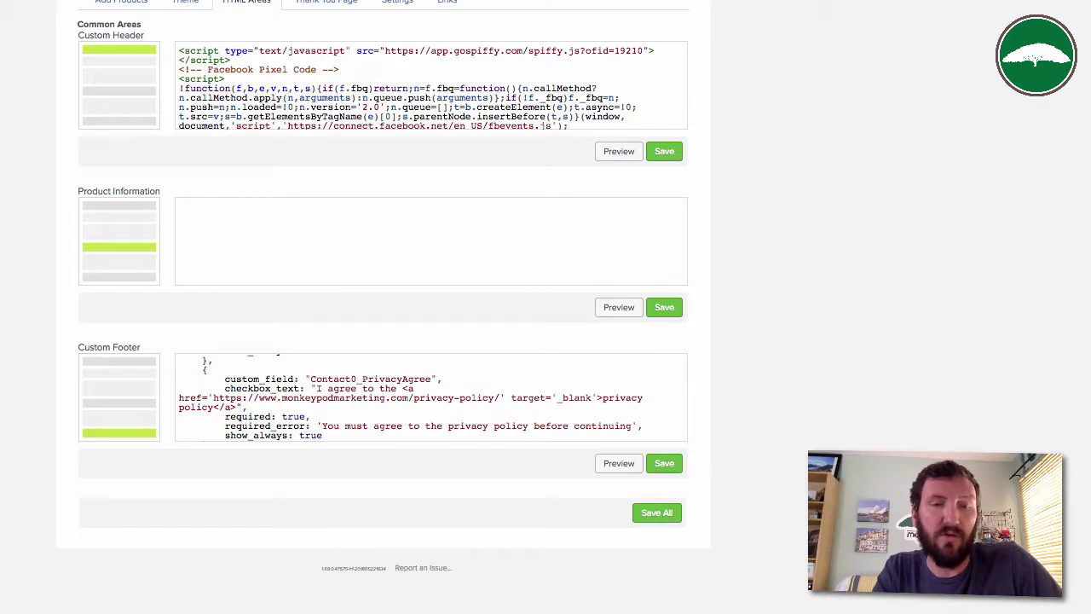
scroll(341, 388, up, 3)
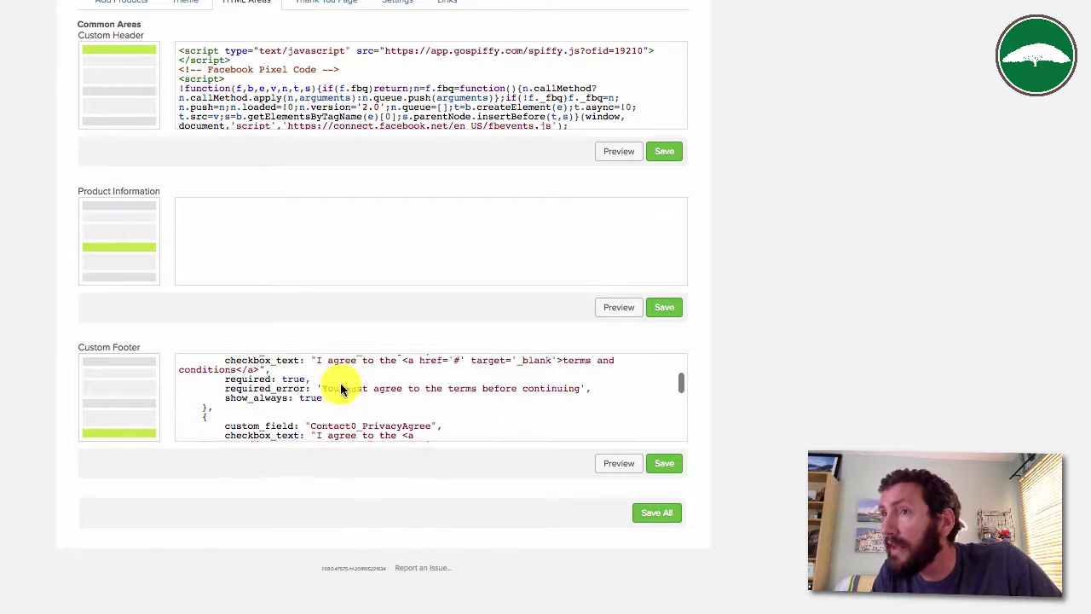
scroll(341, 388, up, 1)
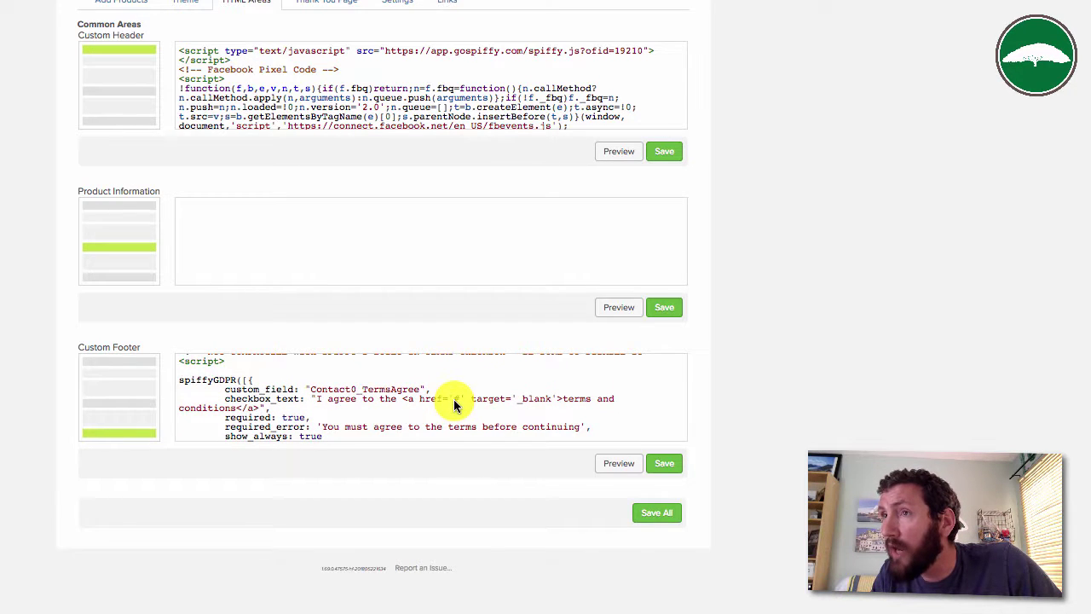
text(https://www.monkeypodmarketing.com/legal/)
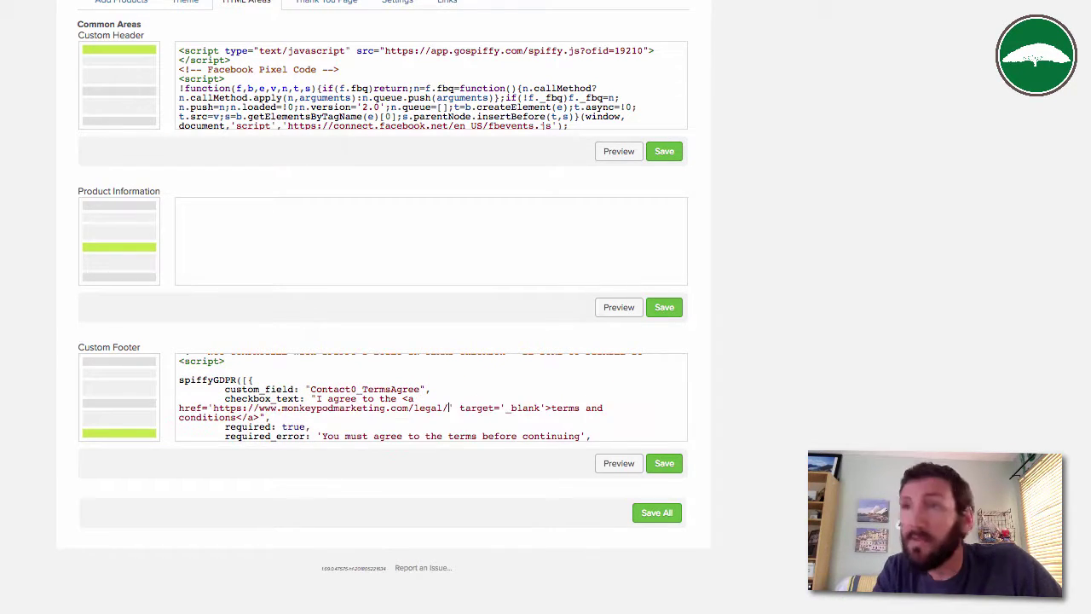
scroll(664, 464, up, 1)
click(662, 549)
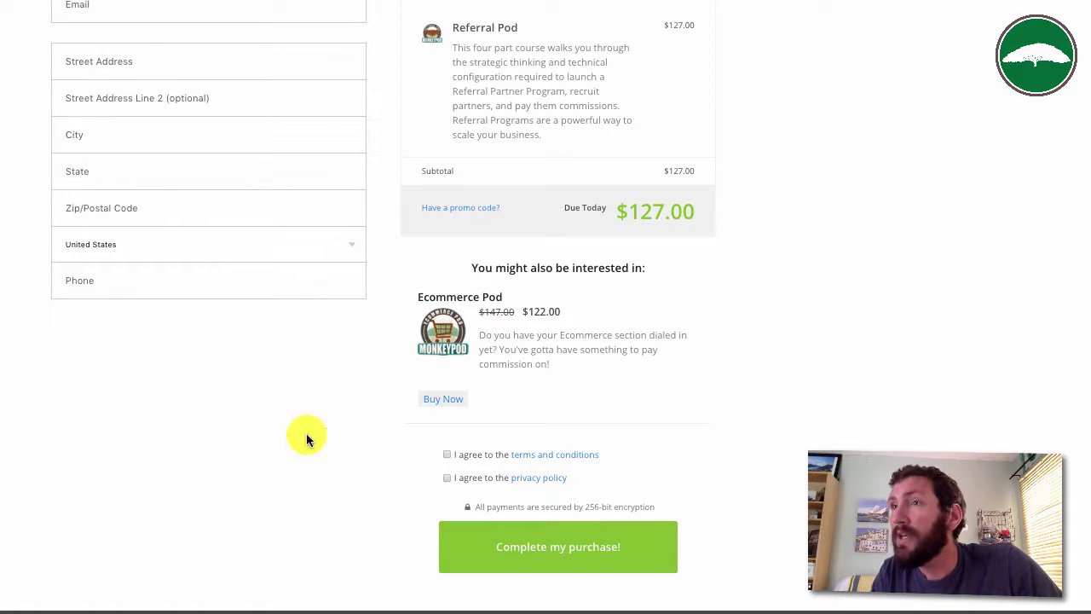
- Reload the live order form and test the terms and conditions and privacy policy links, closing each opened page
key(F5)
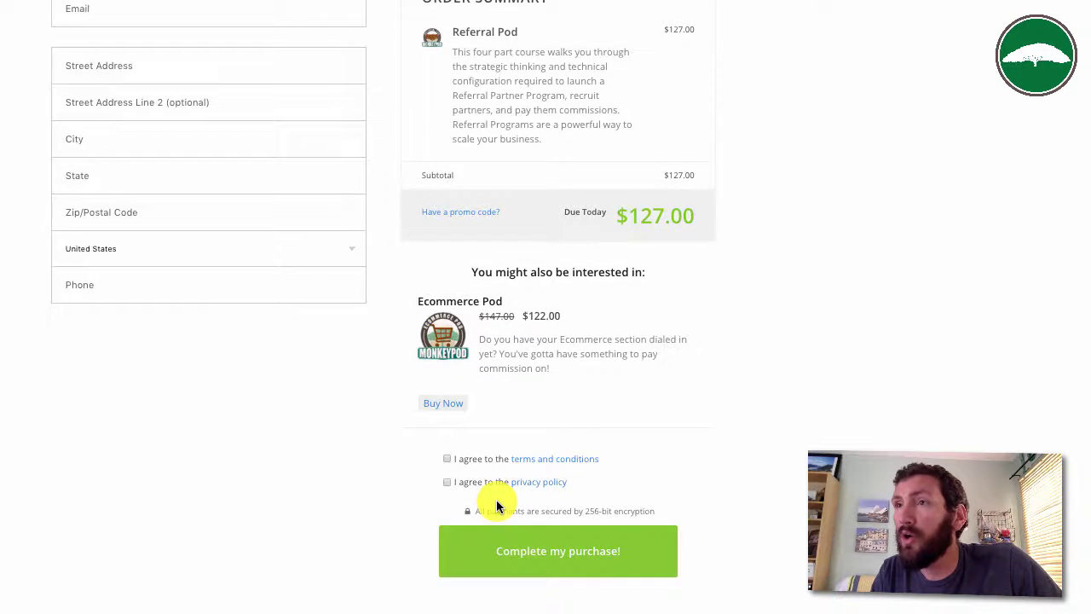
click(646, 445)
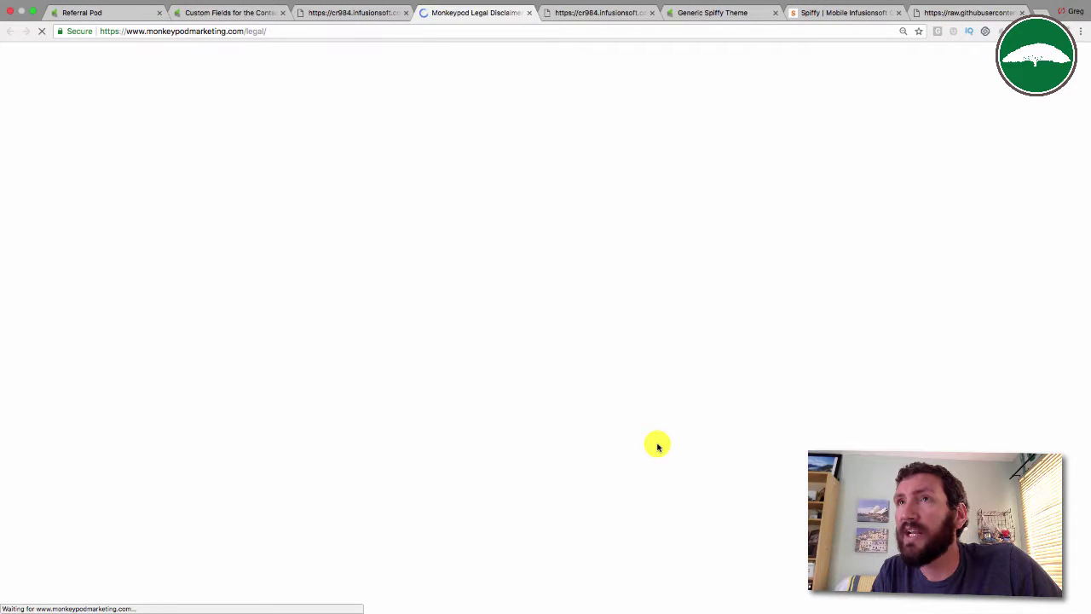
click(527, 13)
click(651, 460)
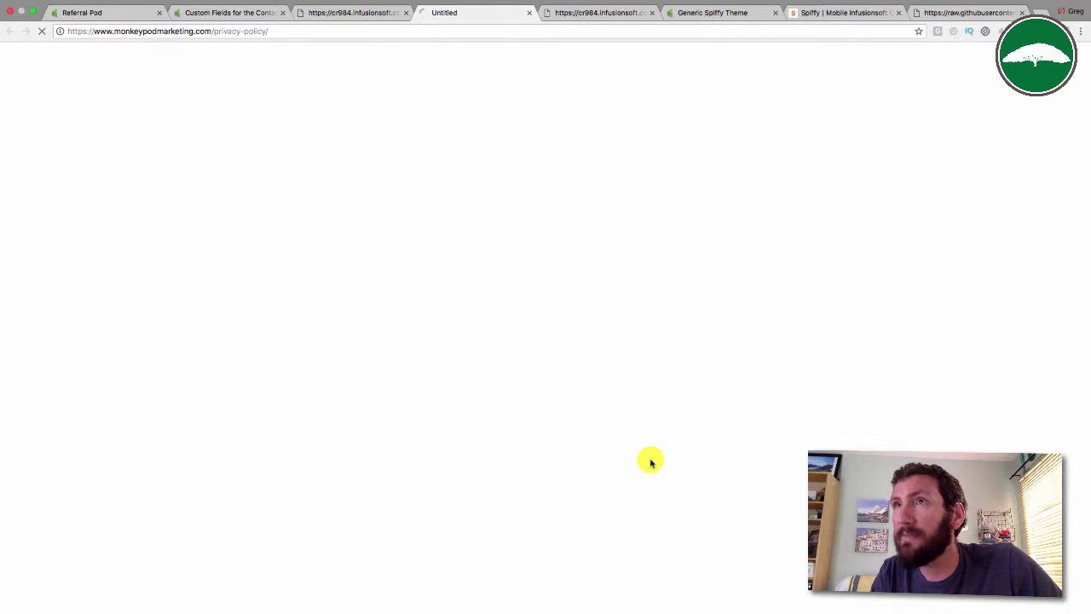
click(530, 13)
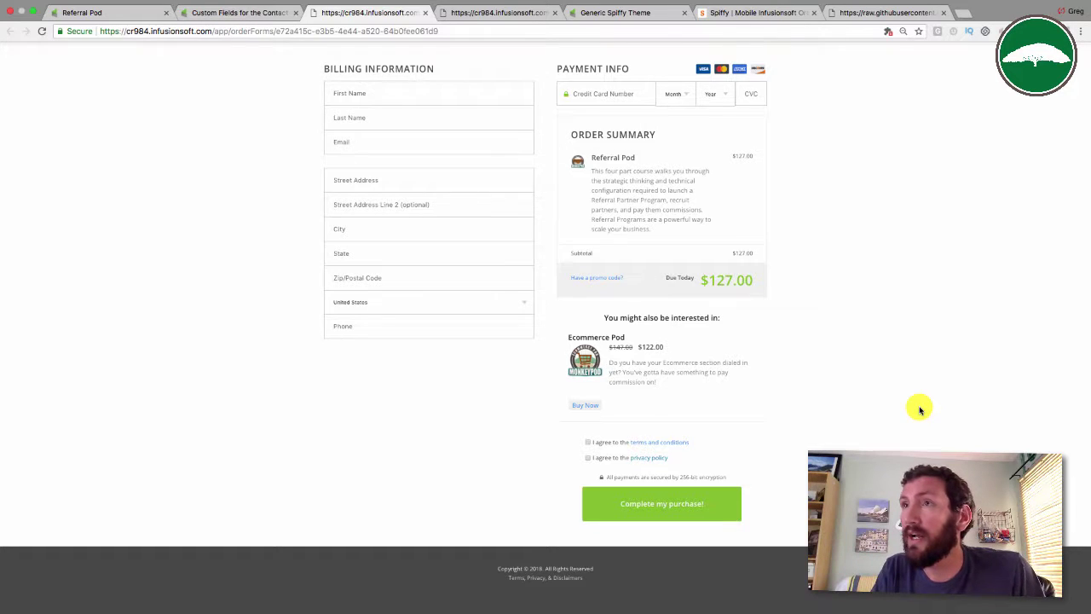
scroll(919, 410, up, 3)
scroll(694, 260, down, 3)
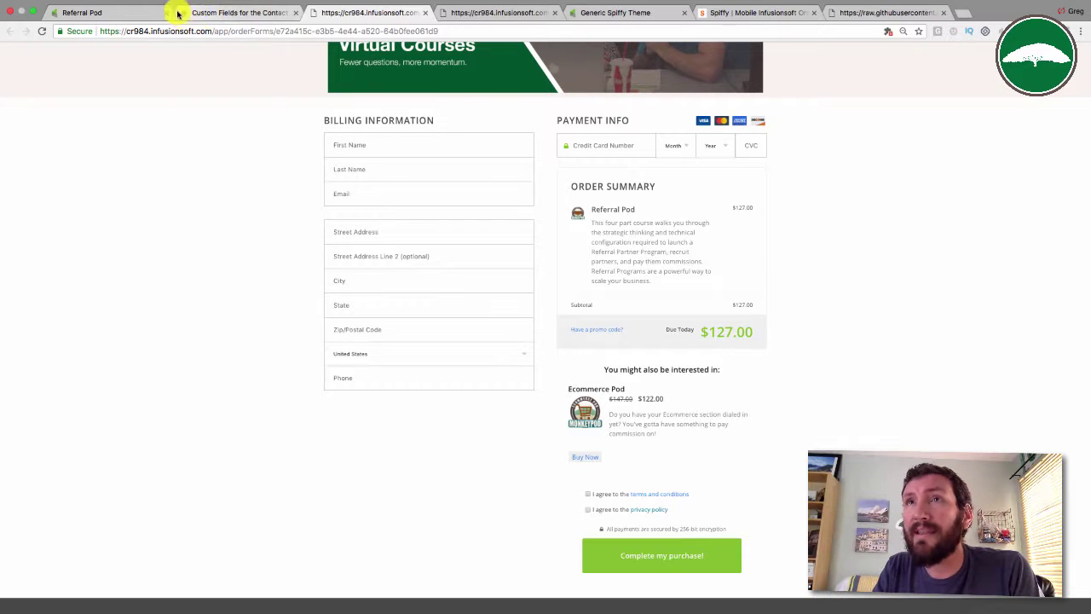
- Review the marketing opt-in block in the Custom Footer, and test it by selecting United Kingdom as the live form's country
click(209, 12)
click(136, 12)
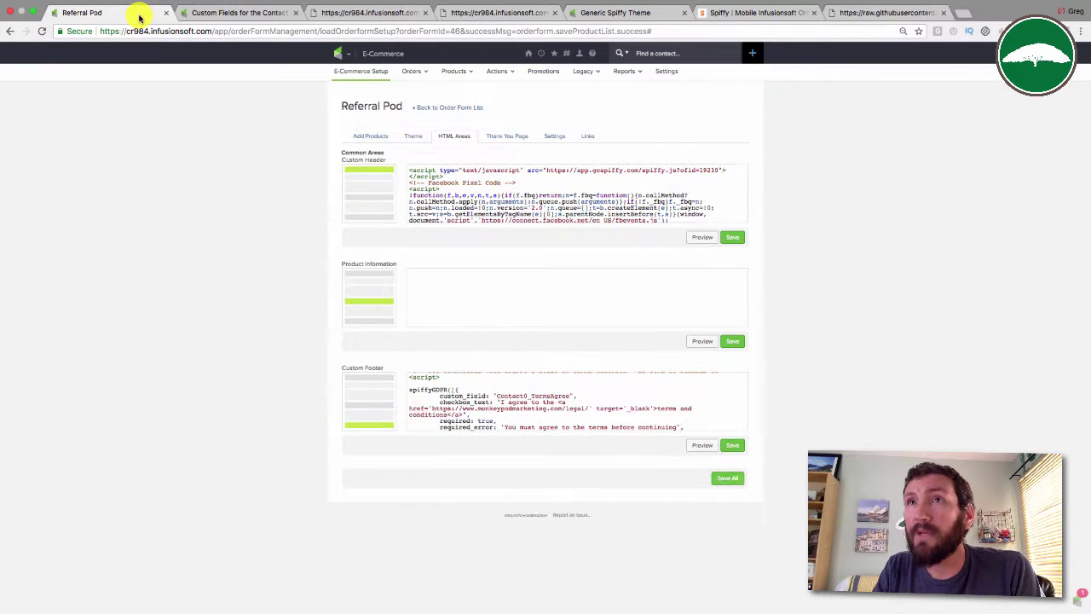
scroll(474, 389, down, 4)
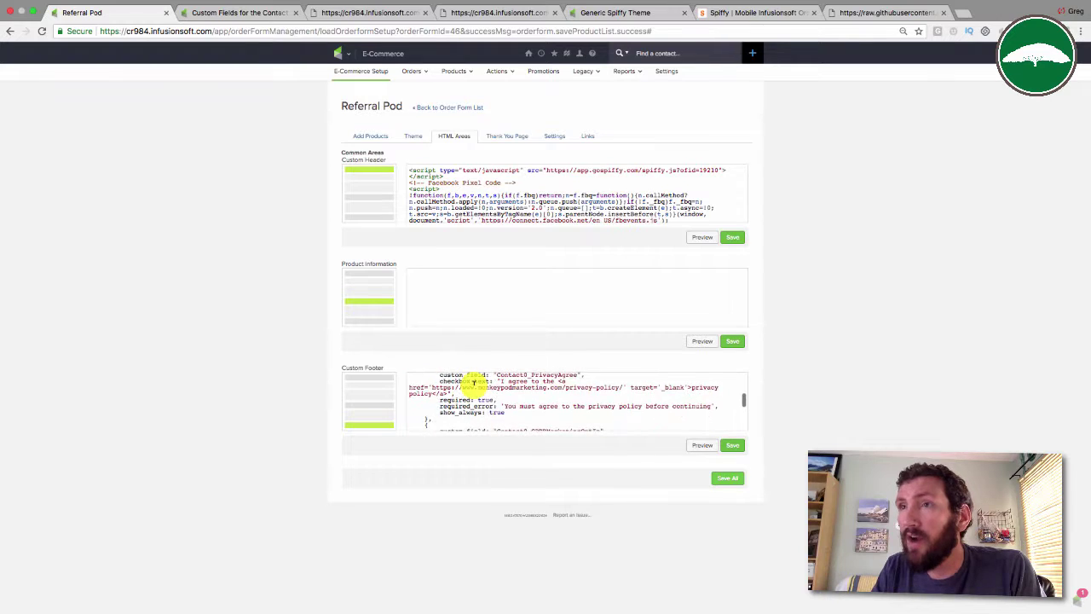
scroll(474, 383, down, 2)
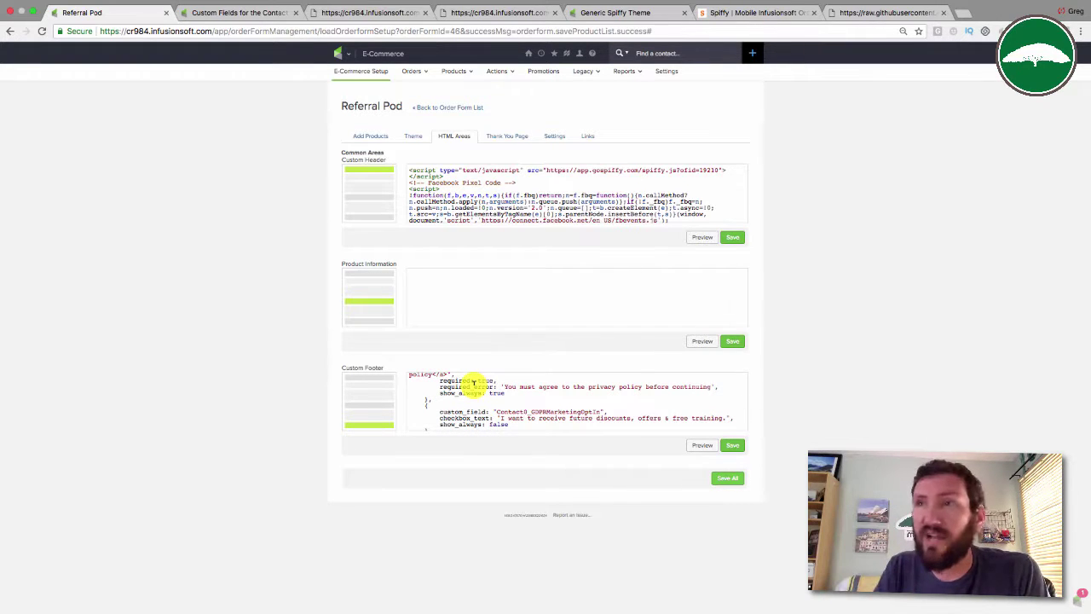
click(369, 13)
scroll(531, 463, down, 1)
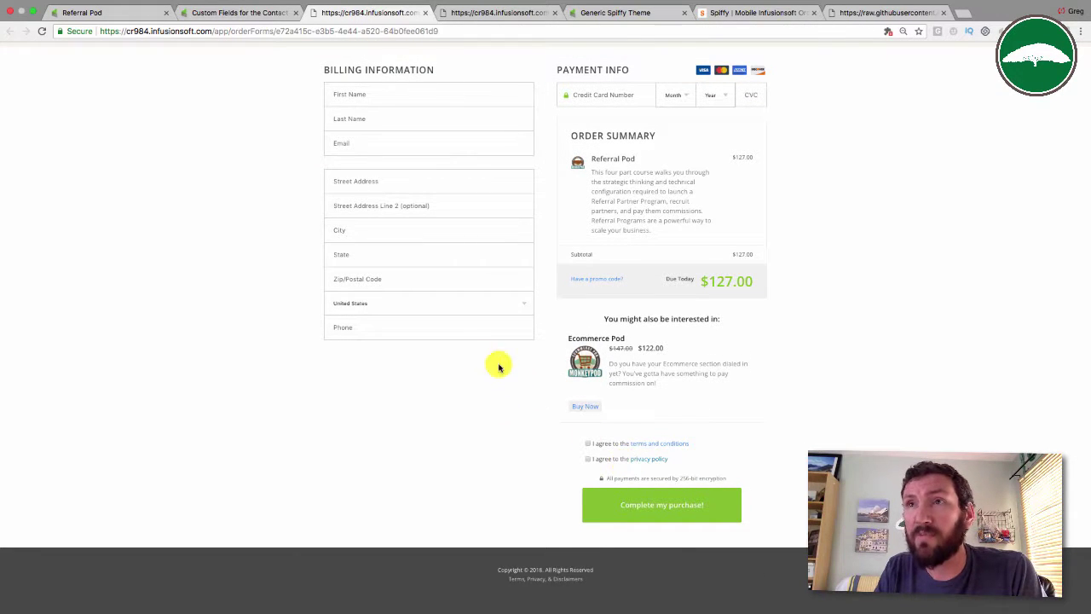
click(409, 307)
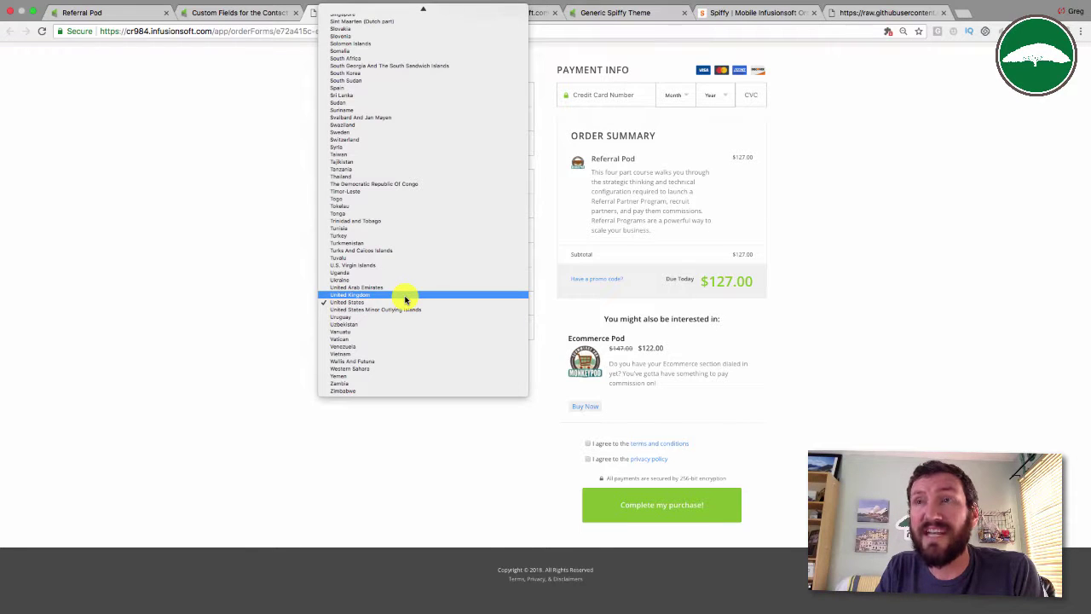
click(404, 295)
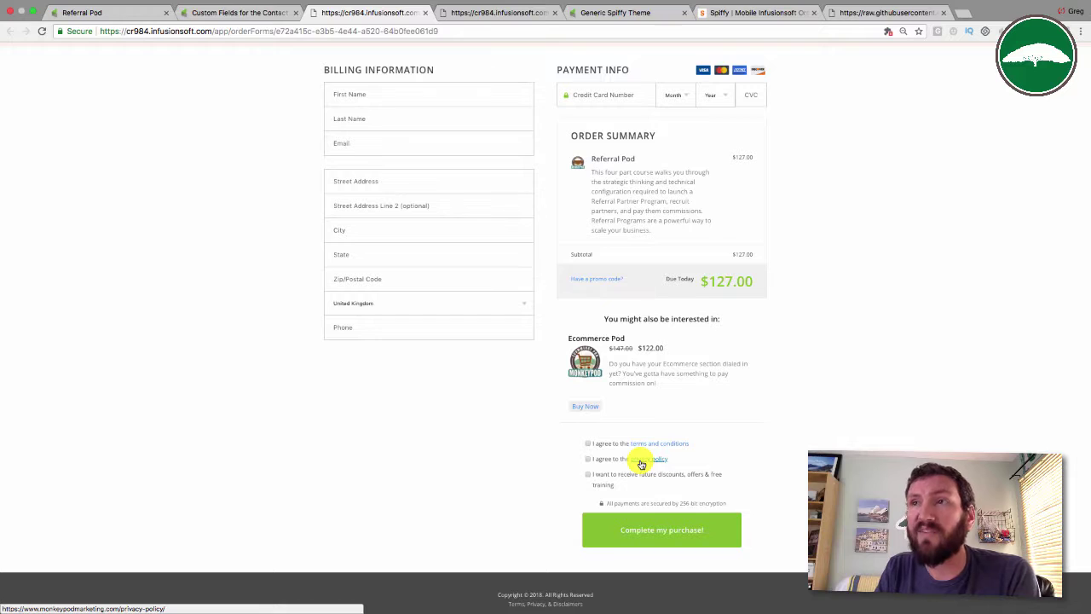
- Set show_always to false for the privacy policy checkbox in the Custom Footer code
click(243, 13)
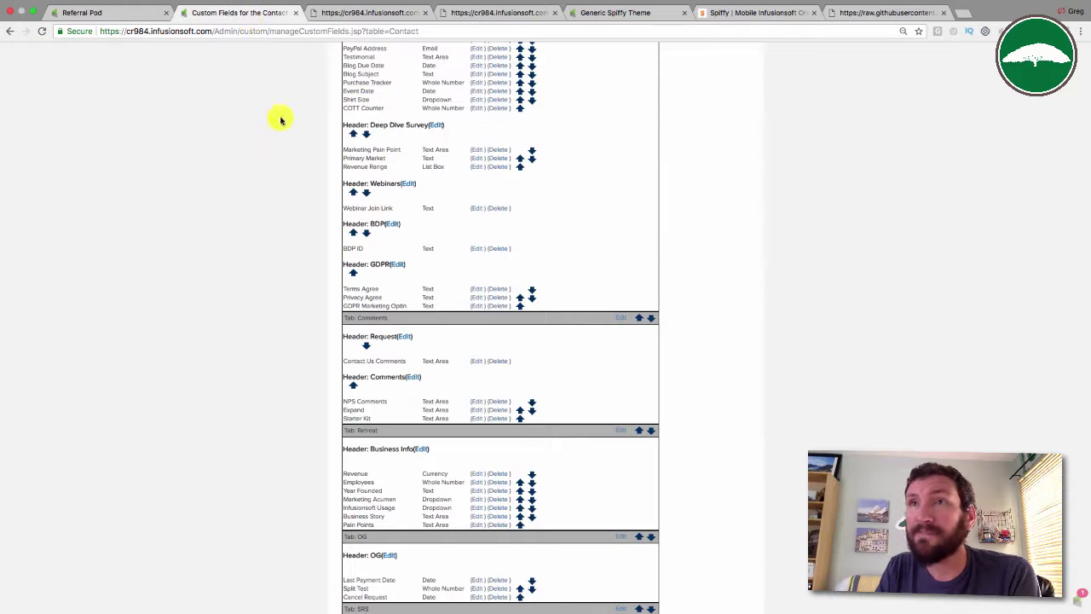
click(122, 13)
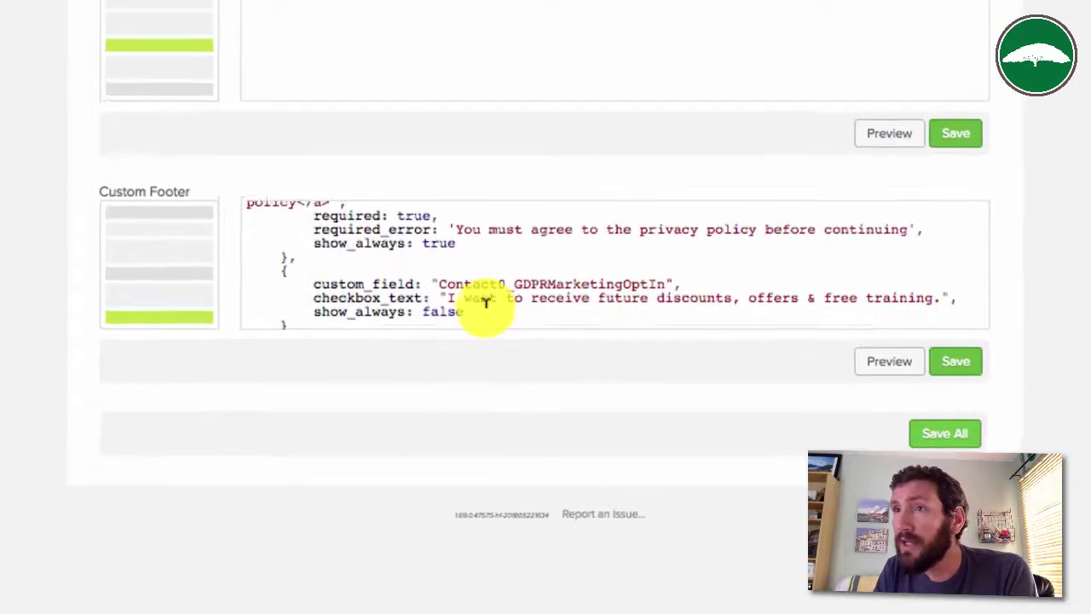
scroll(486, 307, down, 3)
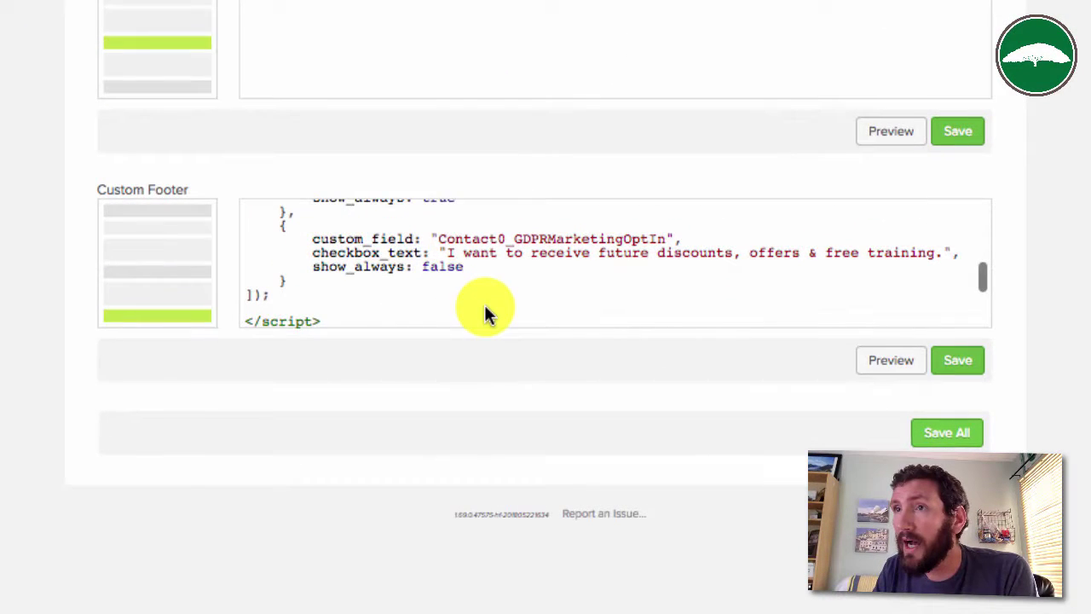
scroll(486, 312, up, 5)
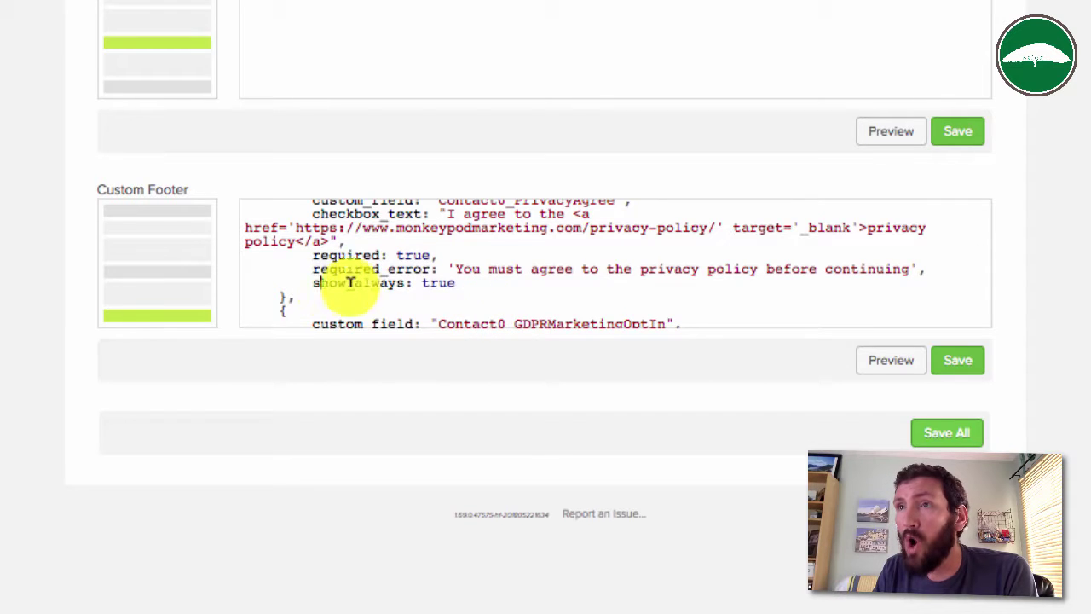
double_click(349, 282)
scroll(511, 213, up, 4)
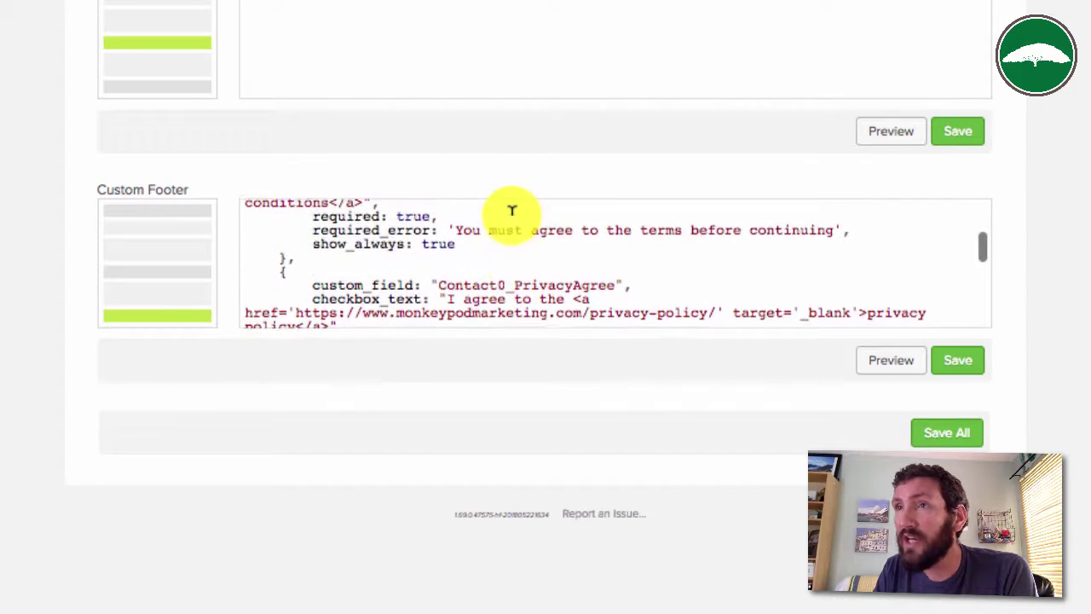
double_click(379, 244)
scroll(401, 255, down, 4)
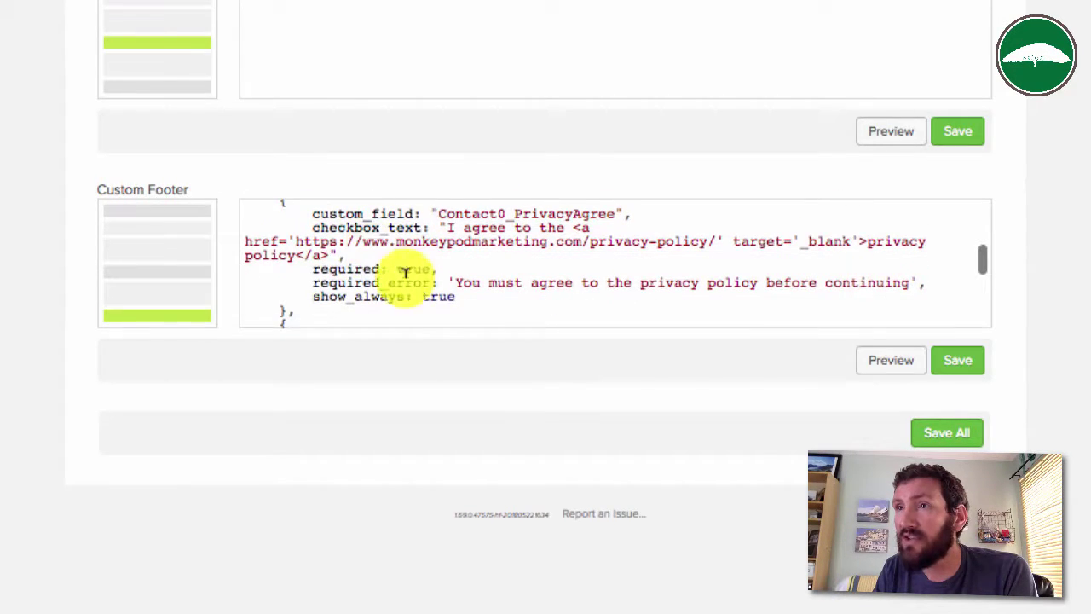
text(fal)
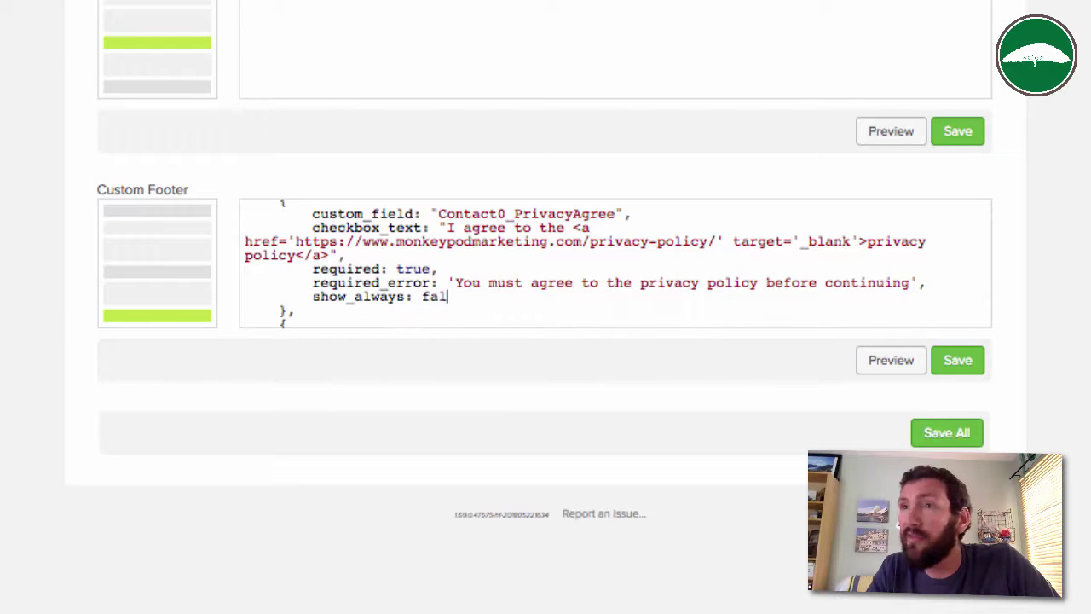
text(se)
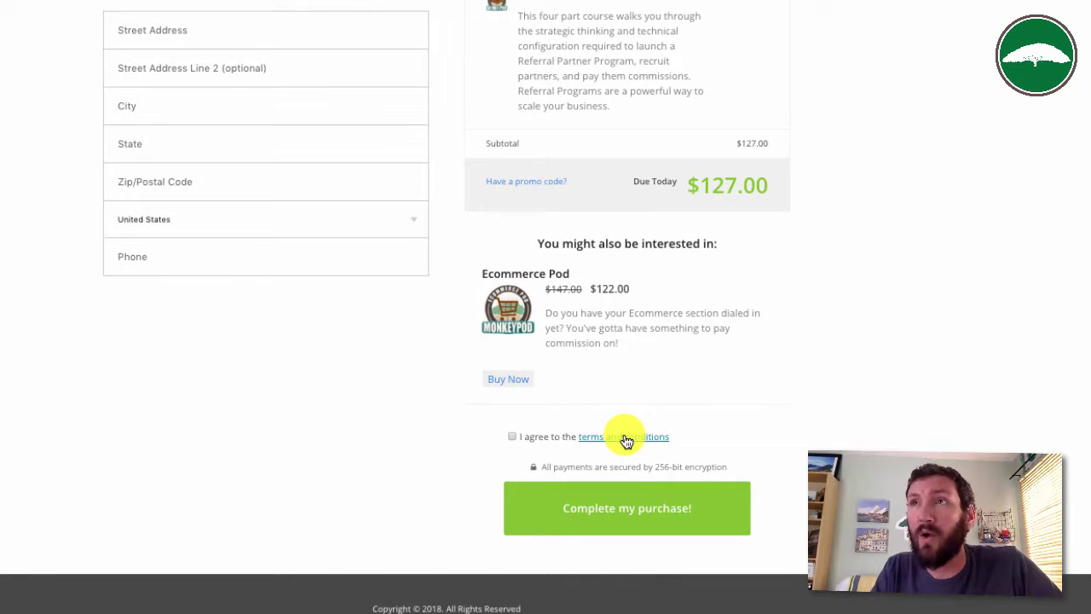
- Test the country-dependent checkboxes on the live order form by selecting Sweden as the billing country
click(288, 227)
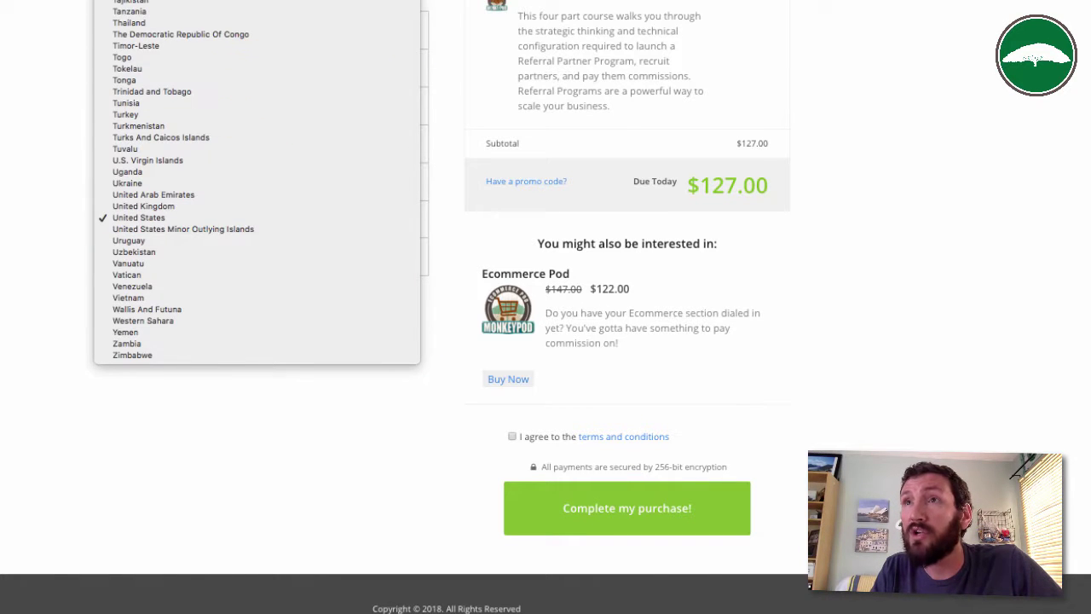
click(137, 12)
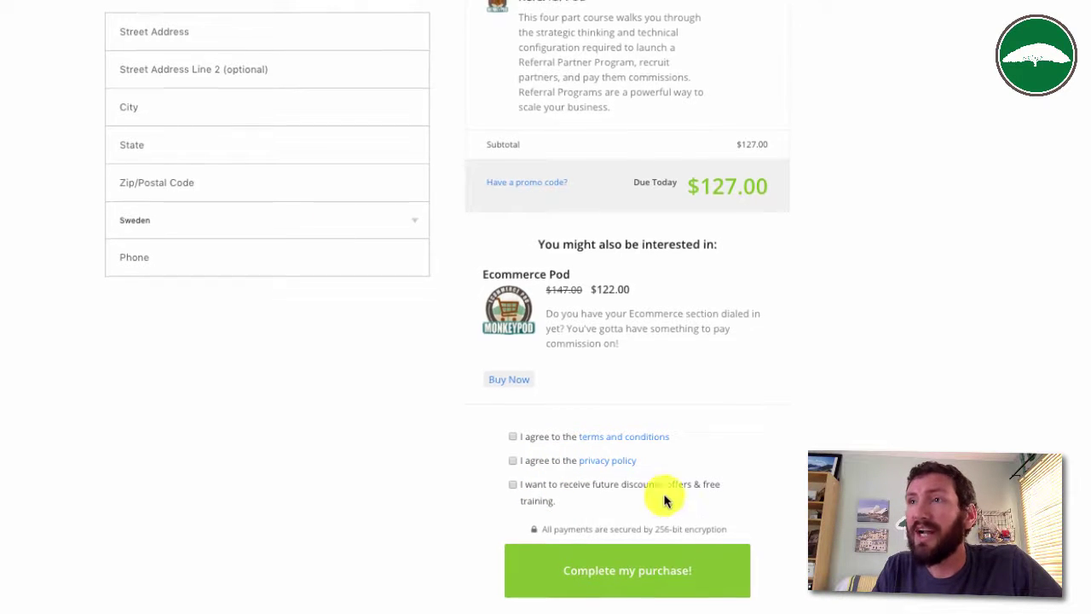
scroll(620, 469, up, 3)
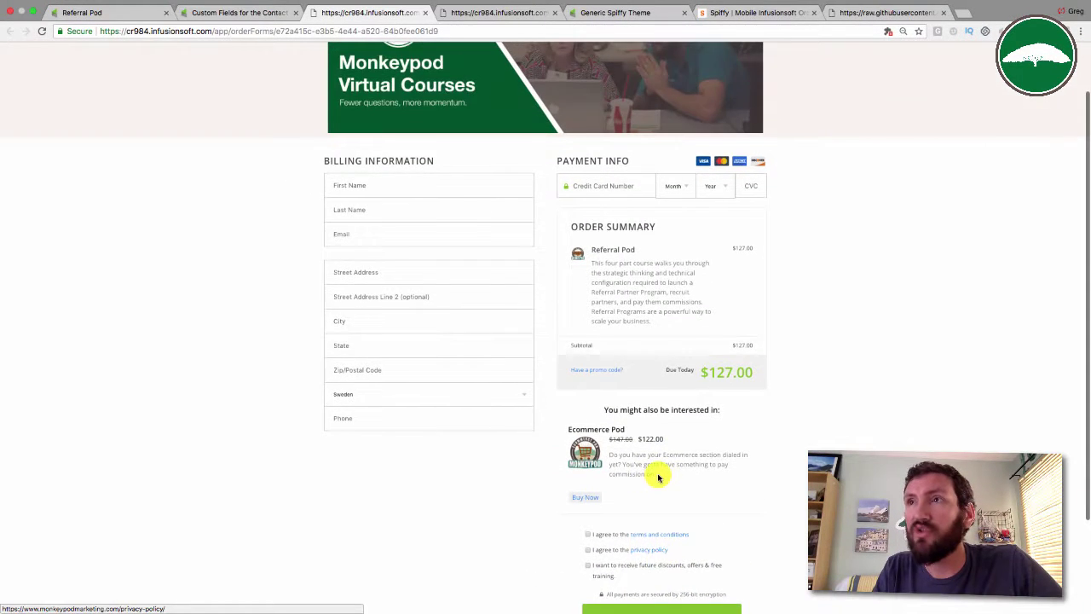
scroll(658, 477, down, 2)
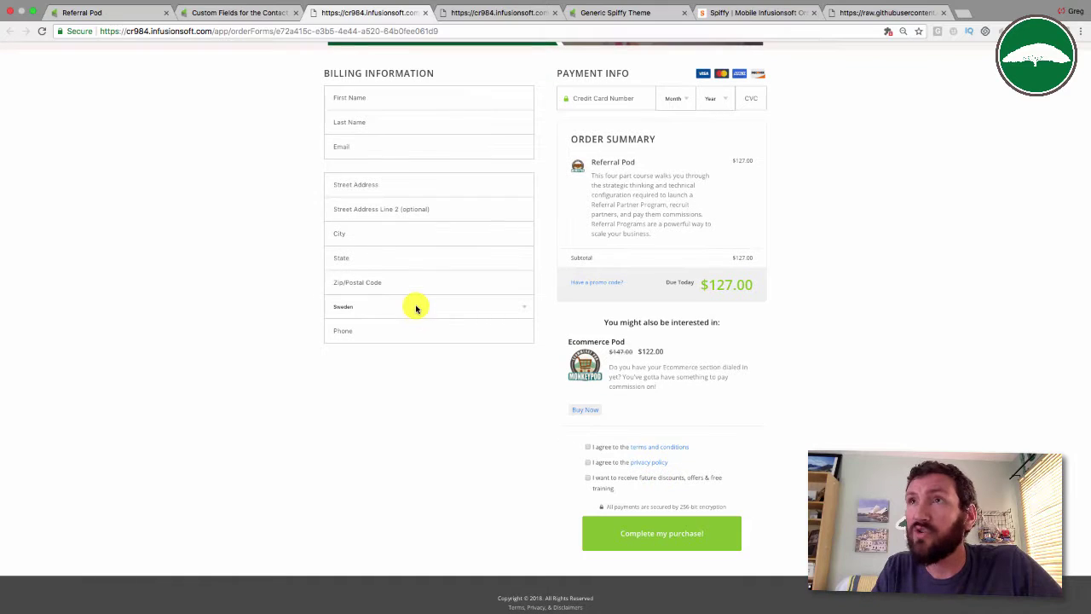
- Review the GDPR setup across the Spiffy Advanced Snippets page, the contact custom fields and the live order form
click(757, 12)
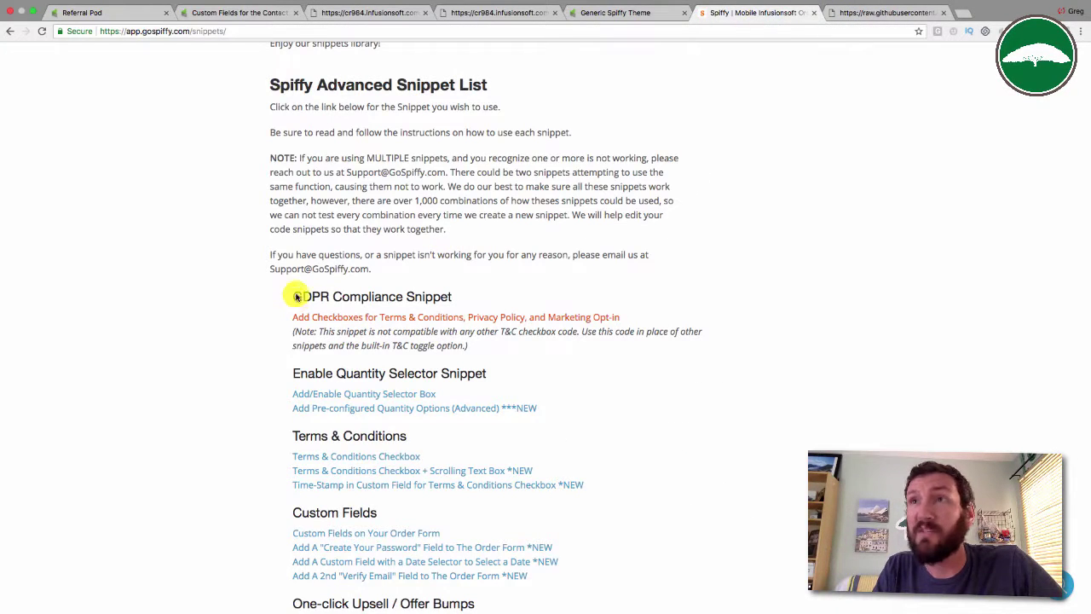
click(261, 14)
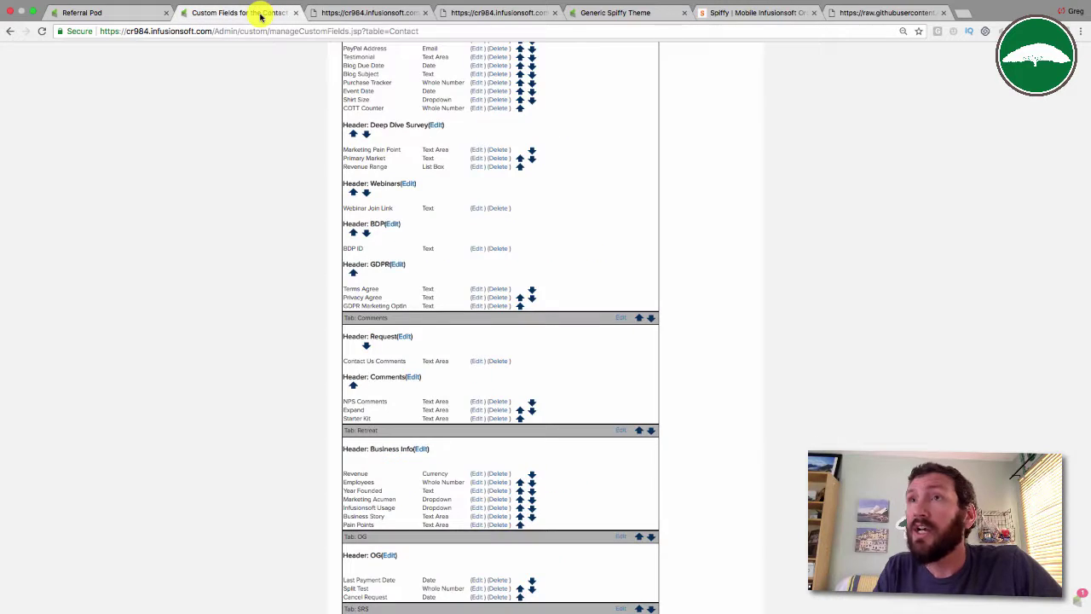
click(369, 13)
scroll(456, 259, up, 4)
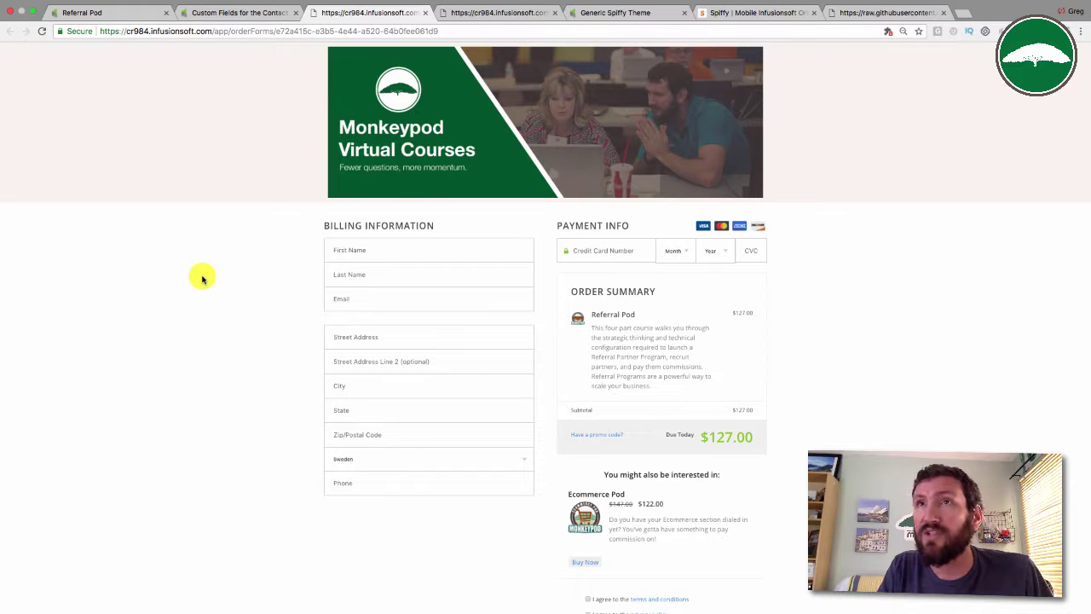
click(743, 12)
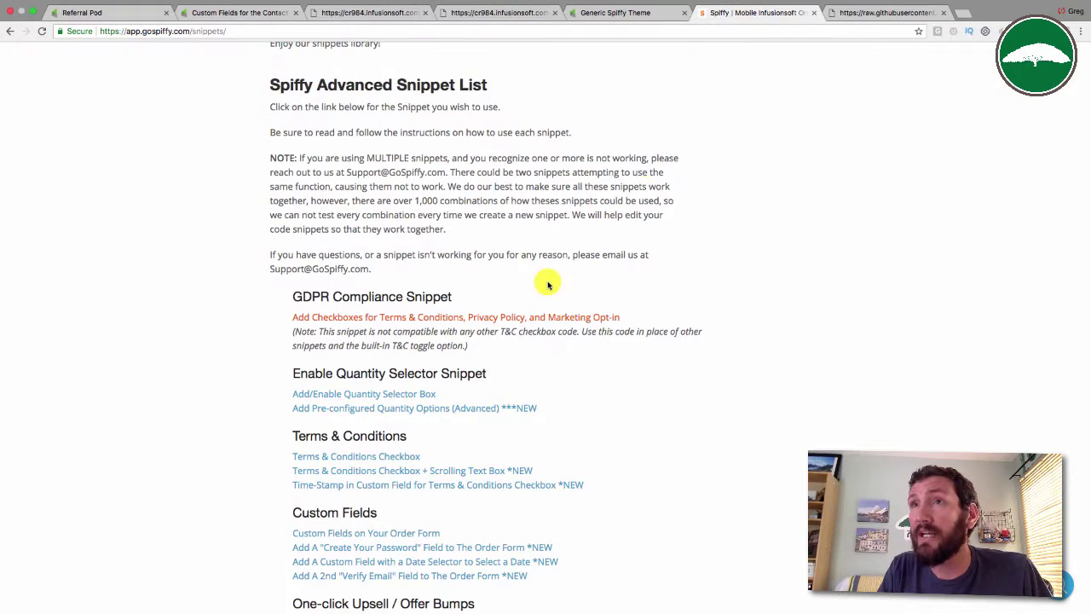
scroll(563, 255, up, 5)
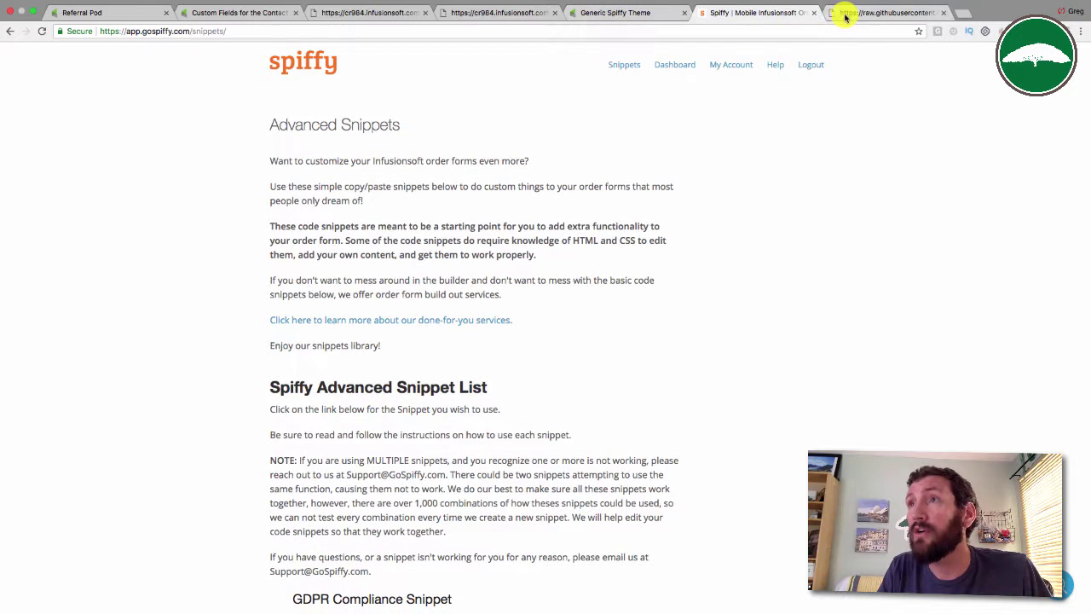